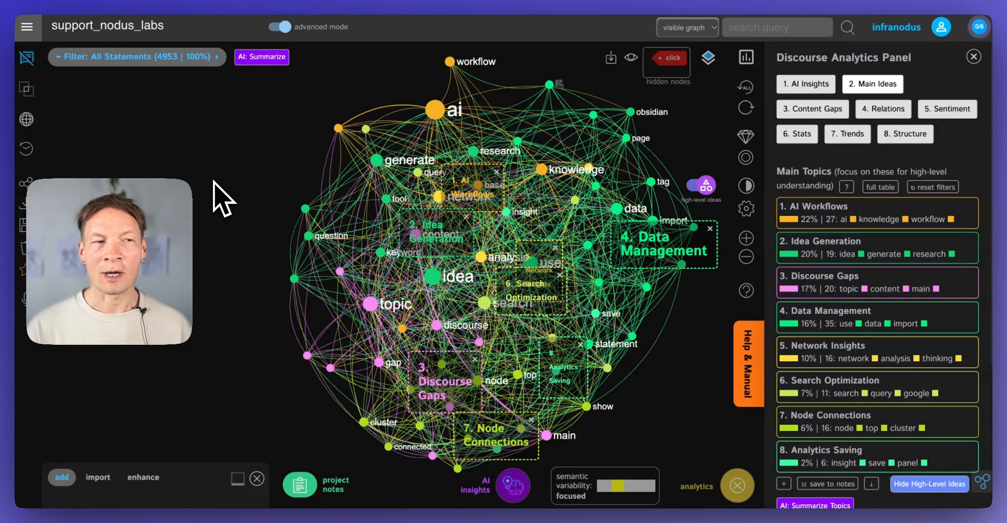
- Highlight the AI Workflows topic in the support graph and restore the full graph view
key("ctrl+Tab")
key("ctrl+shift+Tab")
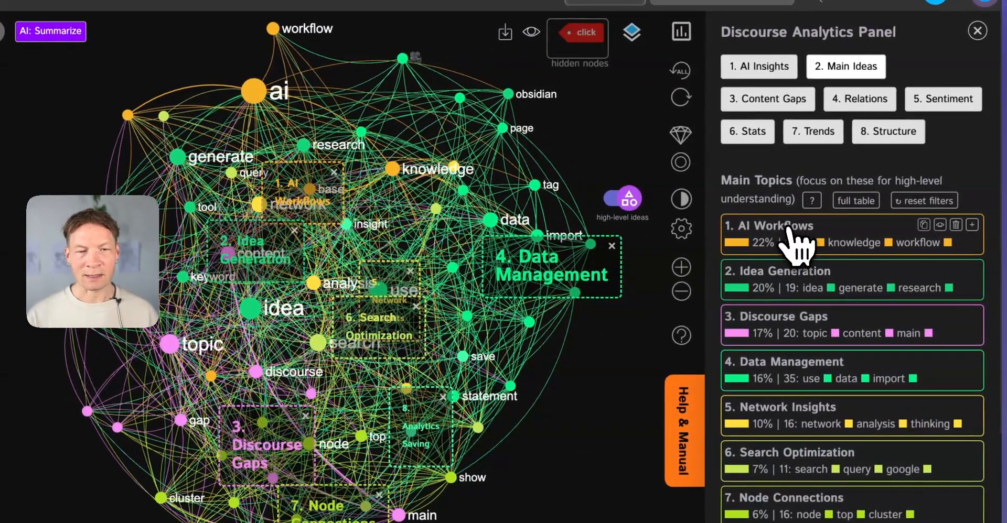
left_click(788, 229)
left_click(783, 246)
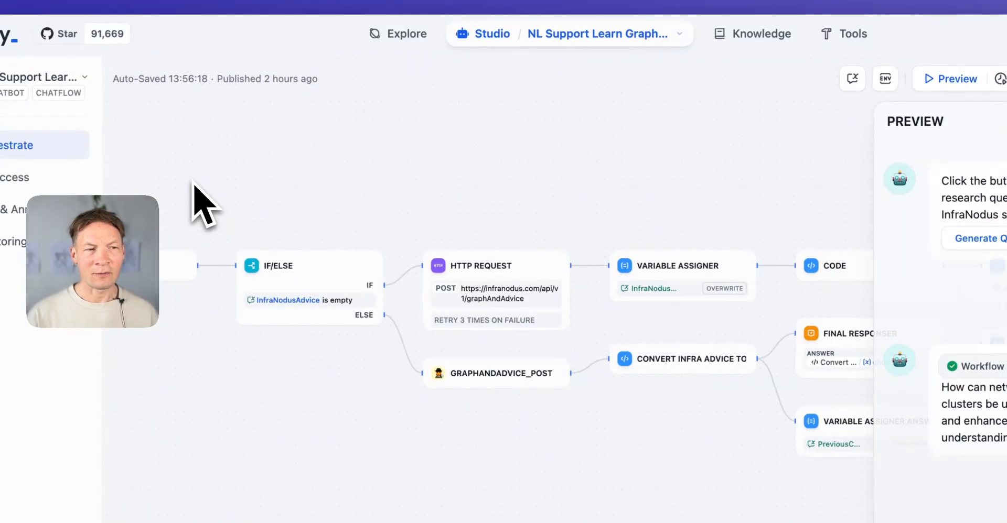
- Switch to the NL Support Learn Graph chatflow in Dify and examine its nodes from Start through HTTP Request, Variable Assigner and Code
left_click_drag(490, 169, 377, 174)
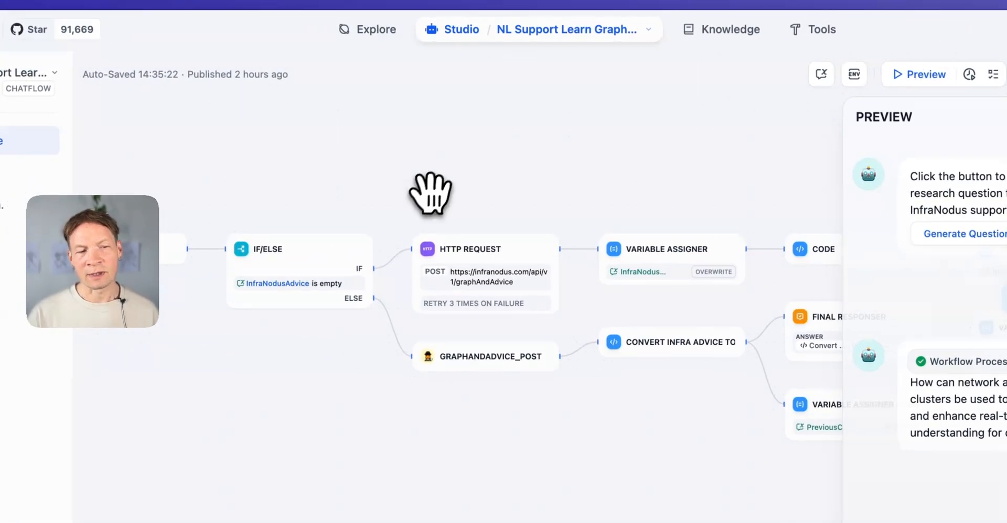
left_click_drag(416, 154, 533, 148)
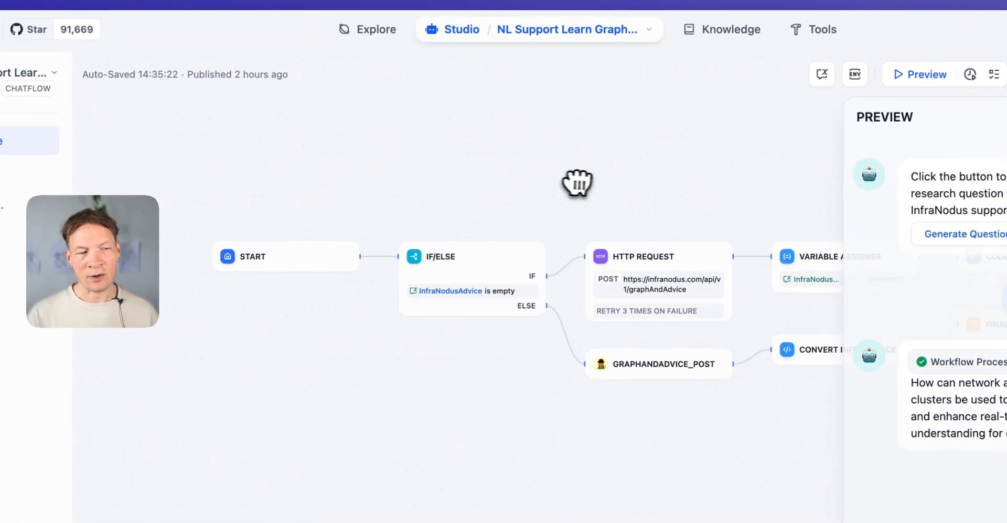
left_click_drag(577, 183, 392, 159)
left_click_drag(472, 167, 402, 162)
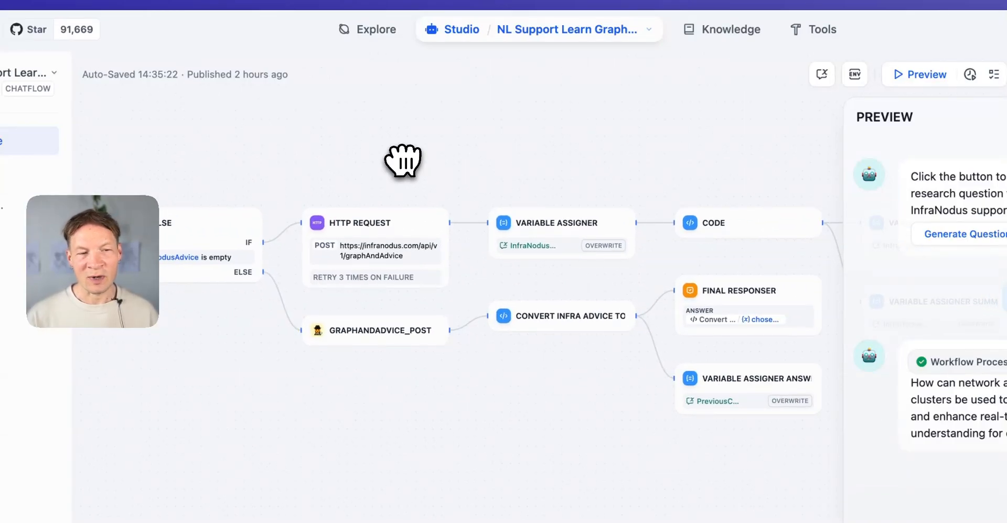
left_click_drag(430, 175, 372, 169)
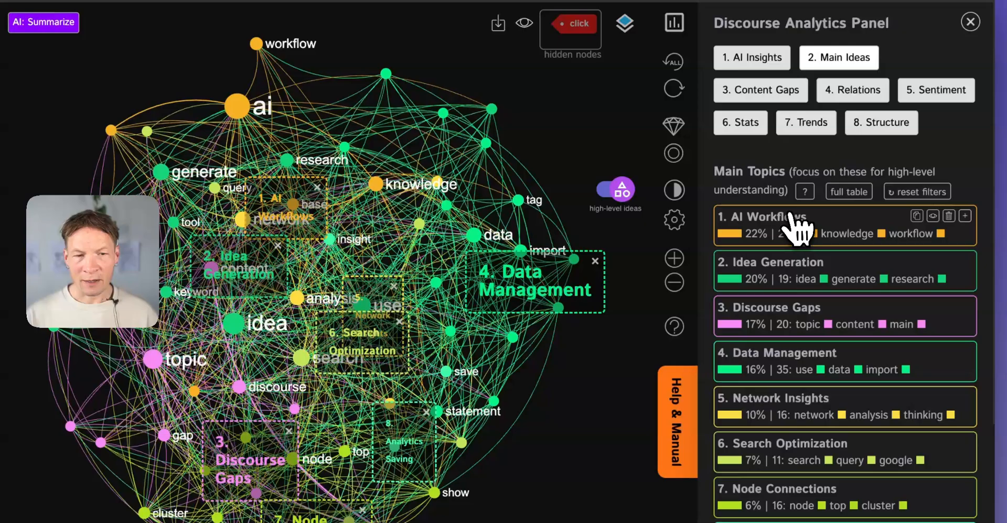
- Switch back to the InfraNodus support graph, isolate the AI Workflows topic and clear that selection
left_click(790, 216)
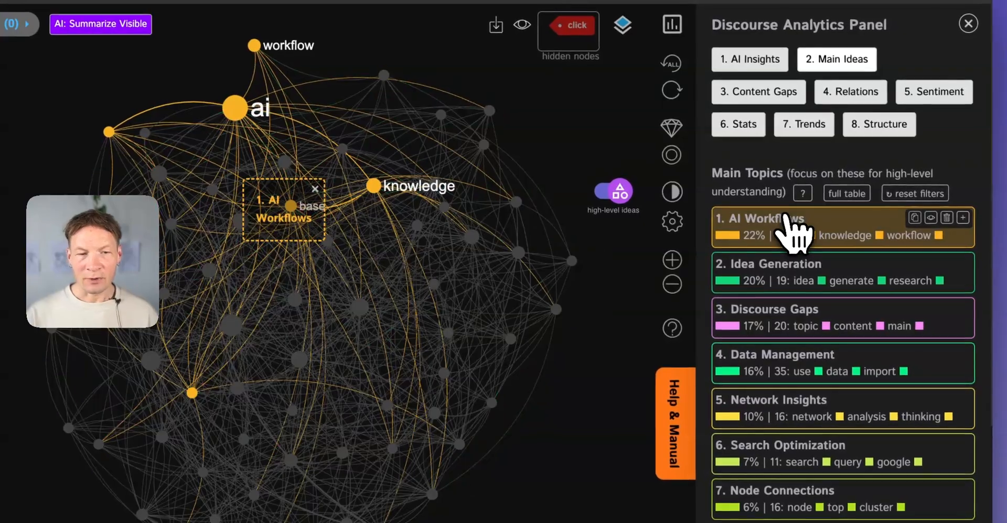
left_click(791, 215)
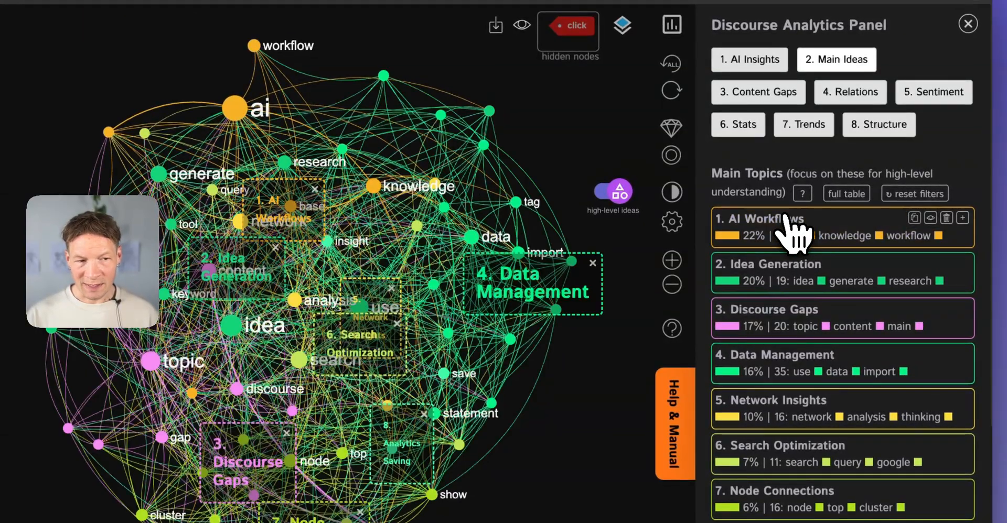
- View the graph's content gaps, highlight the suggested gap in the network and cycle through several other gaps
left_click(763, 96)
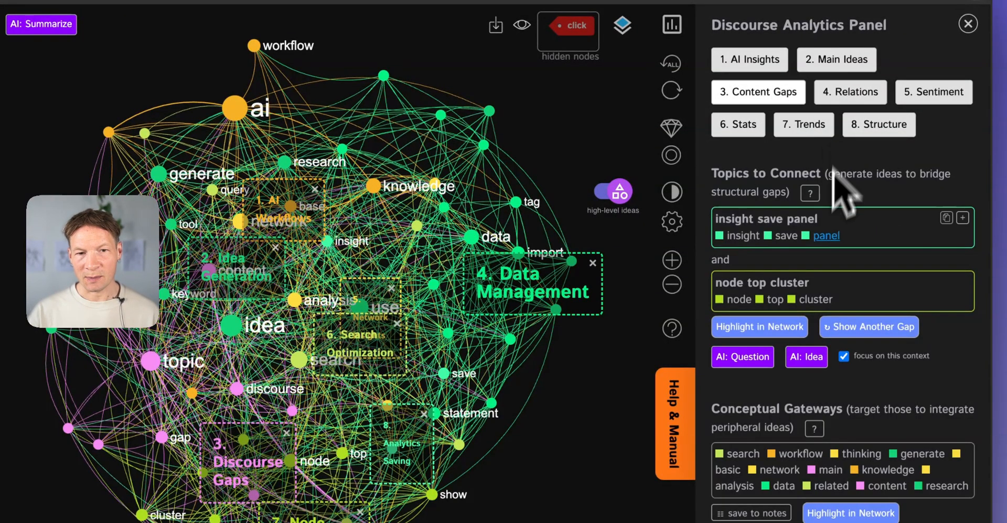
left_click(755, 327)
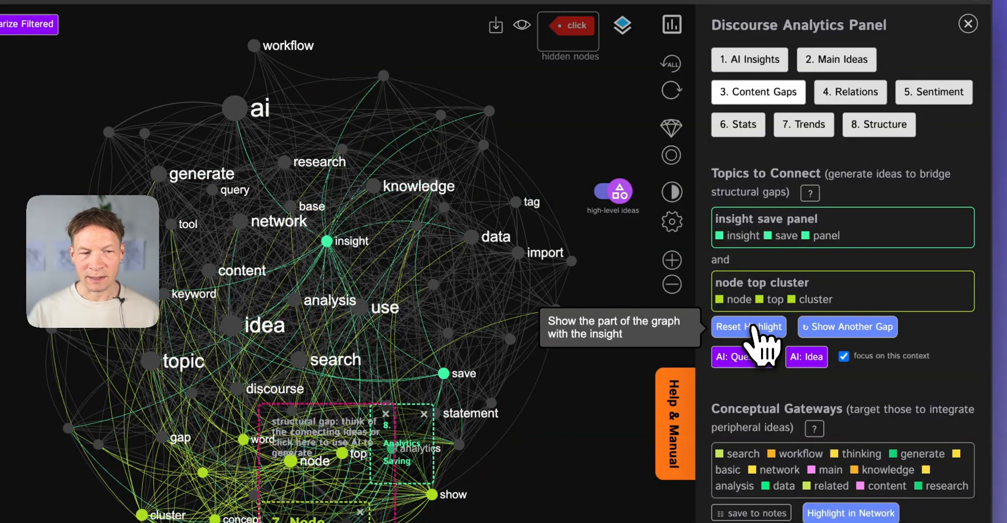
left_click(844, 326)
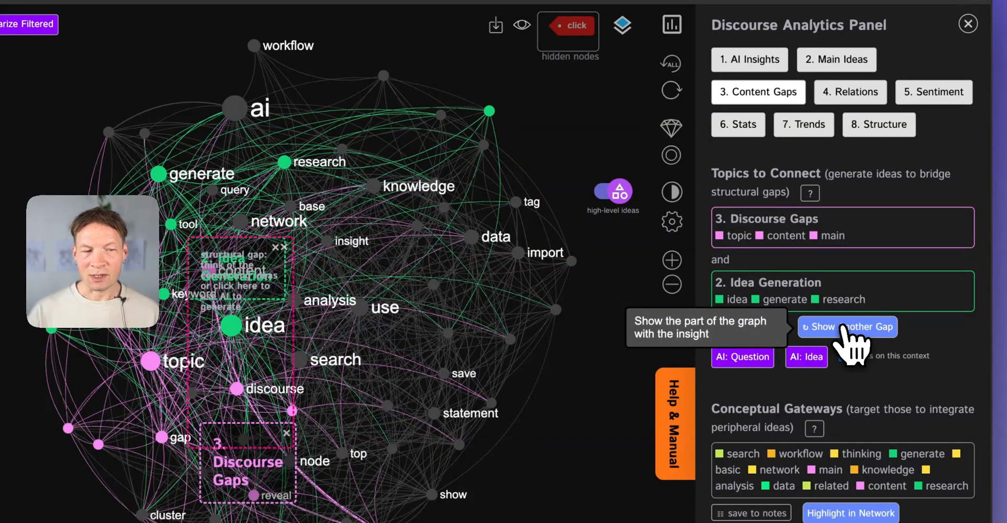
left_click(843, 327)
left_click(845, 327)
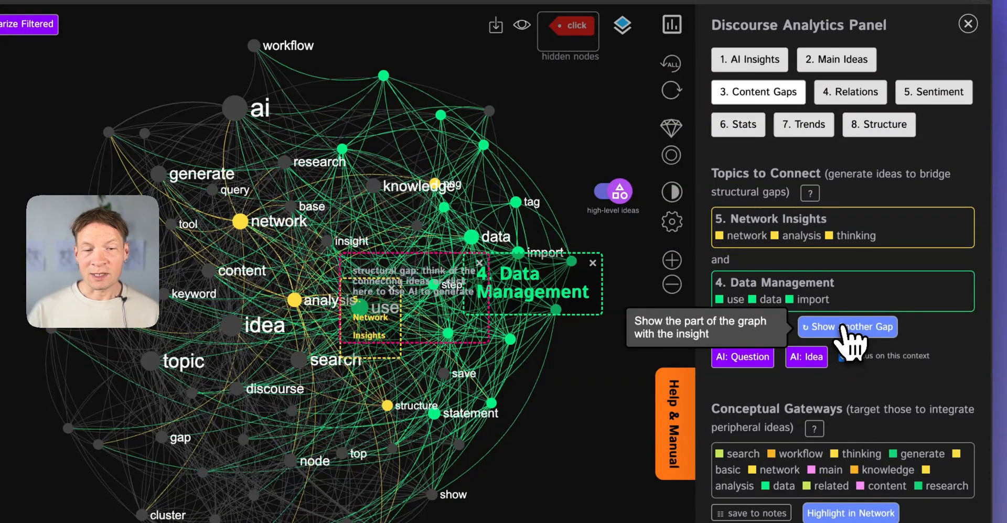
left_click(844, 326)
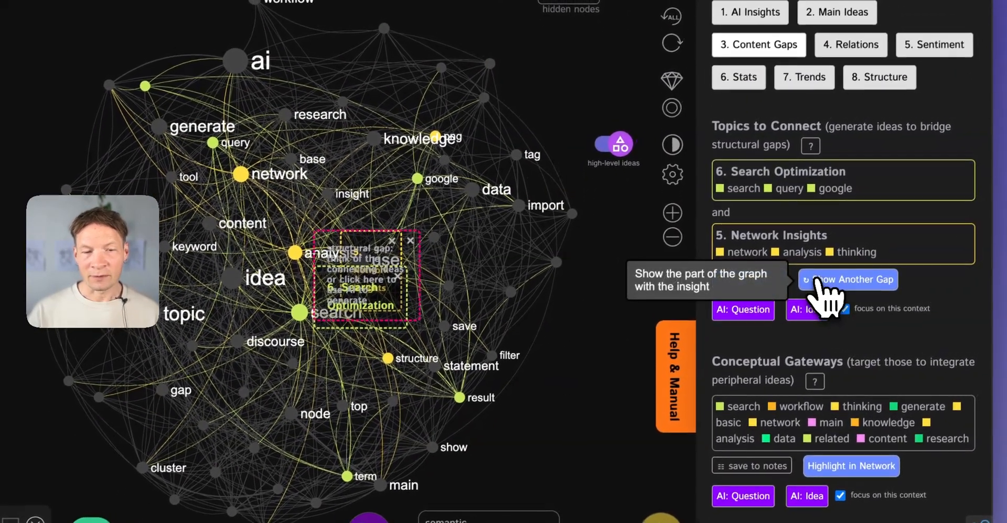
left_click(824, 283)
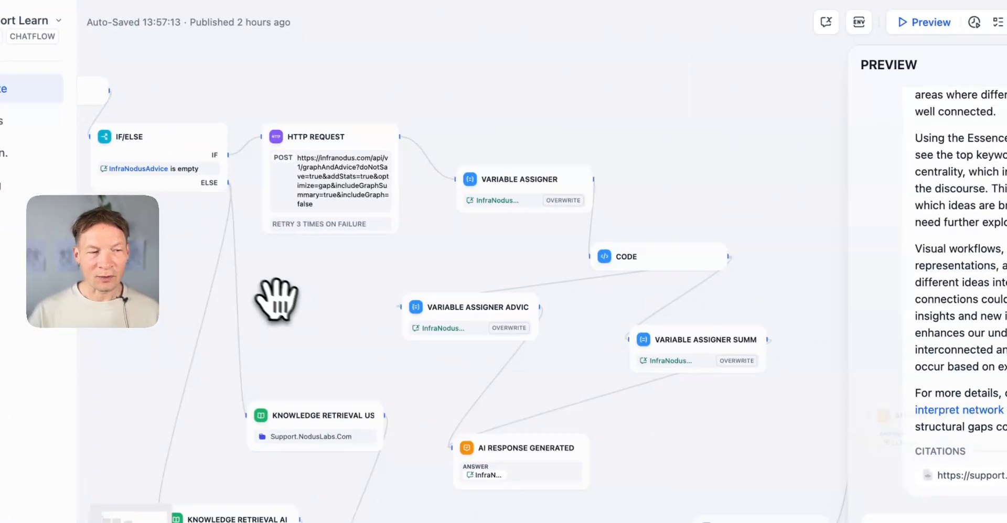
left_click_drag(291, 309, 427, 274)
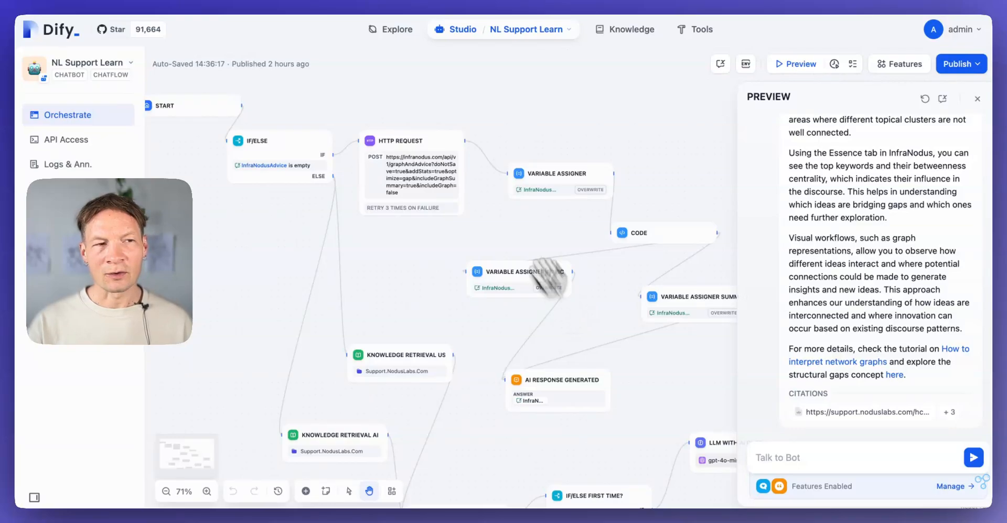
- Switch to InfraNodus and start the app for analyzing the content of PDF, text, Markdown or CSV files
left_click(368, 6)
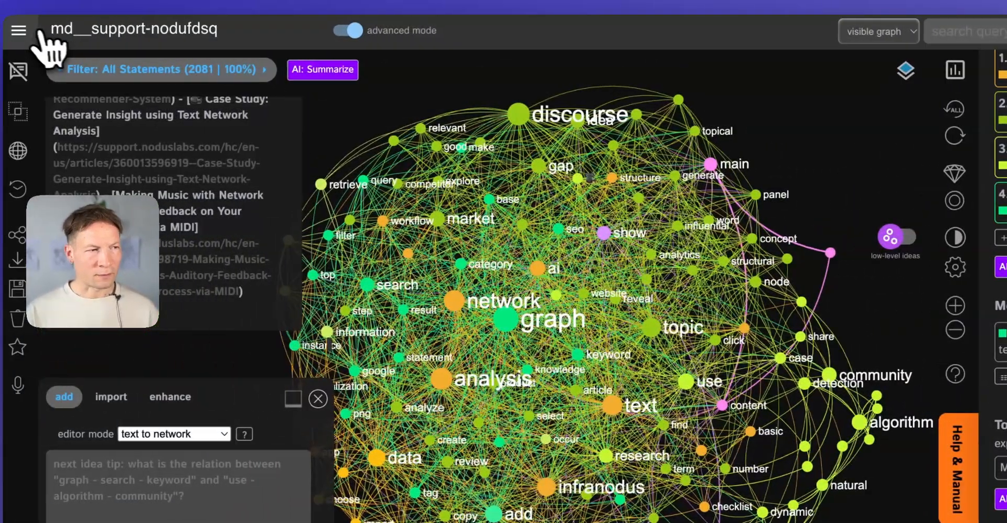
left_click(38, 32)
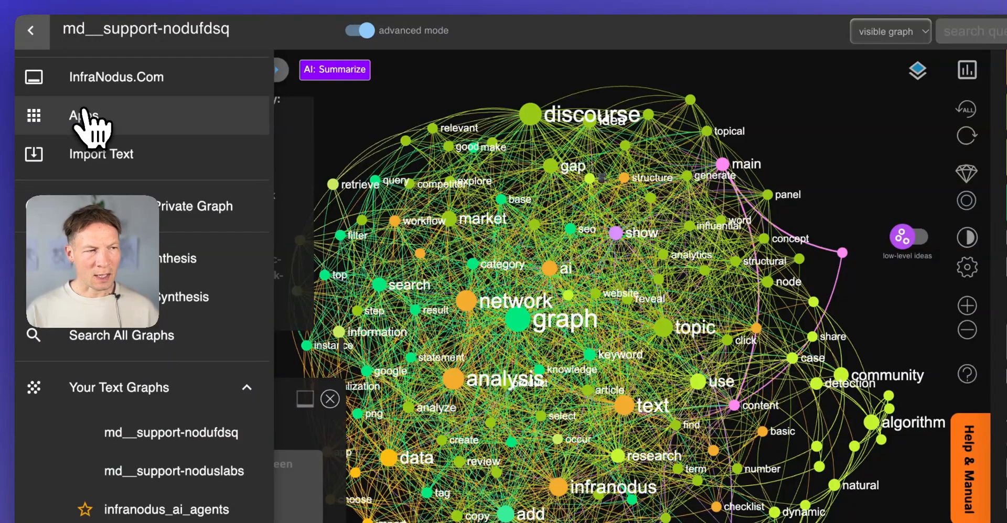
left_click(68, 112)
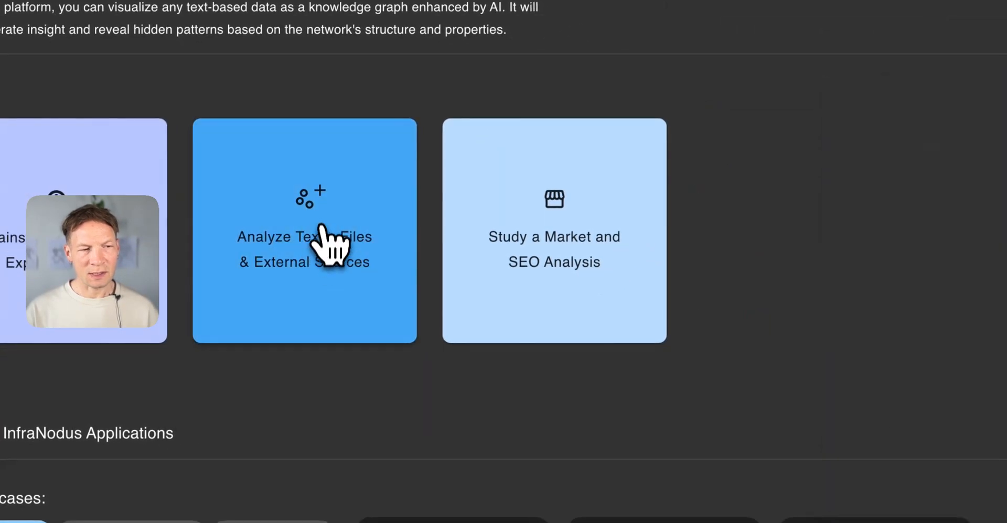
left_click(298, 224)
left_click(540, 331)
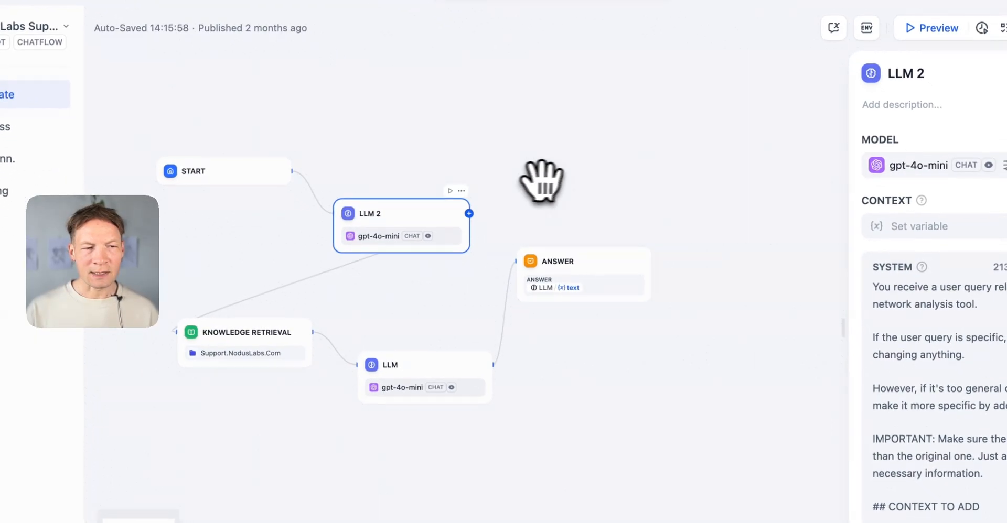
left_click_drag(540, 175, 469, 175)
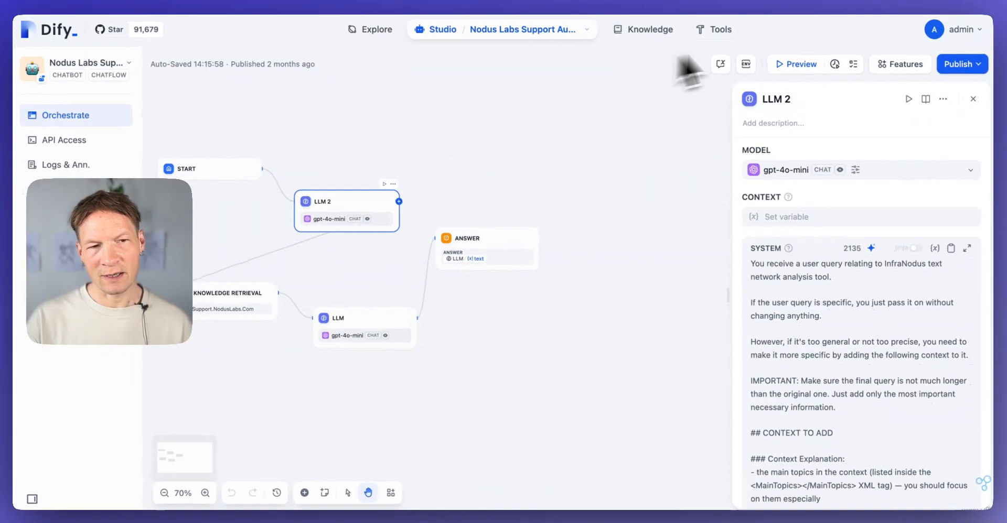
left_click_drag(421, 171, 506, 166)
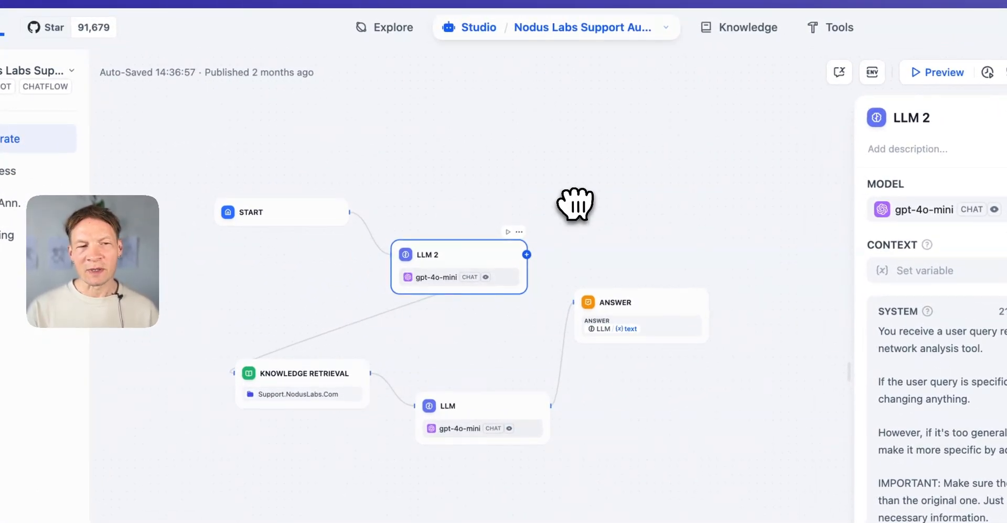
left_click_drag(575, 205, 591, 219)
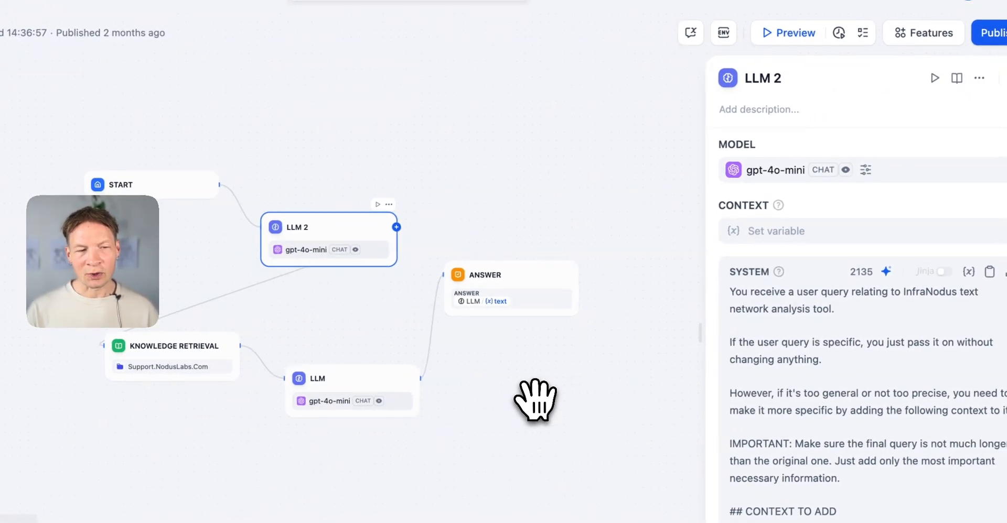
left_click_drag(499, 216, 446, 212)
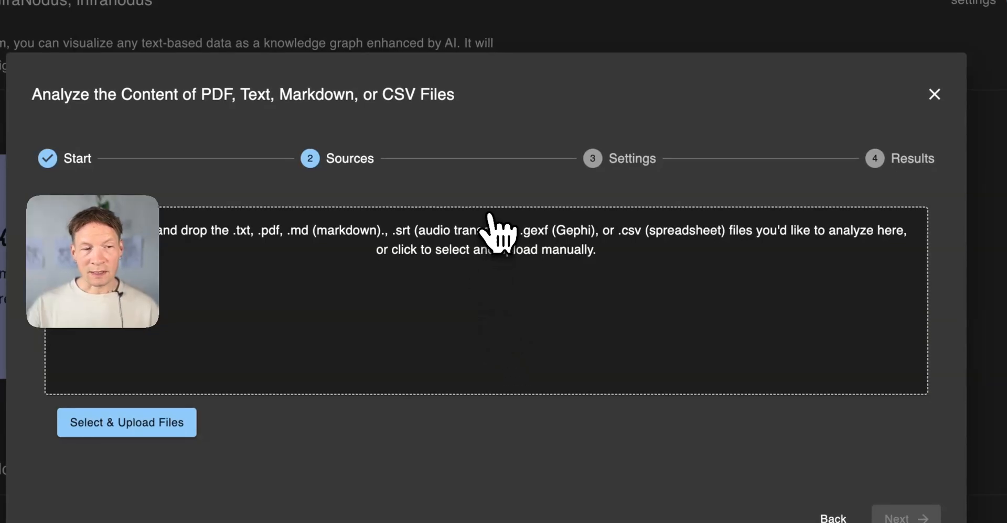
- Upload all Markdown files from the markdown_results (11) folder as sources and continue to the import settings
left_click(466, 288)
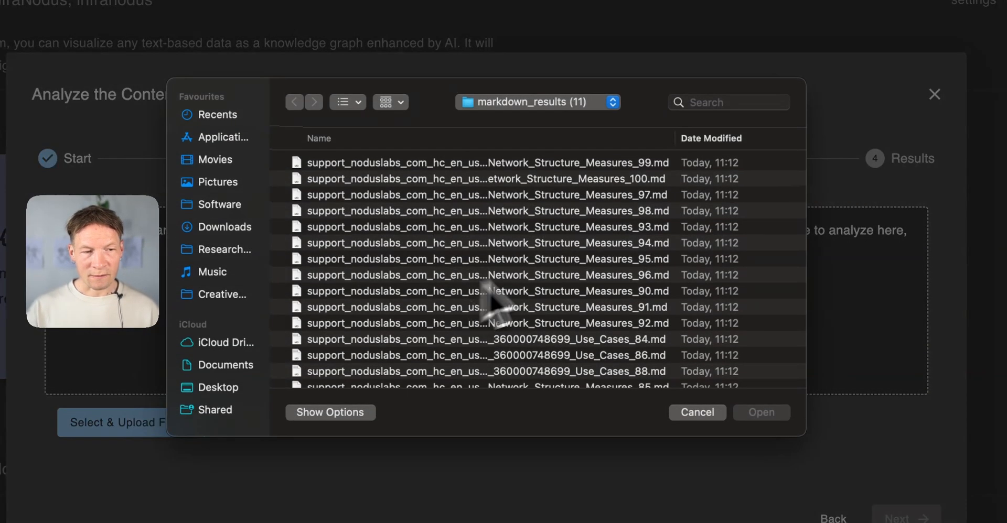
scroll(494, 292, "down", 10)
scroll(519, 375, "down", 5)
scroll(519, 340, "up", 15)
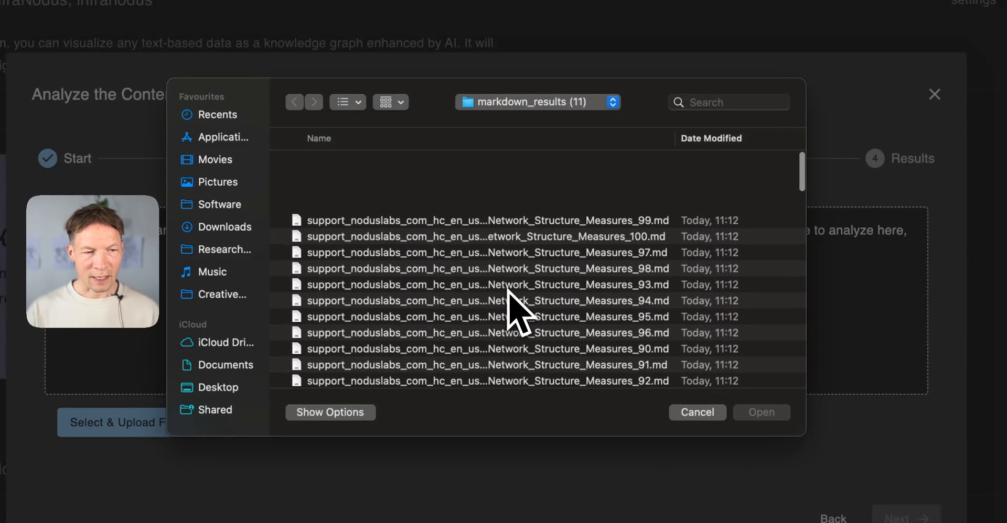
key("super+a")
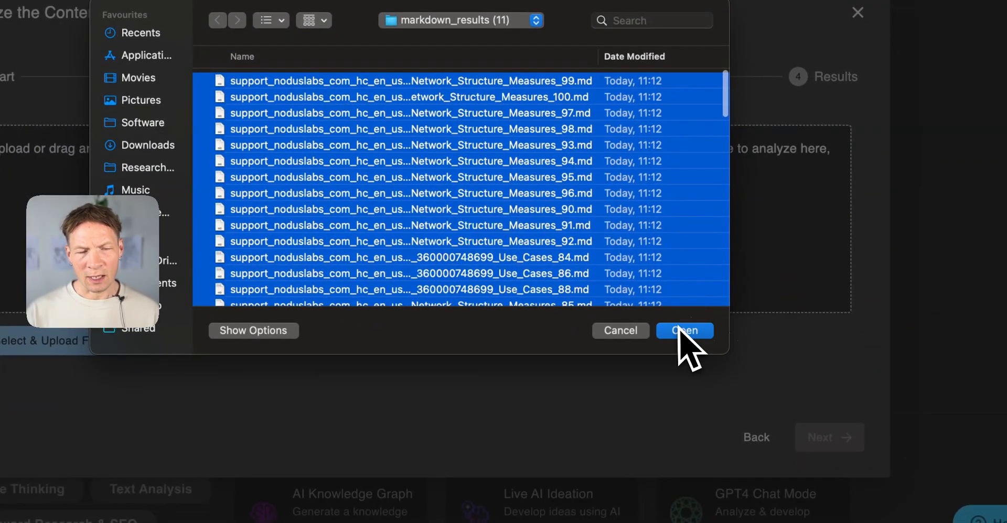
left_click(679, 329)
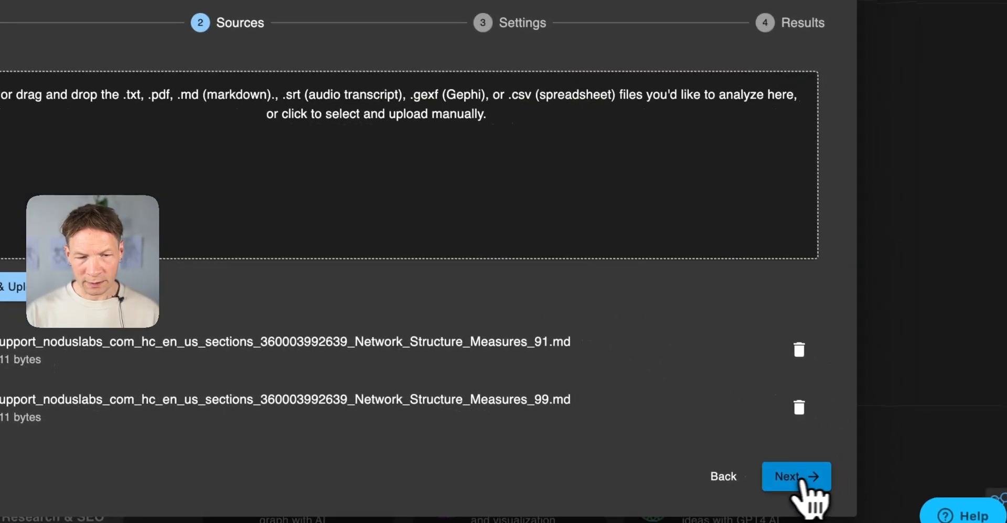
left_click(828, 483)
- Set the name of the graph to import to as infranodus_support_portal
left_click(619, 175)
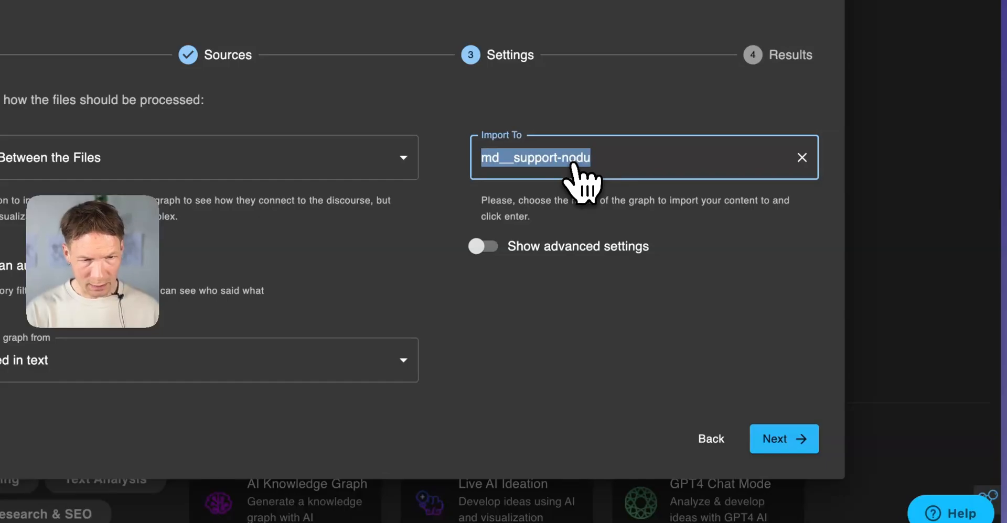
type("infrno")
key("BackSpace")
key("BackSpace")
type("adu")
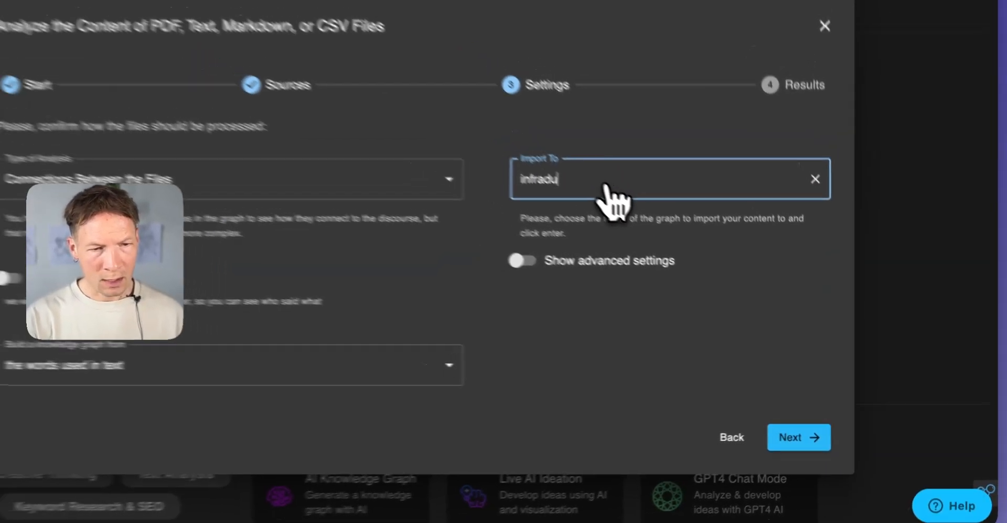
key("BackSpace")
key("BackSpace")
type("nodus_support_portal")
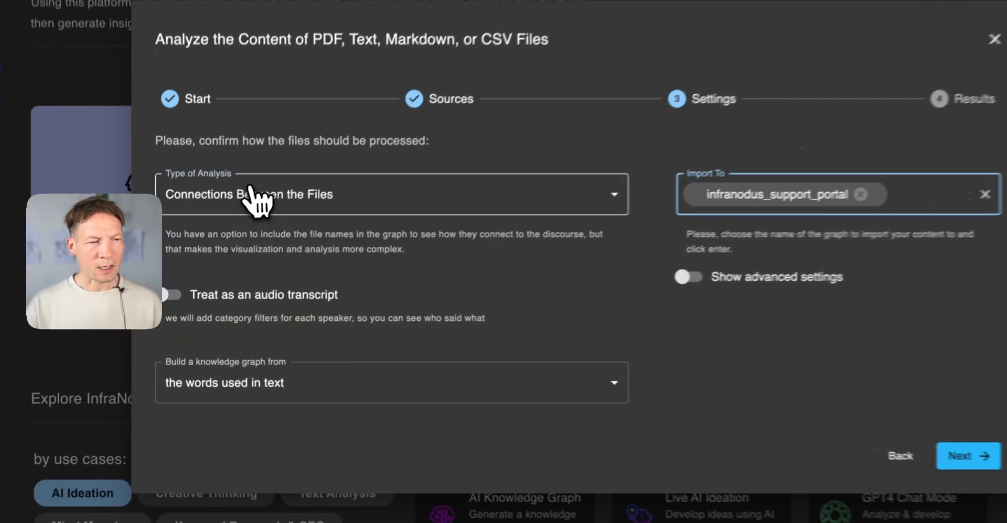
- Set the type of analysis to The Content of the Files (Default) and generate the graph
left_click(261, 220)
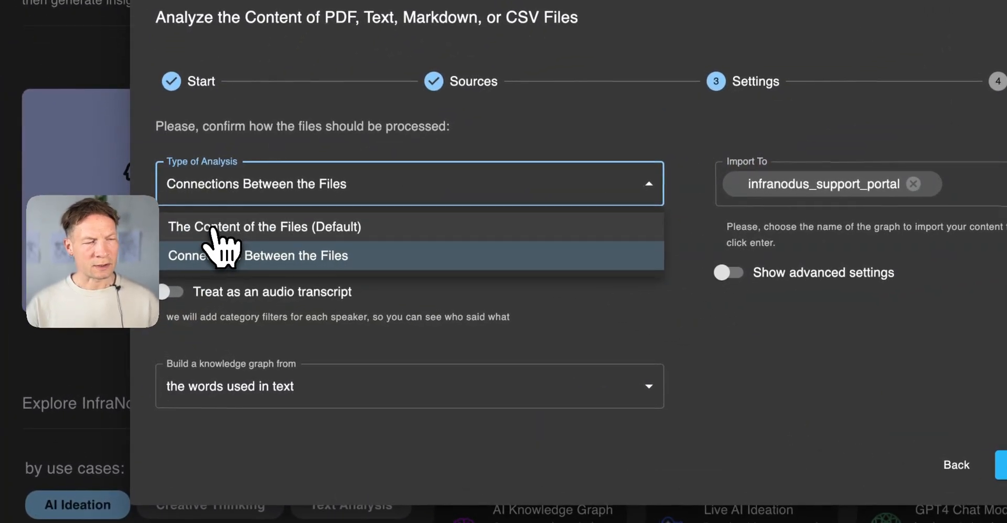
left_click(198, 253)
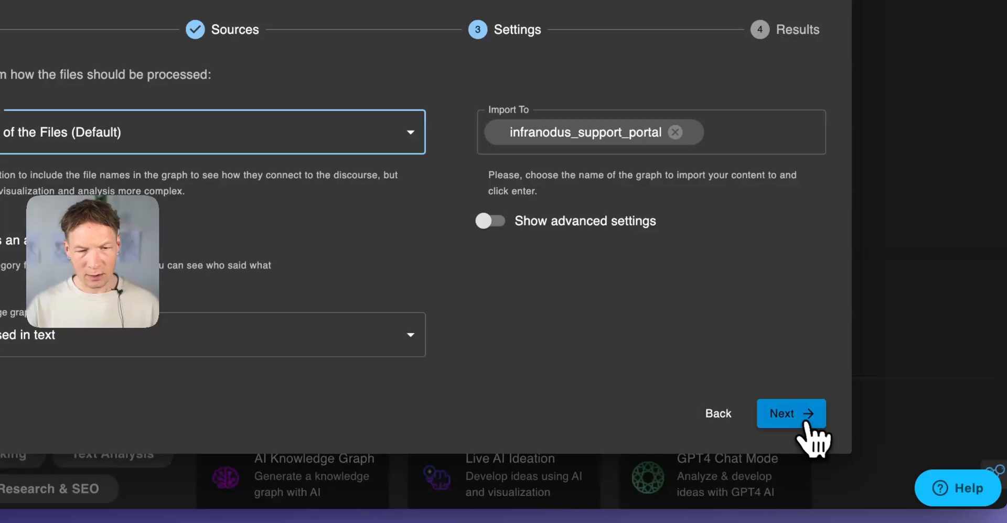
left_click(951, 439)
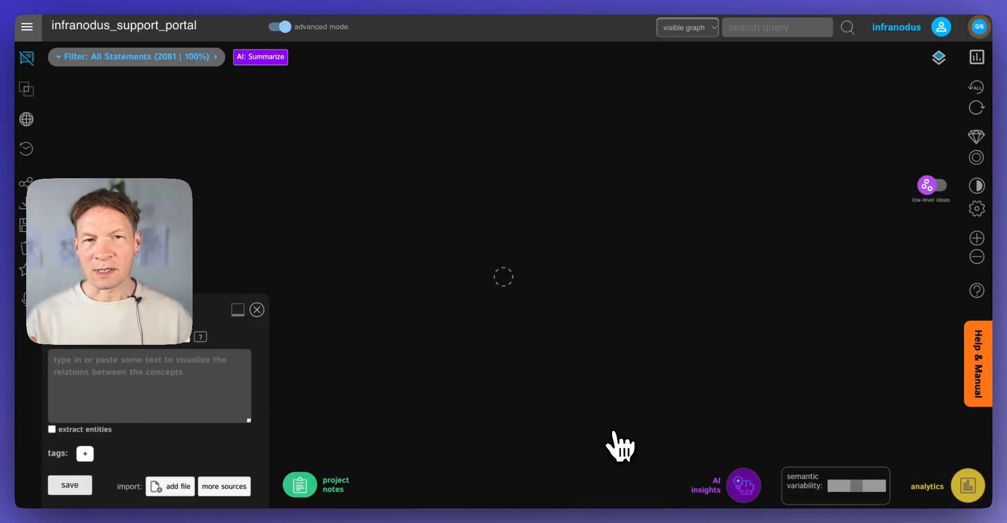
- Close the text entry form and show the graph's main ideas with high-level ideas turned on
left_click(256, 310)
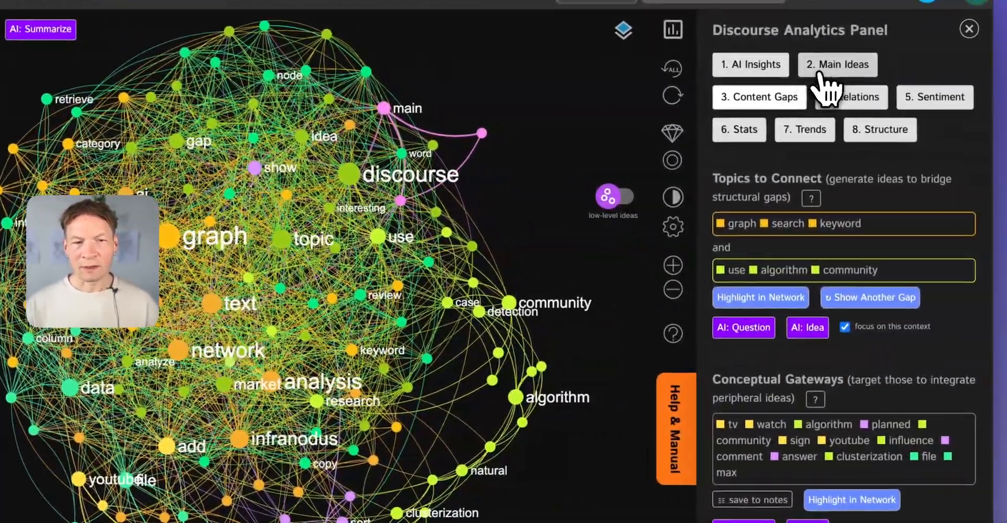
left_click(941, 83)
left_click(621, 199)
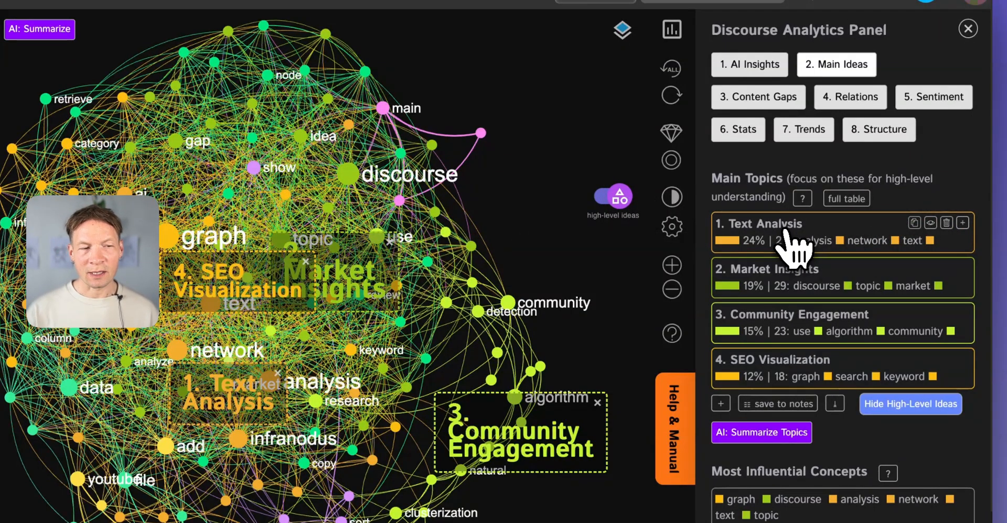
- Highlight the Text Analysis, Market Insights, Community Engagement and SEO Visualization topics in the graph one after another
left_click(770, 231)
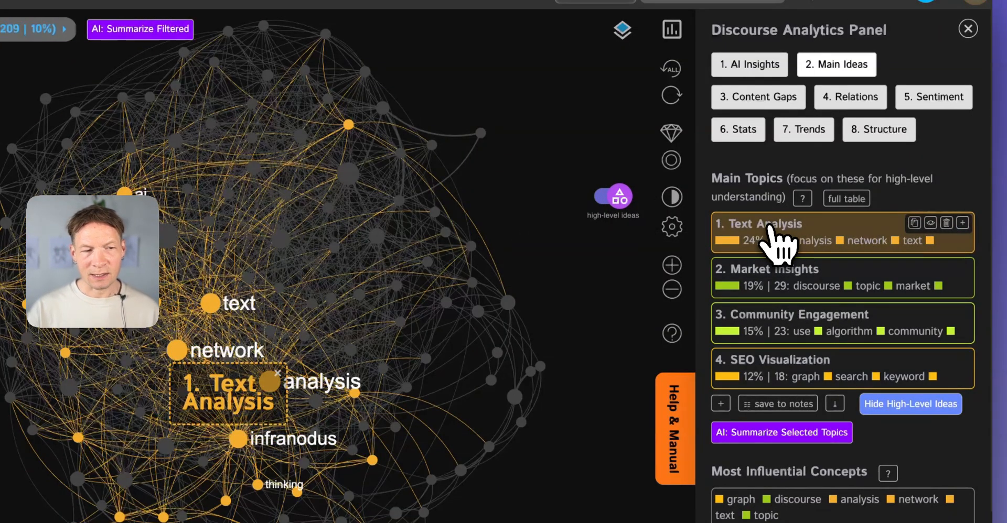
left_click(770, 232)
left_click(766, 286)
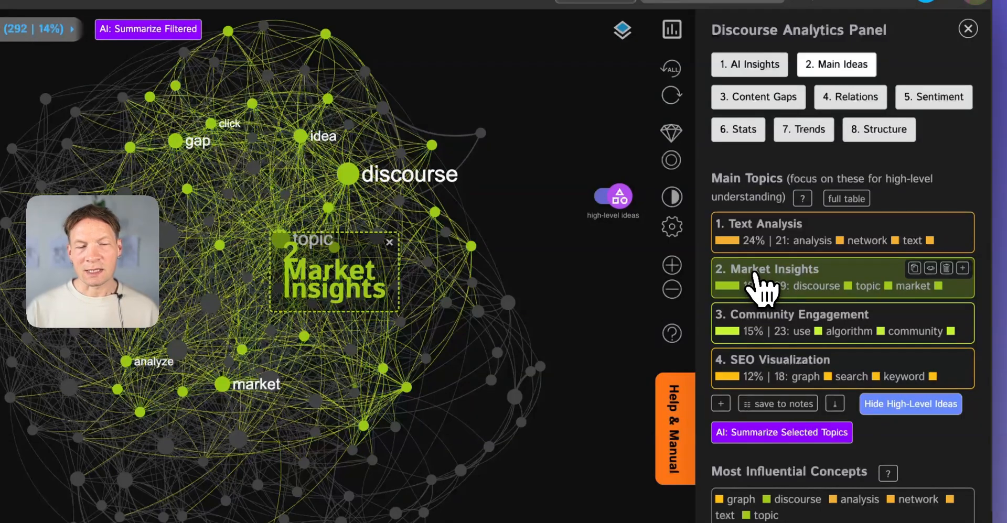
left_click(756, 274)
left_click(748, 316)
left_click(745, 319)
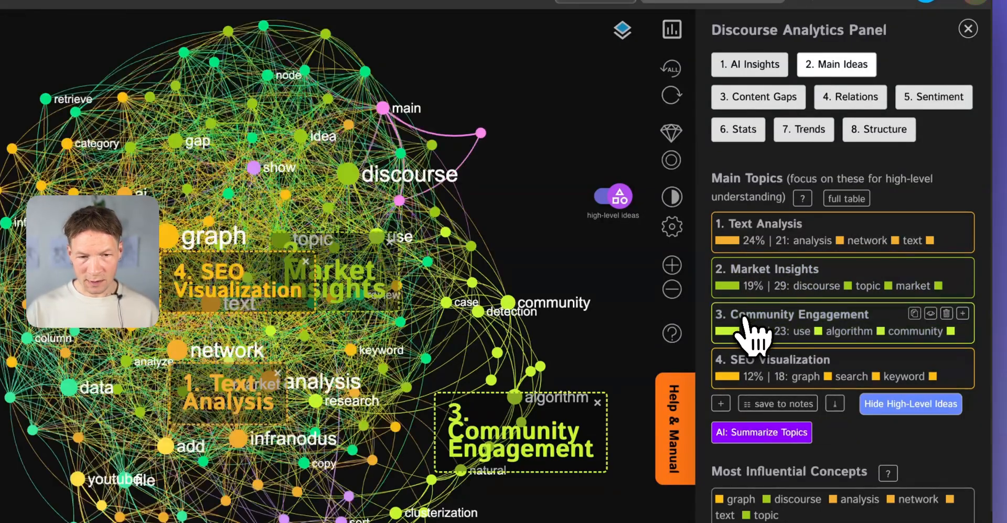
left_click(770, 379)
left_click(784, 385)
- Review the most influential concepts and the topical diversity of the graph
scroll(797, 387, "down", 5)
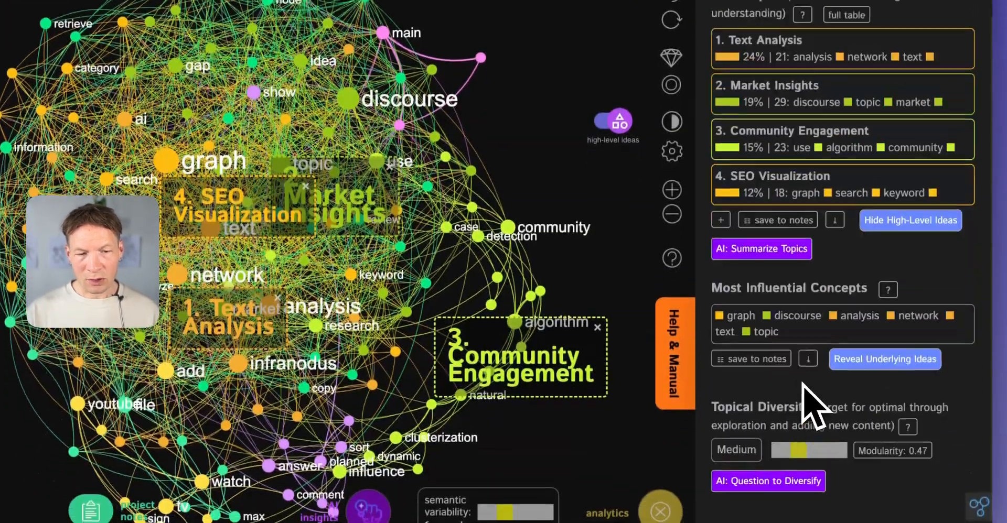
left_click_drag(717, 299, 834, 318)
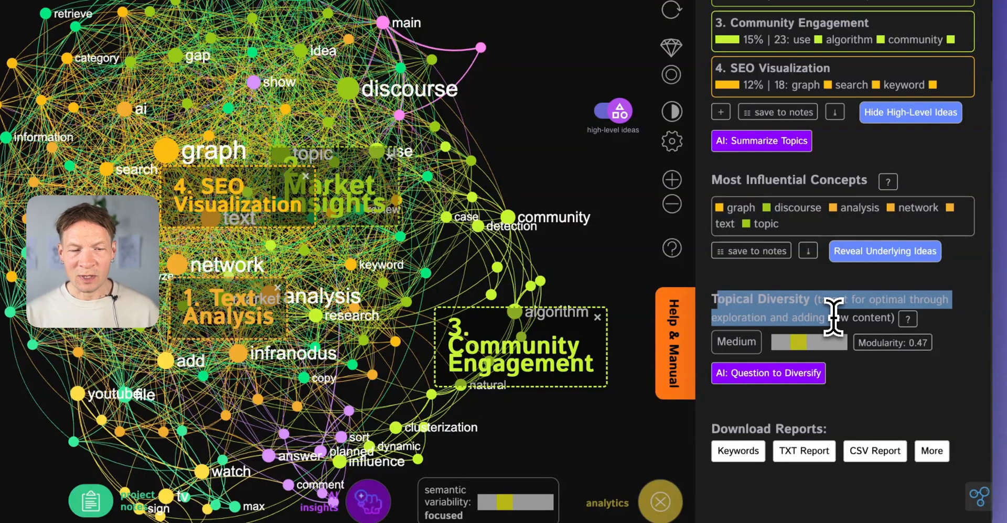
left_click(861, 318)
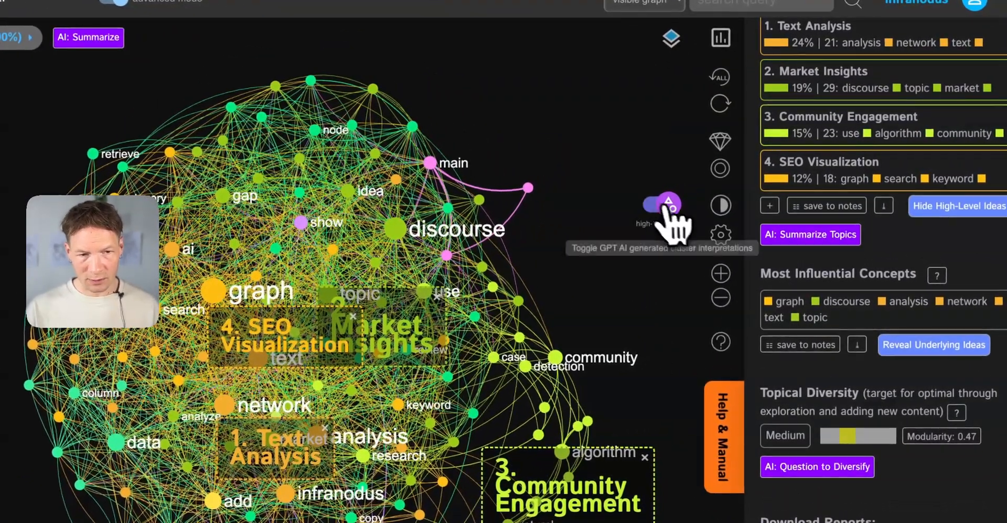
- Switch the graph display from high-level ideas to low-level ideas
left_click(672, 212)
left_click(673, 213)
left_click(660, 211)
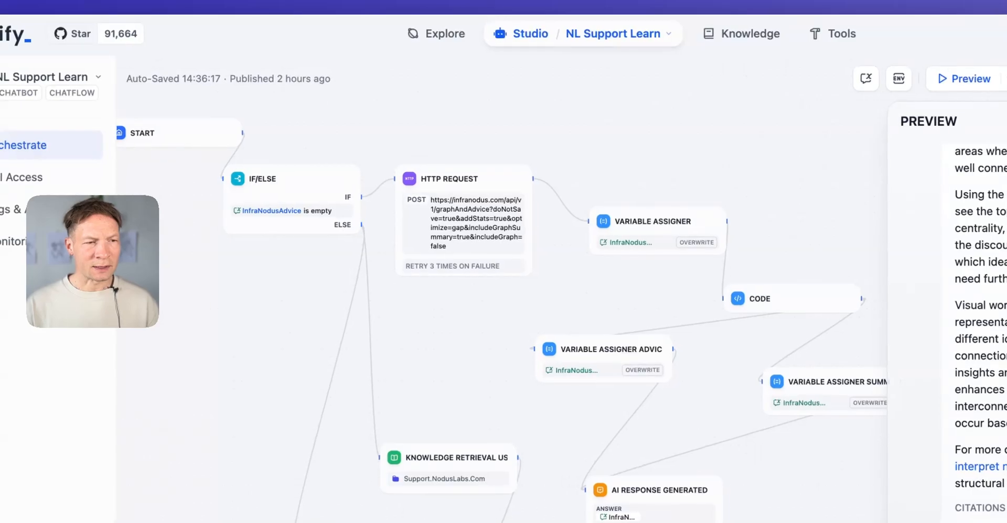
- Switch to Dify and examine the InfraNodus HTTP request, variable and knowledge retrieval nodes in the NL Support Learn chatflows
left_click_drag(398, 334, 503, 347)
left_click_drag(614, 364, 579, 360)
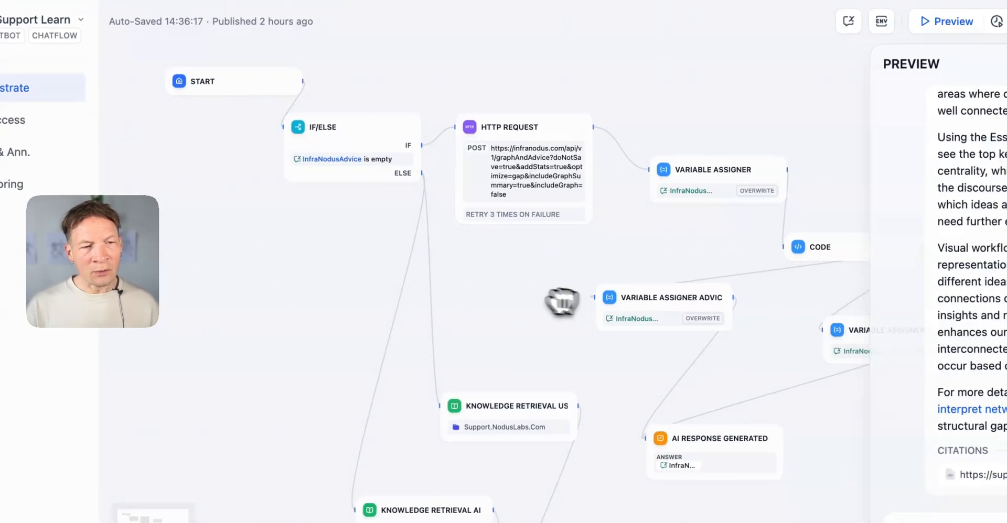
left_click_drag(563, 303, 532, 301)
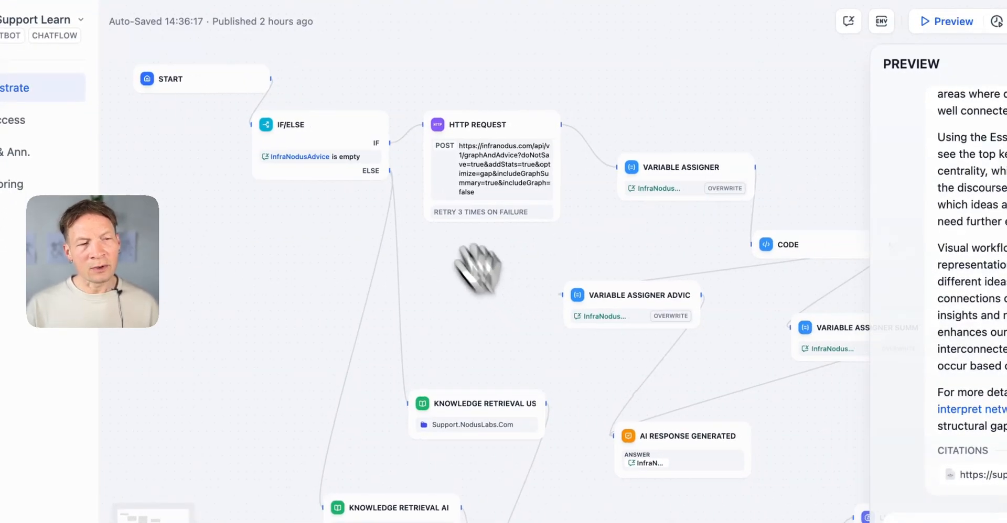
left_click_drag(563, 90, 507, 121)
scroll(486, 137, "up", 2)
scroll(486, 137, "up", 3)
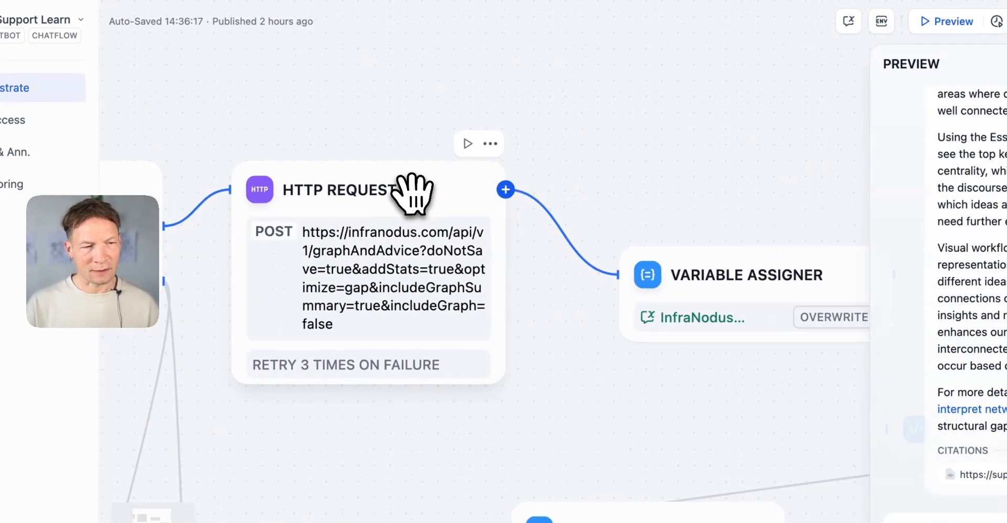
scroll(357, 289, "down", 2)
left_click_drag(465, 434, 479, 274)
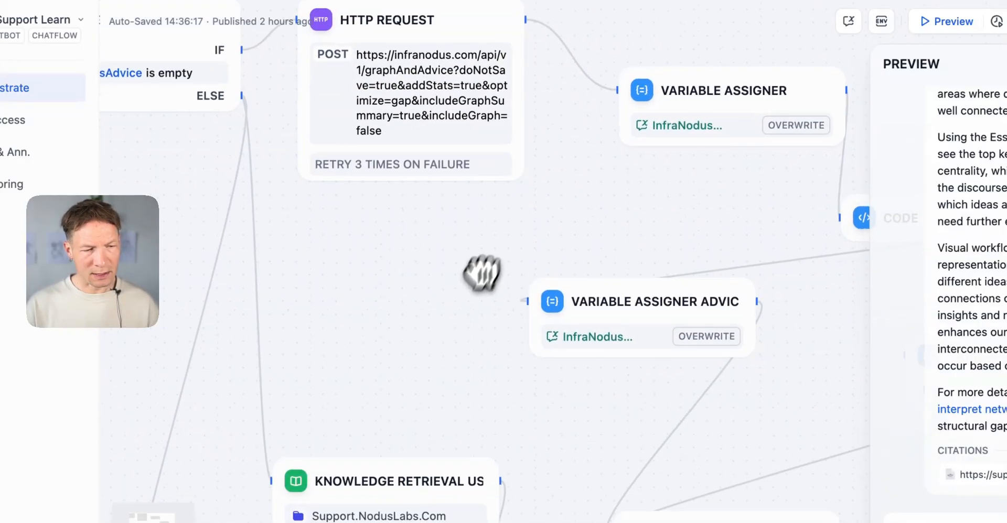
scroll(460, 342, "down", 3)
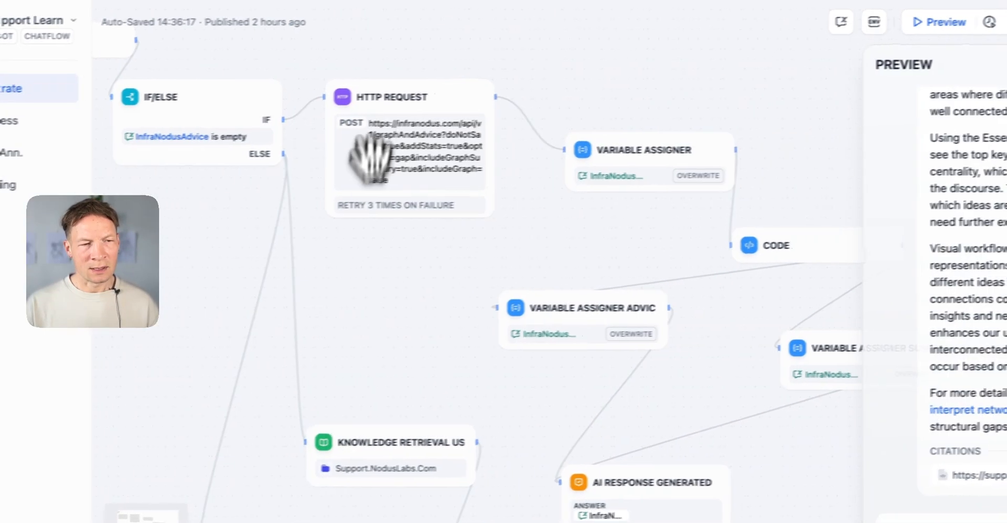
left_click_drag(452, 317, 510, 255)
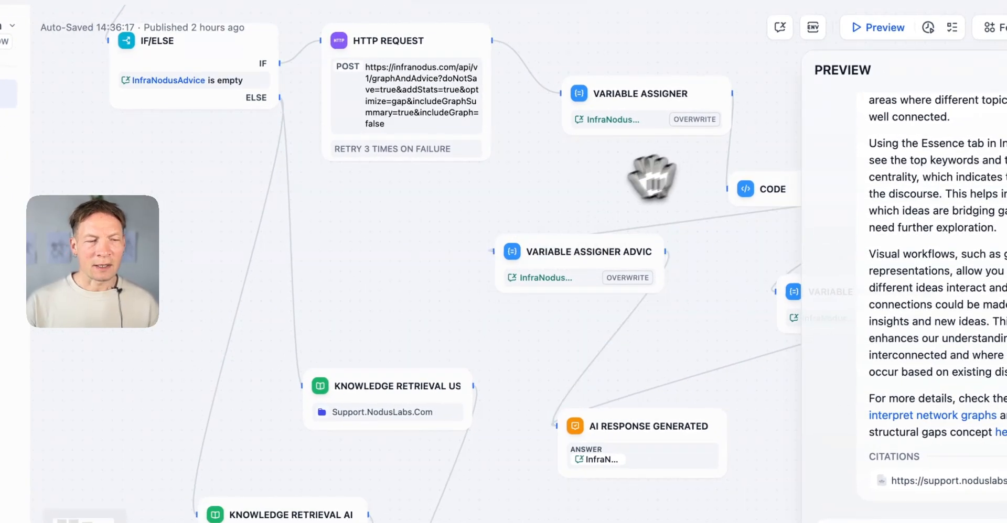
scroll(514, 437, "down", 3)
left_click_drag(599, 480, 516, 373)
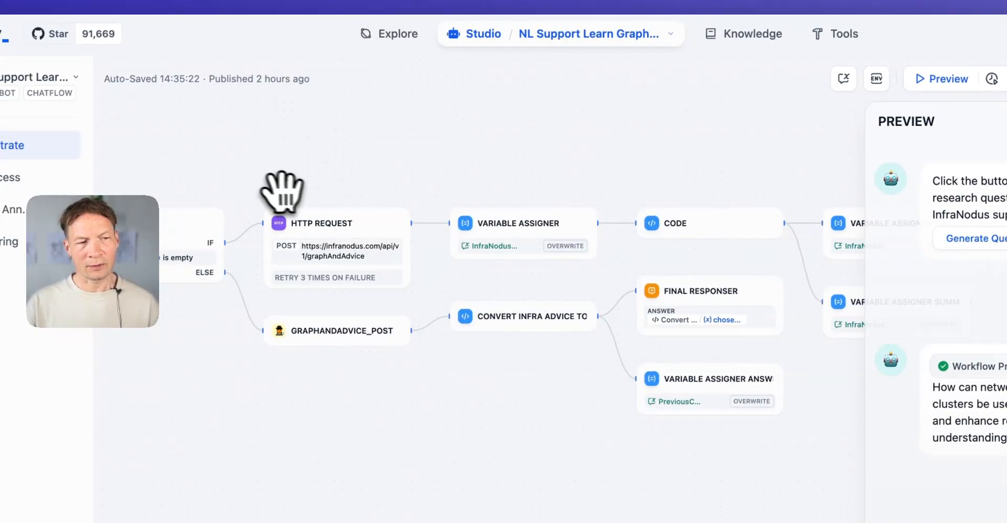
left_click_drag(228, 166, 411, 162)
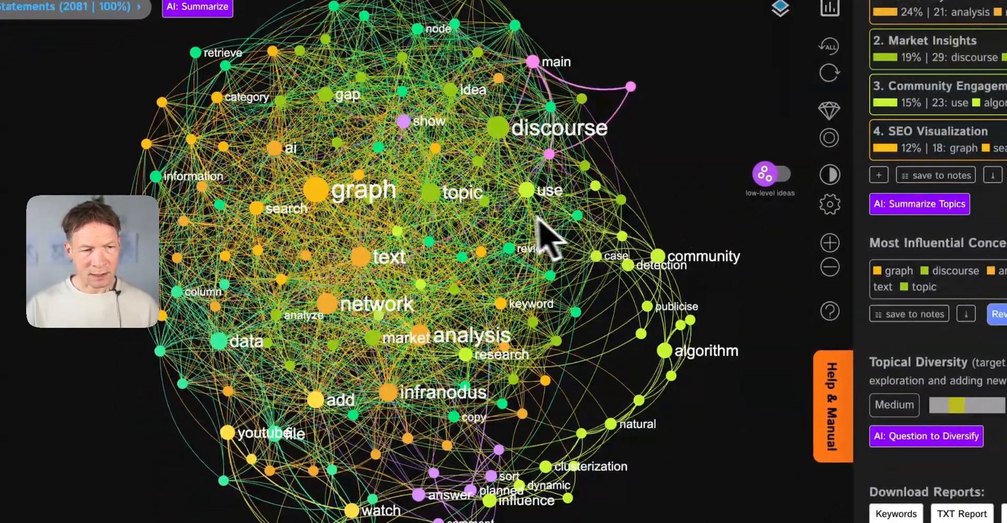
- Inspect the connections of the graph, text and network nodes in the InfraNodus graph and clear the selection
left_click_drag(460, 256, 515, 289)
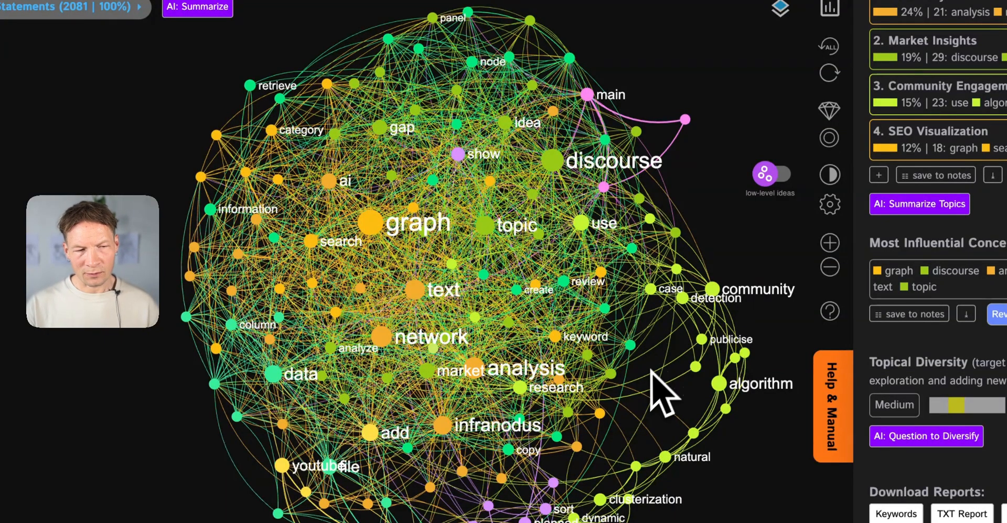
left_click_drag(650, 369, 625, 349)
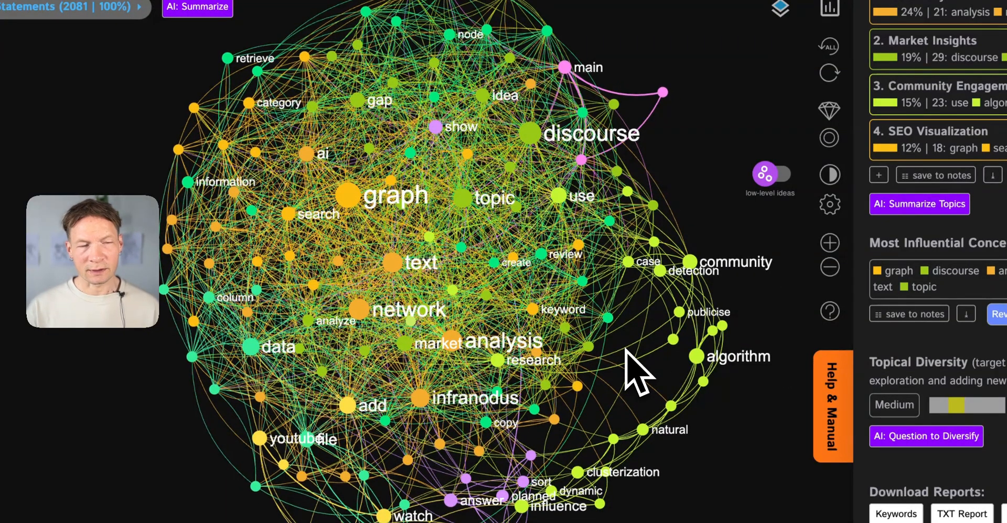
left_click(347, 199)
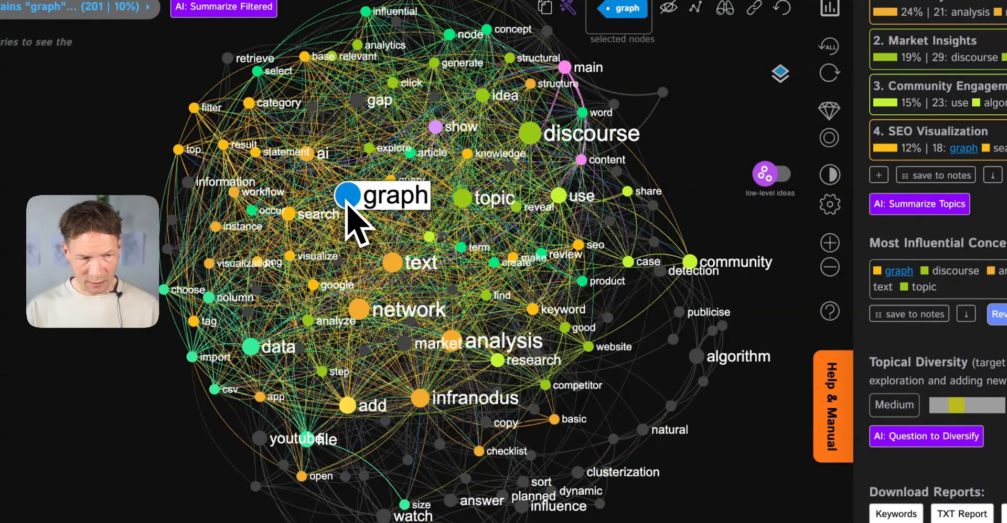
left_click(393, 265)
left_click(362, 315)
left_click(400, 270)
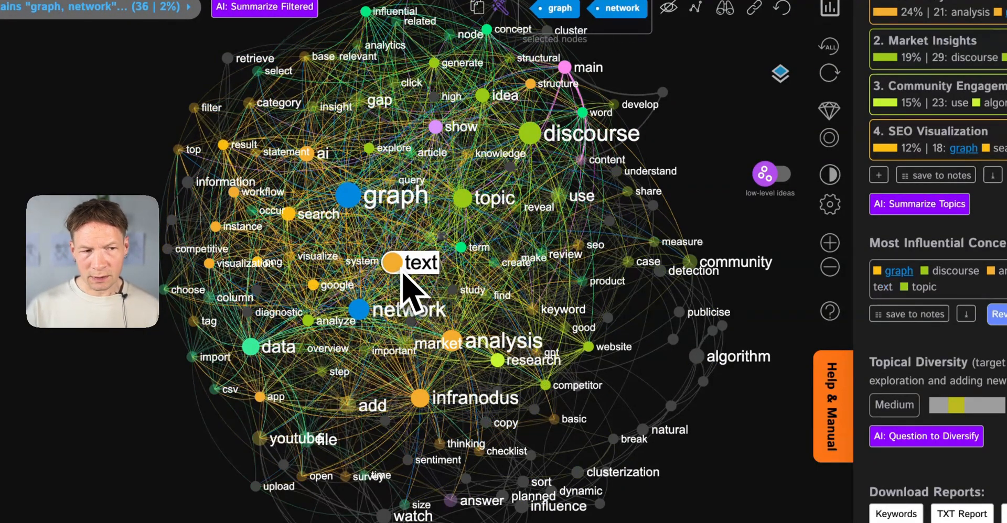
left_click(356, 209)
left_click(360, 317)
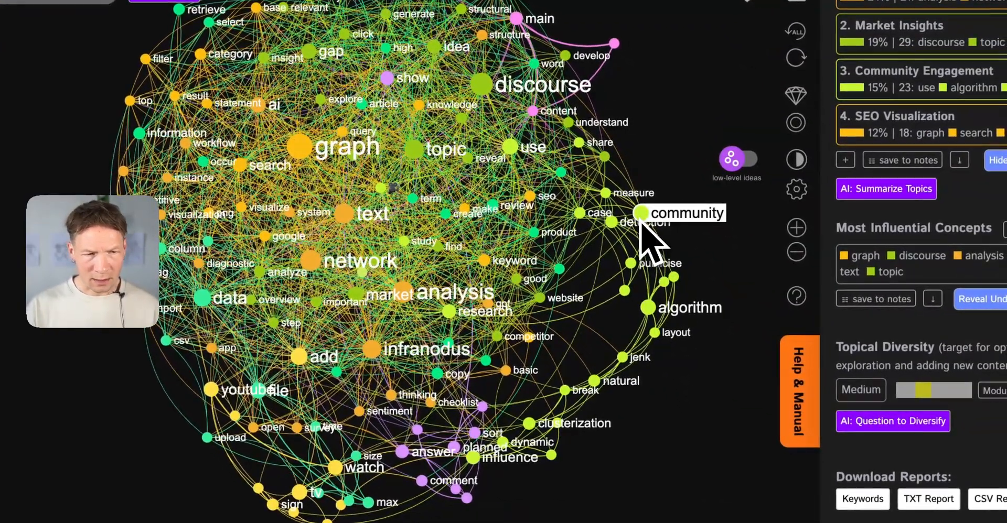
- Filter the graph by the community and algorithm nodes, read the matching statements and hide the statements list
left_click(640, 216)
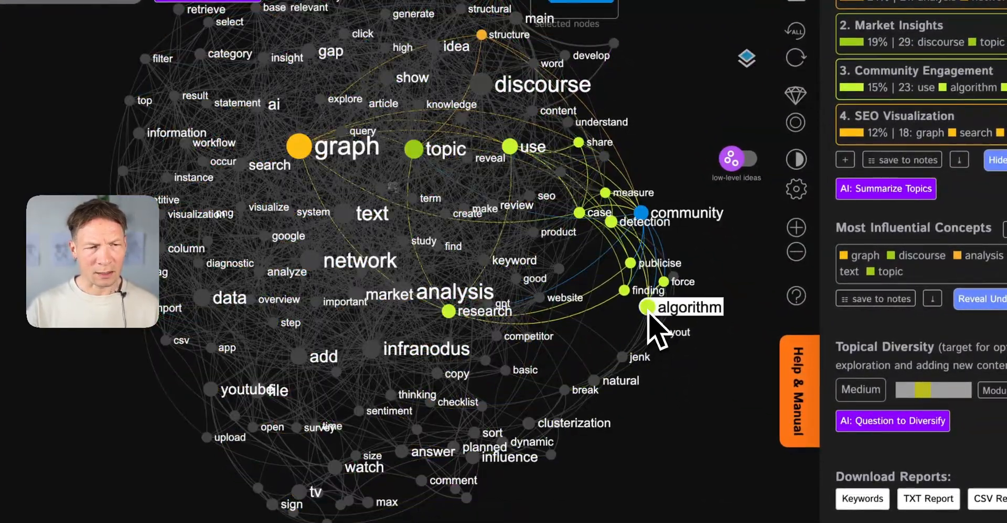
left_click(649, 309)
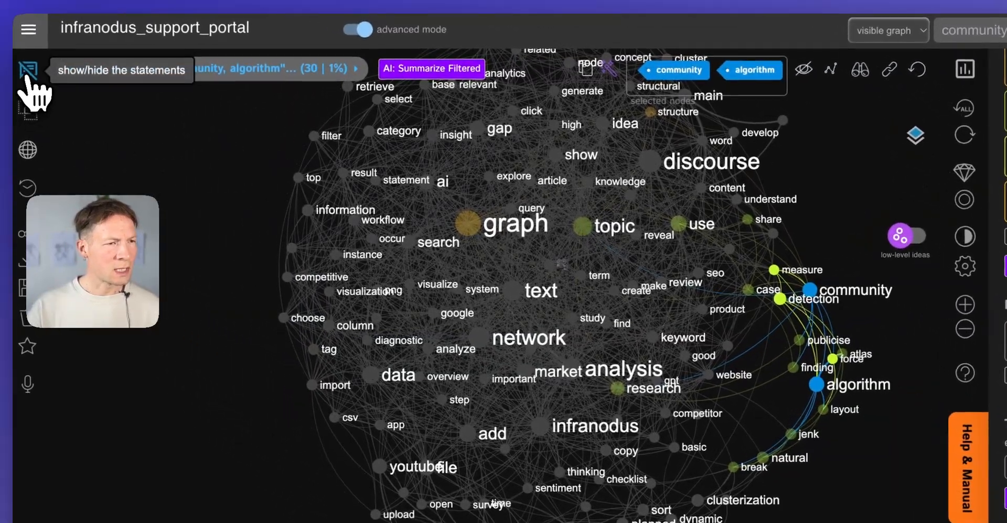
left_click(29, 73)
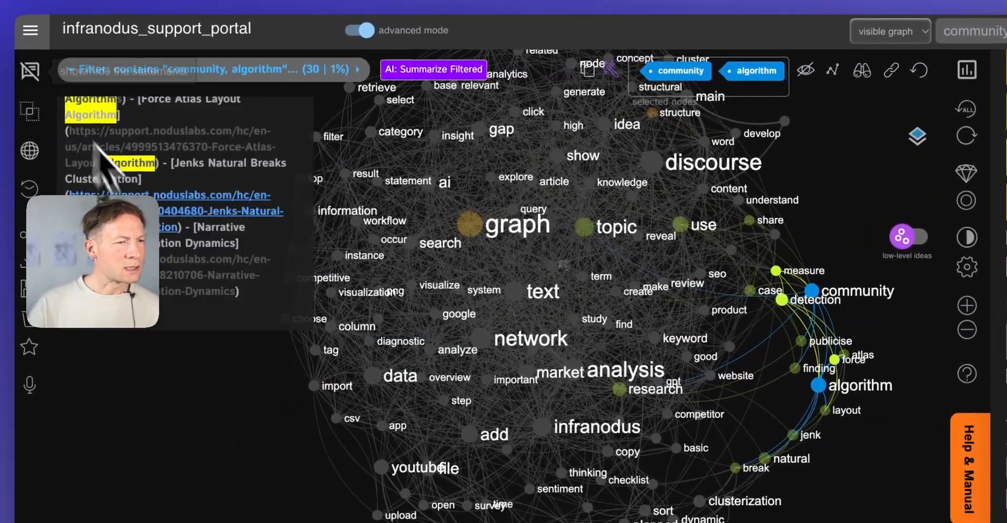
scroll(100, 158, "up", 2)
scroll(97, 157, "down", 5)
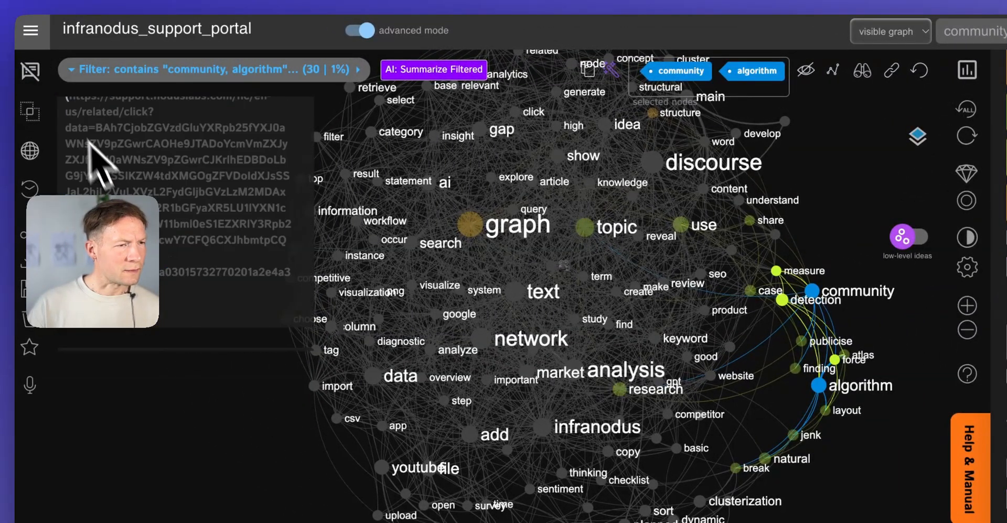
left_click(30, 71)
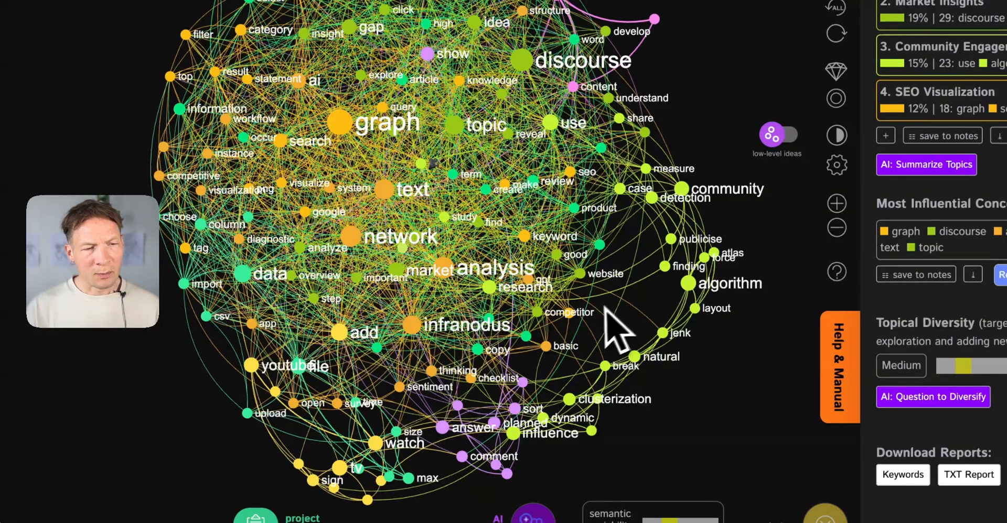
- Select the youtube and video nodes and hide them from the graph
left_click_drag(604, 308, 652, 314)
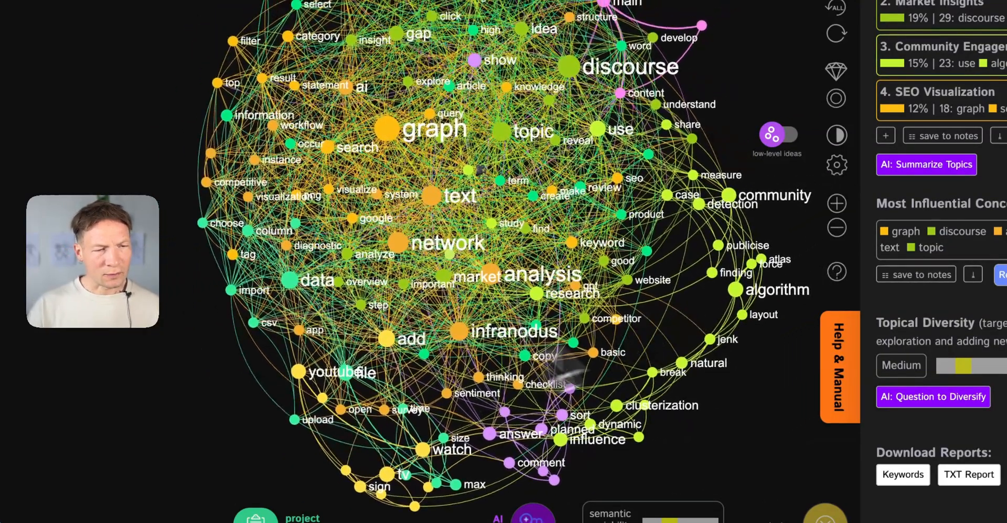
left_click(298, 371)
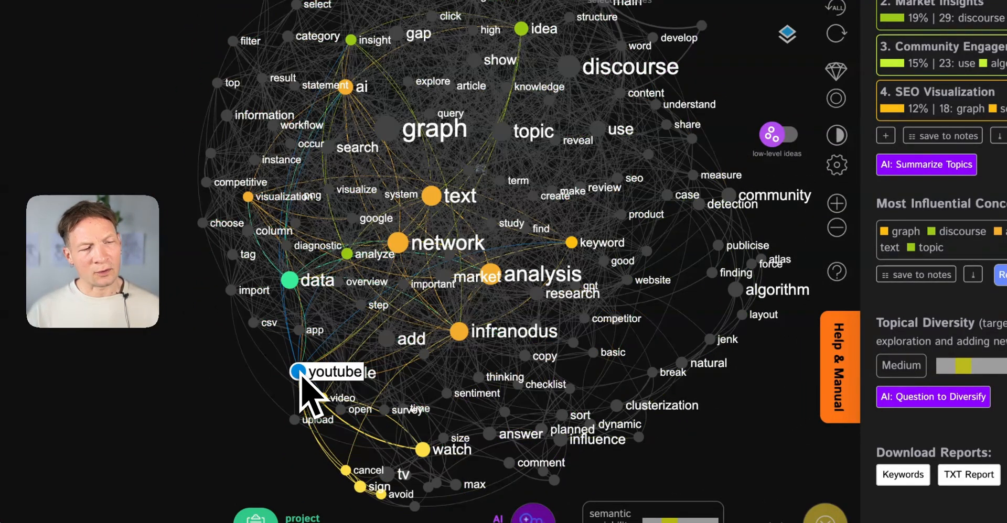
left_click(322, 398)
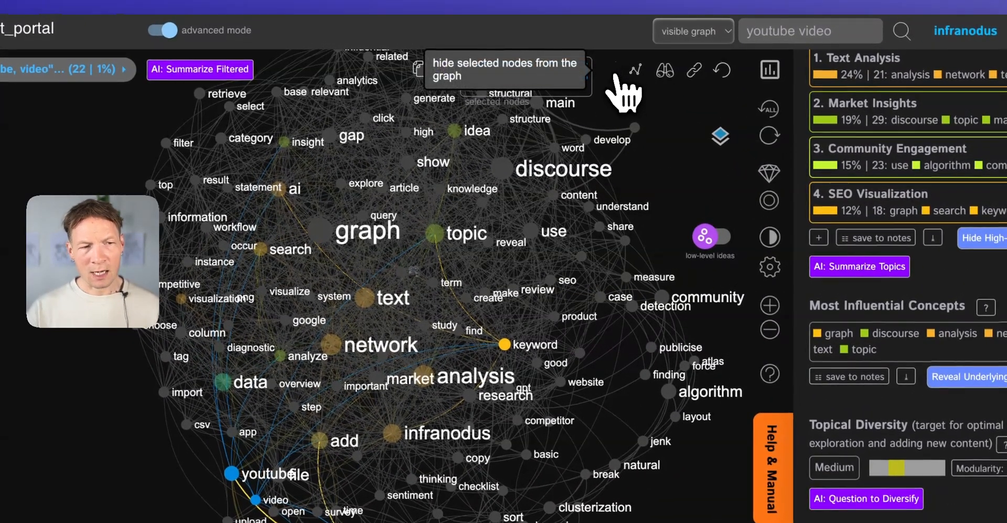
left_click(611, 73)
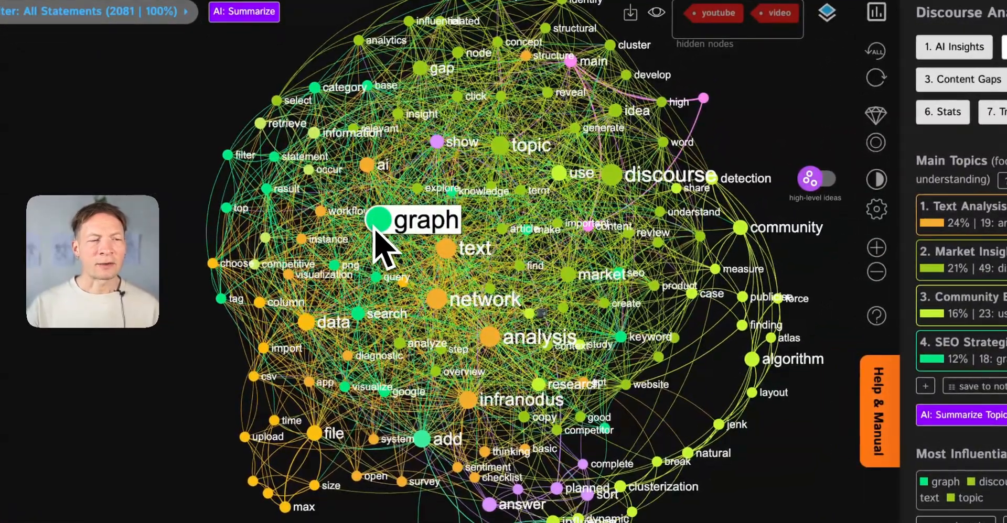
- Select the graph, text, network, analysis and infranodus nodes and hide them from the graph
left_click(424, 225)
left_click(445, 250)
left_click(438, 305)
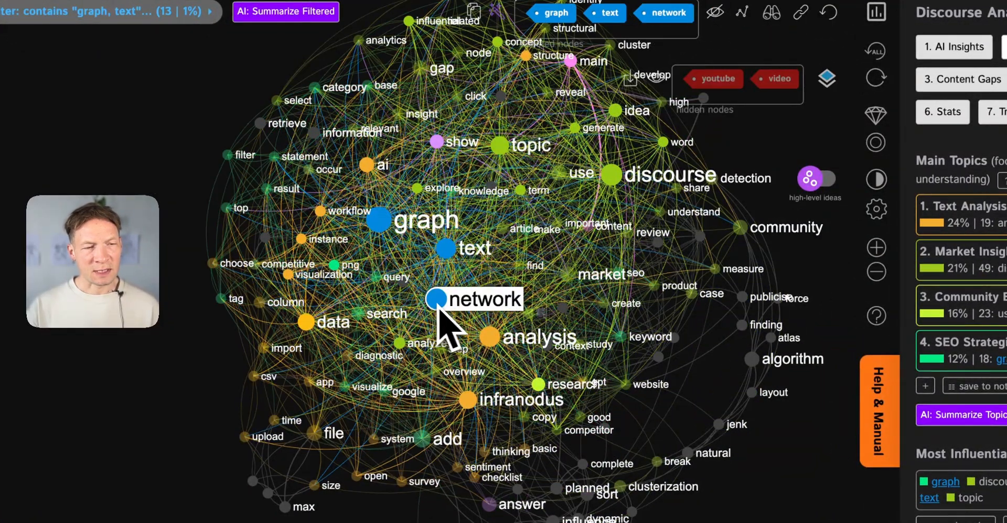
left_click(489, 336)
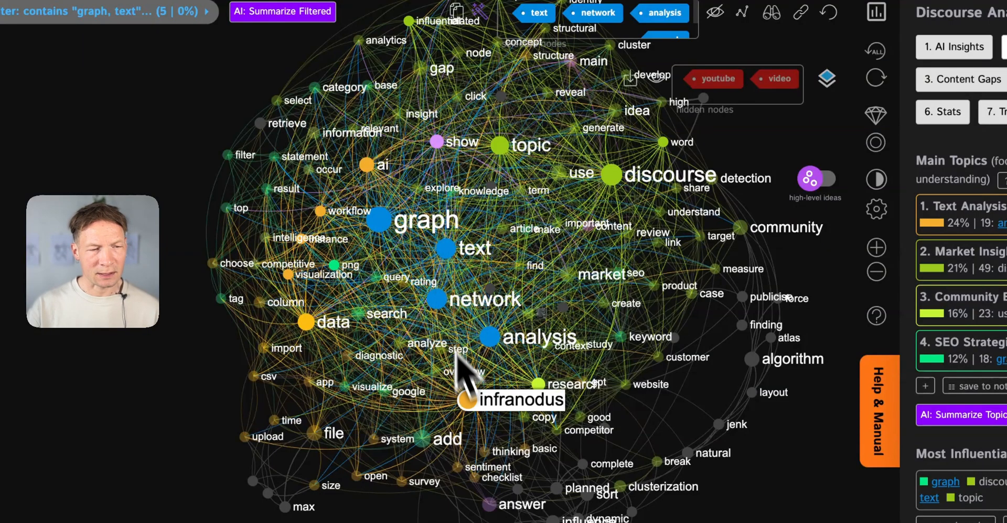
left_click(471, 412)
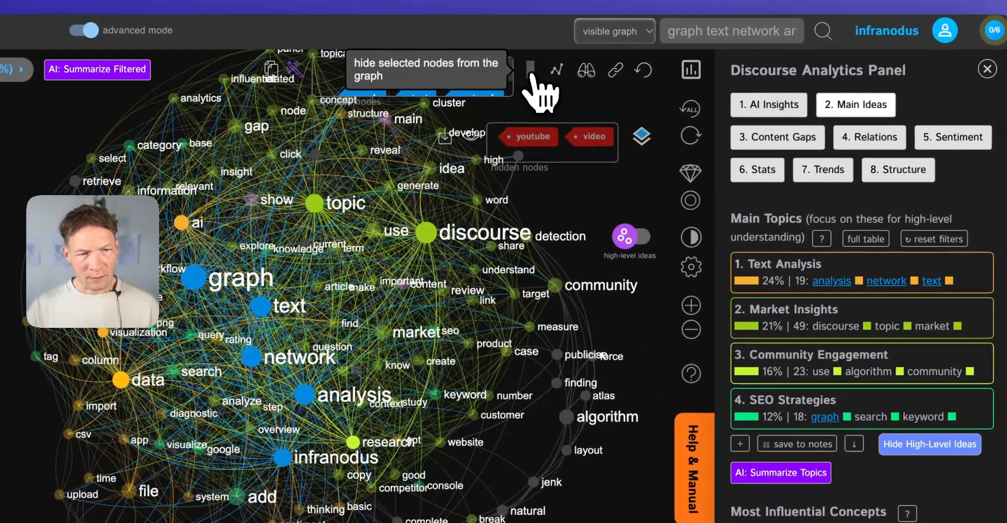
left_click(532, 74)
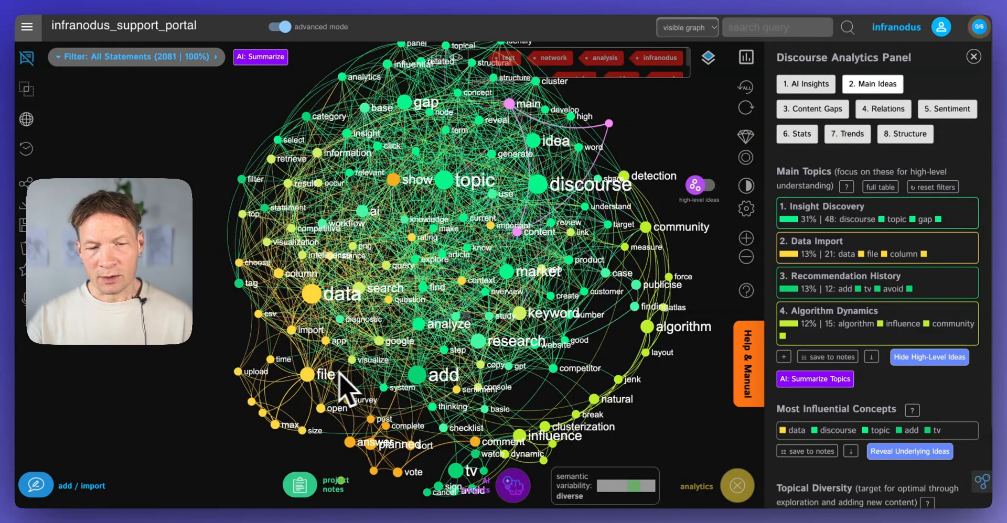
- Review the recalculated main topics, influential concepts and topical diversity of the filtered graph
scroll(811, 438, "down", 3)
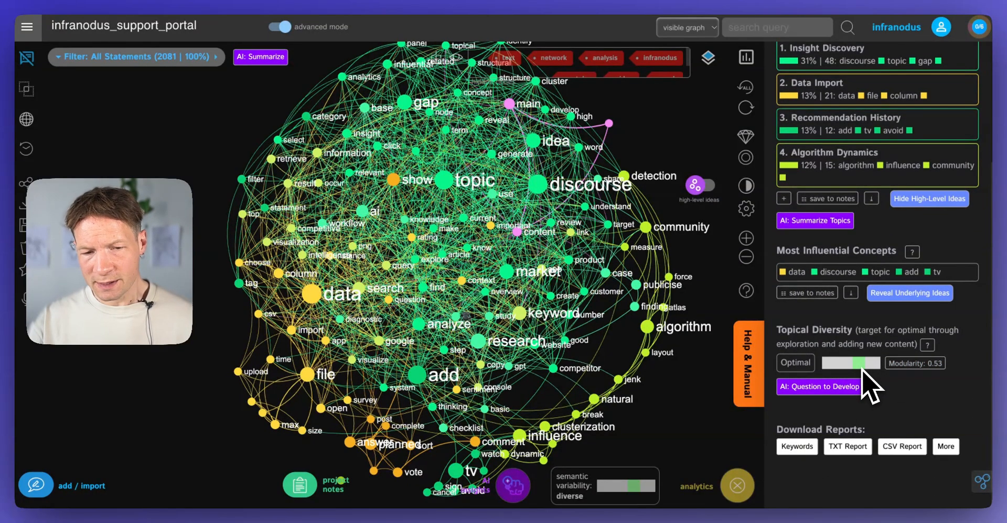
scroll(864, 269, "up", 2)
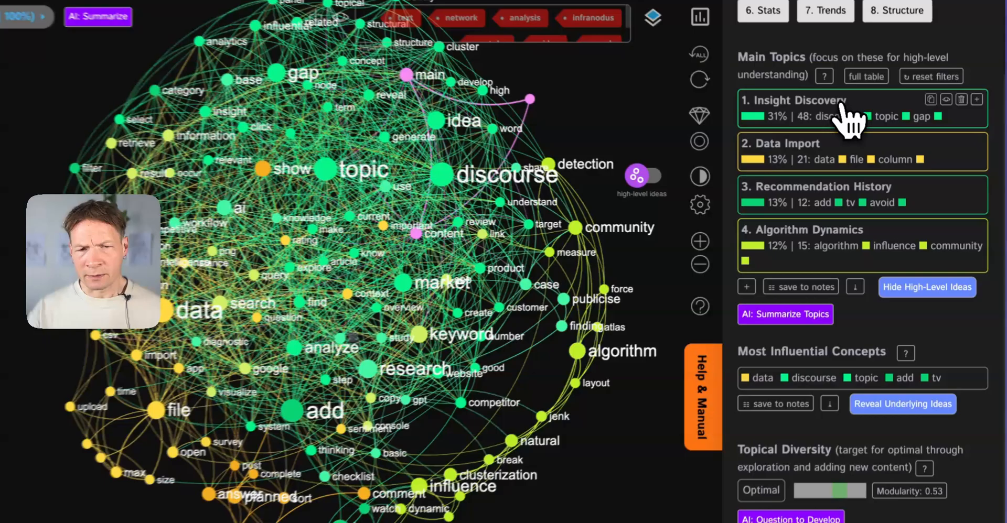
- Highlight the Insight Discovery, Data Import and Algorithm Dynamics topics in the graph to inspect their nodes
left_click(860, 127)
left_click(860, 128)
left_click(853, 164)
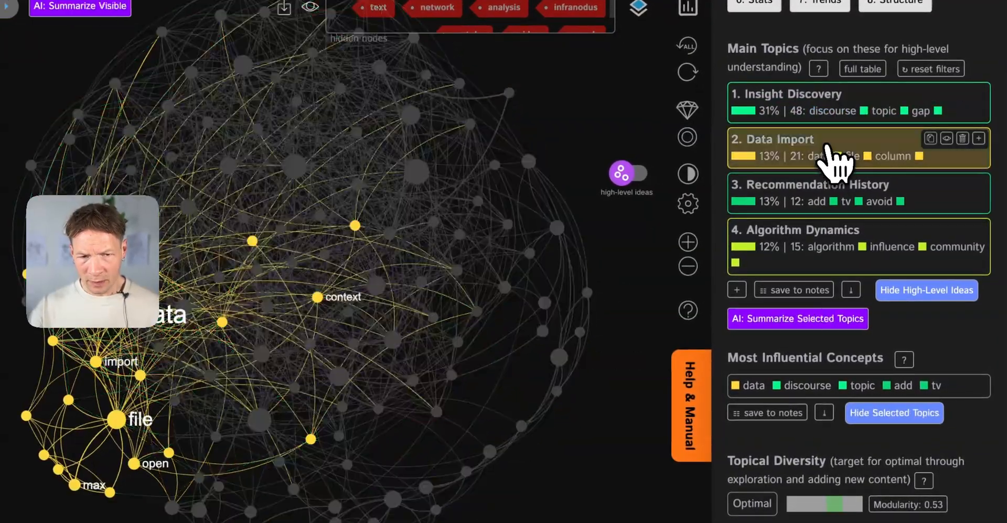
left_click(827, 148)
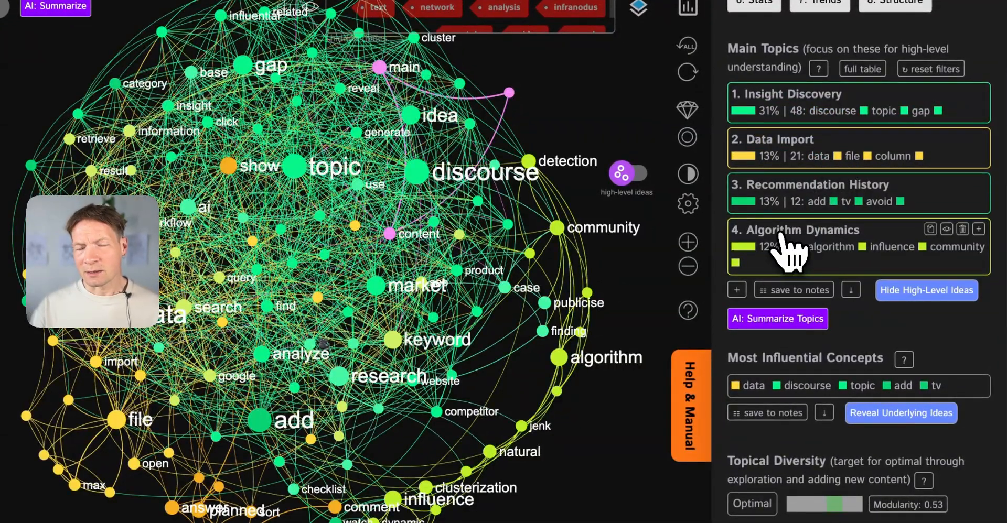
left_click(786, 246)
left_click(782, 238)
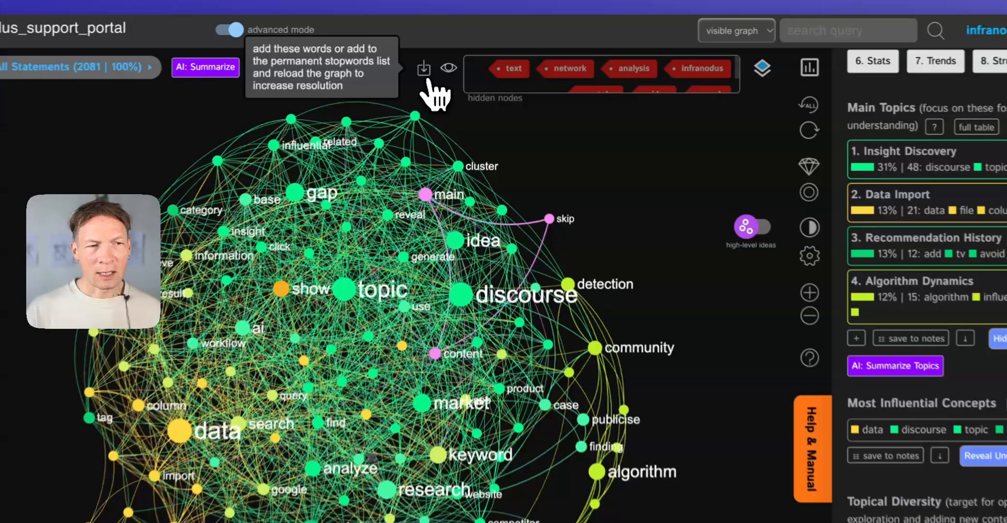
- Add the hidden nodes to the graph's words to hide, save and reload the graph, and hide the statements list
left_click(428, 79)
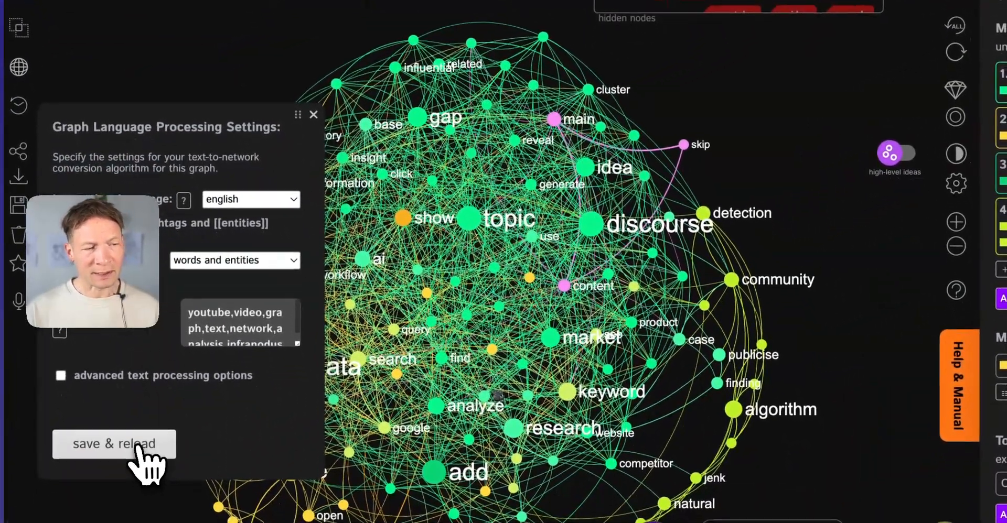
left_click(138, 443)
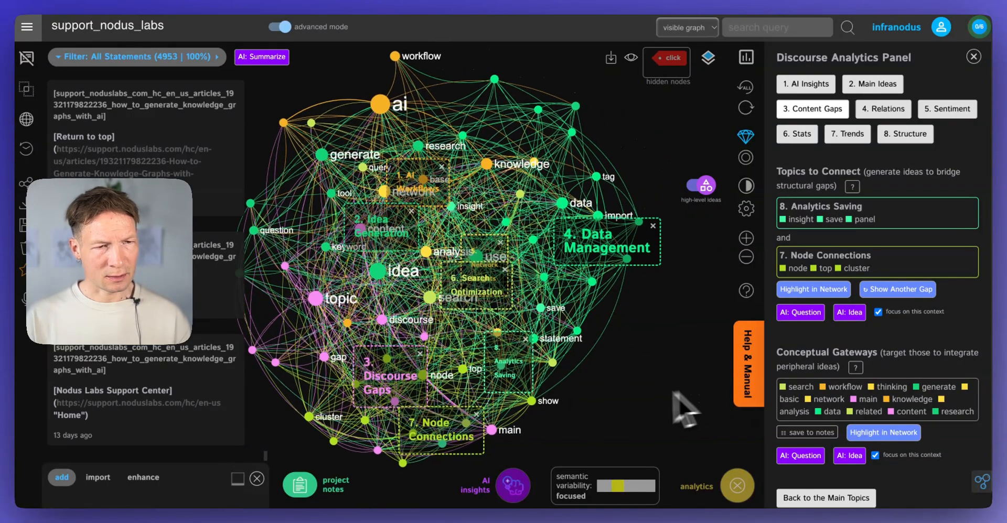
left_click(26, 59)
left_click_drag(598, 169, 643, 175)
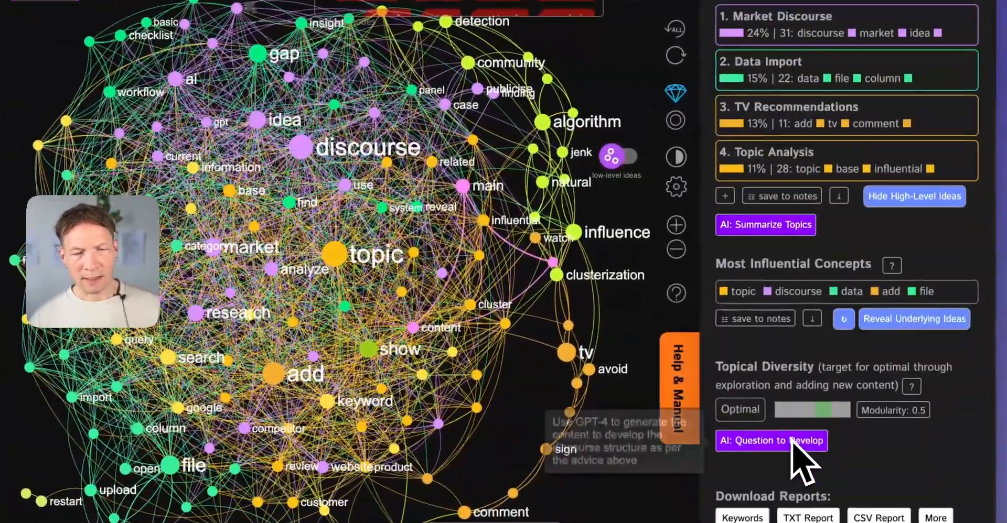
- Check the hidden nodes list and the words to hide in the graph's language processing settings
scroll(828, 352, "up", 3)
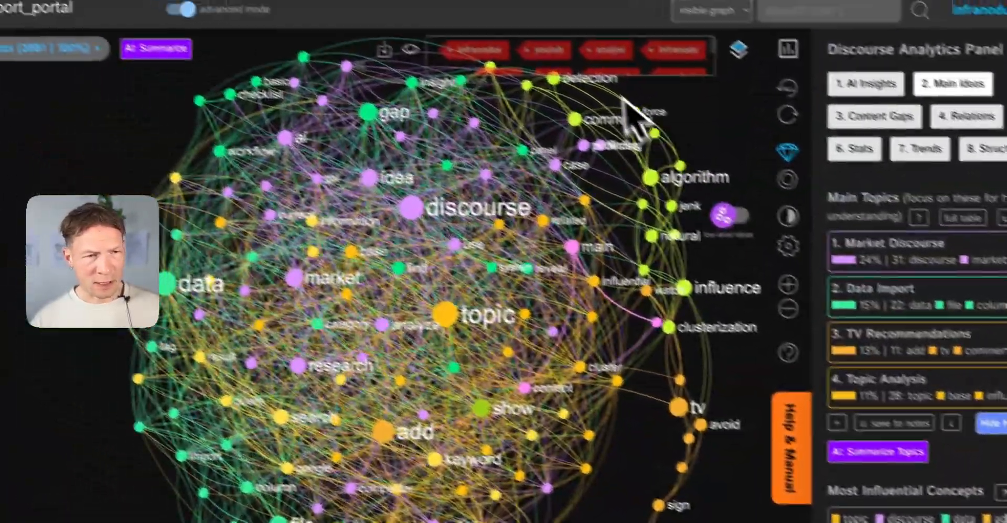
scroll(597, 84, "down", 3)
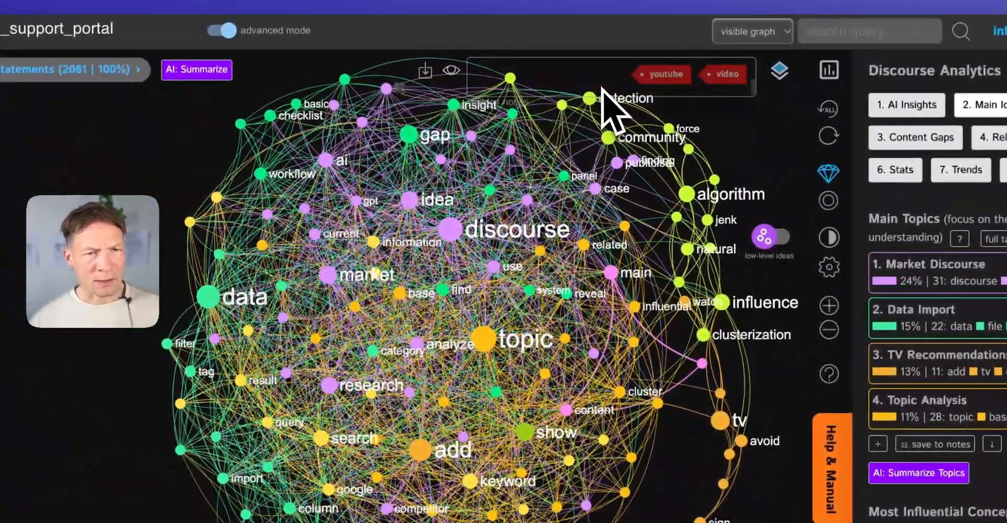
scroll(597, 86, "up", 2)
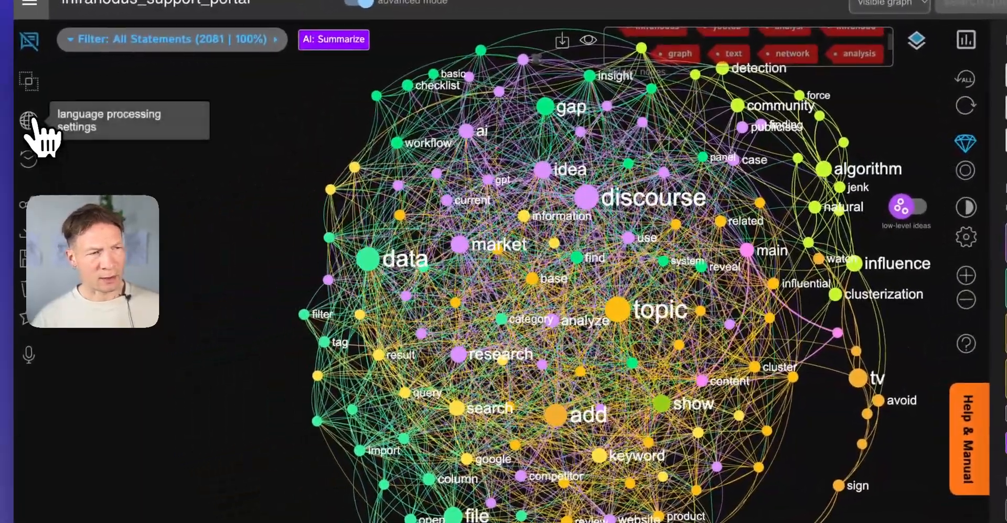
left_click(33, 131)
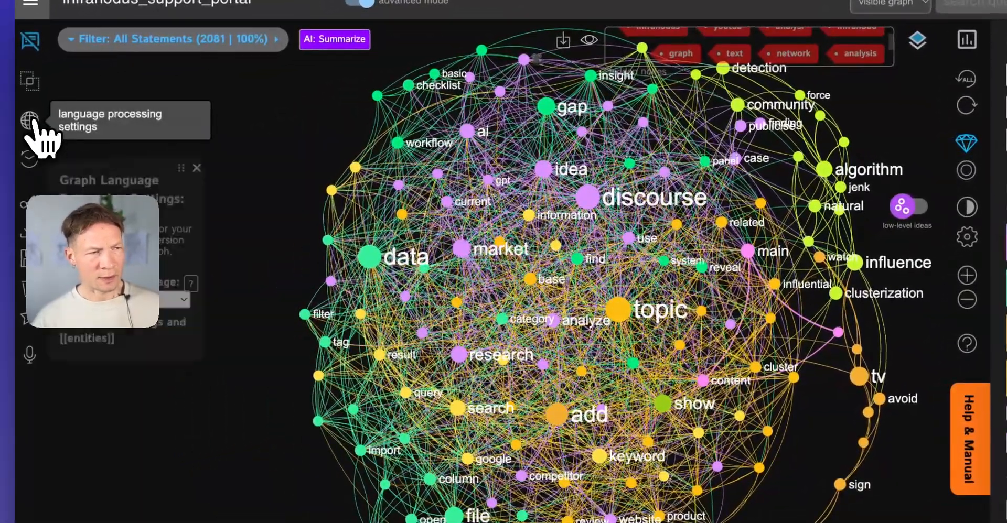
scroll(268, 388, "down", 1)
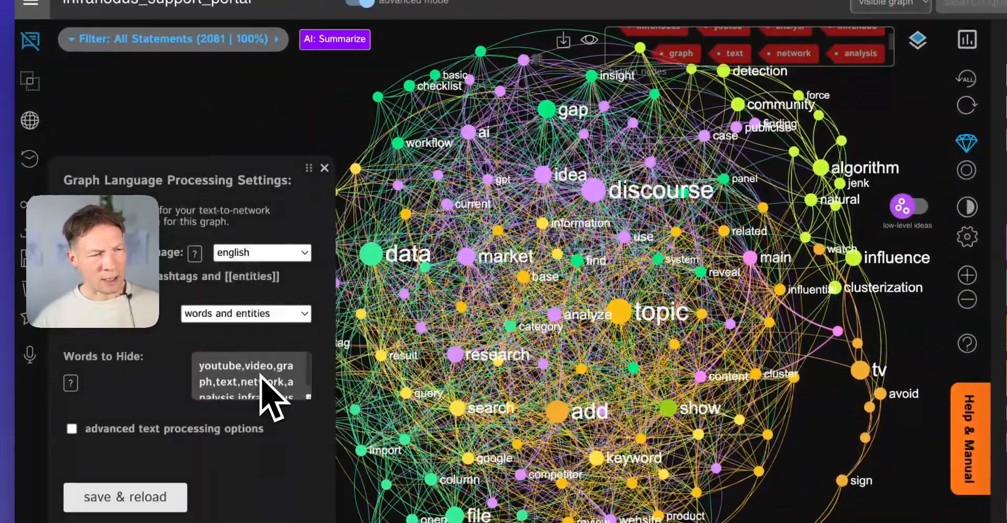
left_click(324, 168)
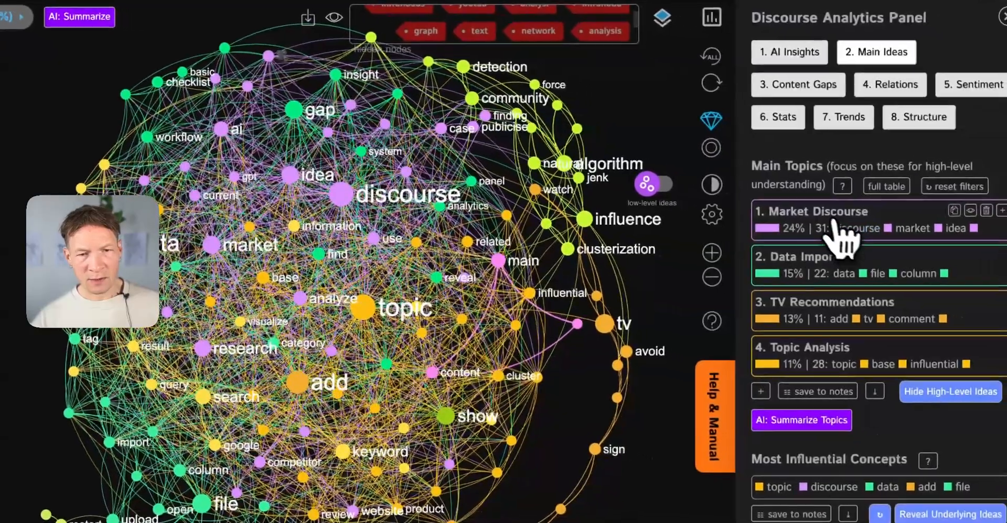
- Inspect the Market Discourse and Data Import topics in the graph and review the influential concepts and topical diversity
left_click(832, 221)
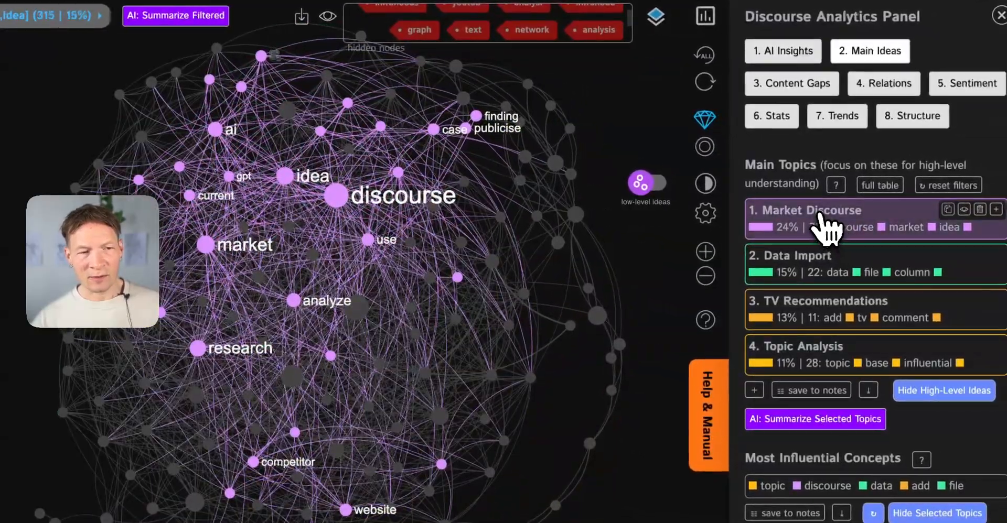
left_click(826, 216)
left_click(829, 267)
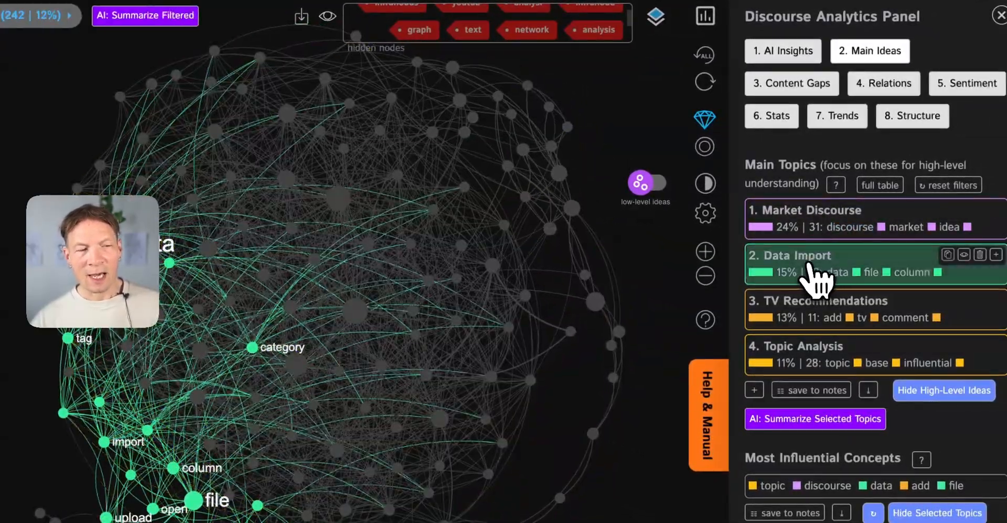
left_click(830, 268)
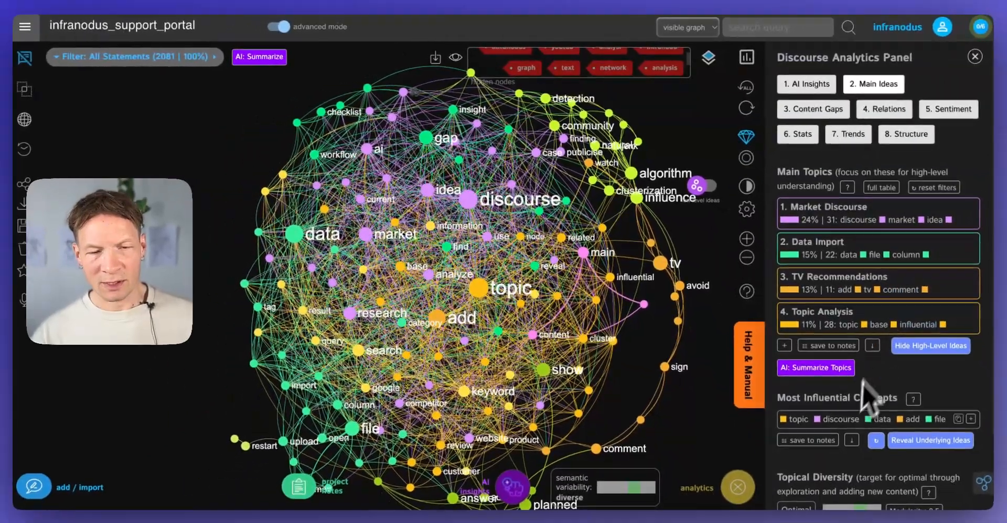
scroll(865, 409, "down", 3)
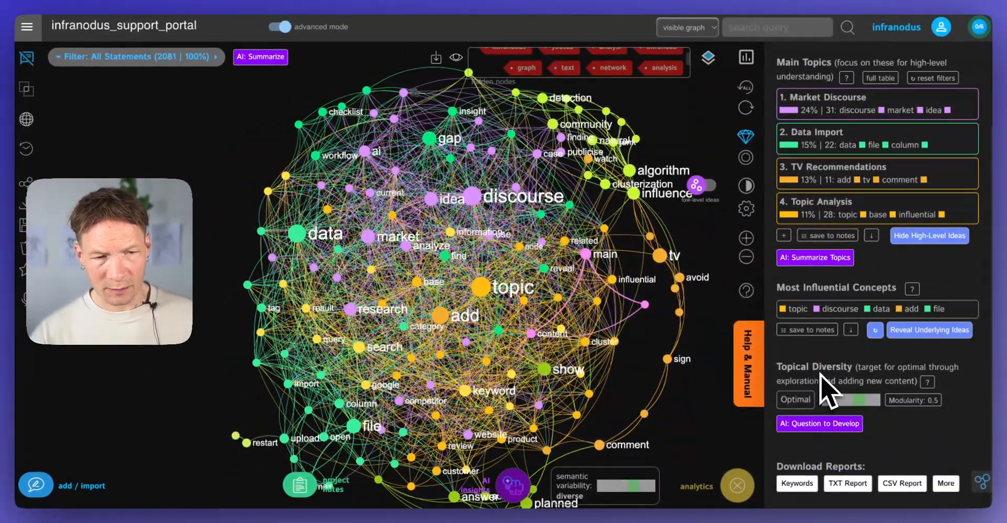
scroll(823, 376, "up", 3)
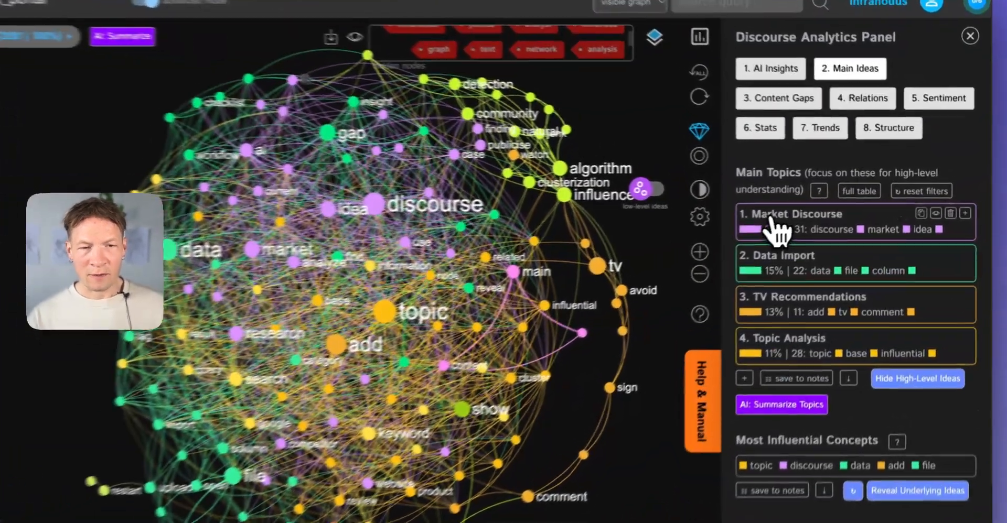
left_click(807, 209)
left_click(751, 225)
left_click(767, 269)
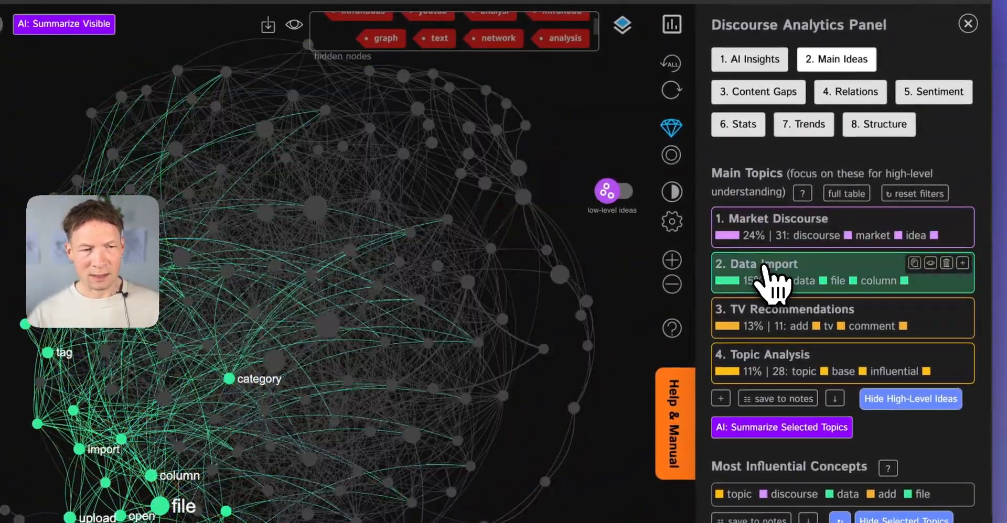
left_click(764, 267)
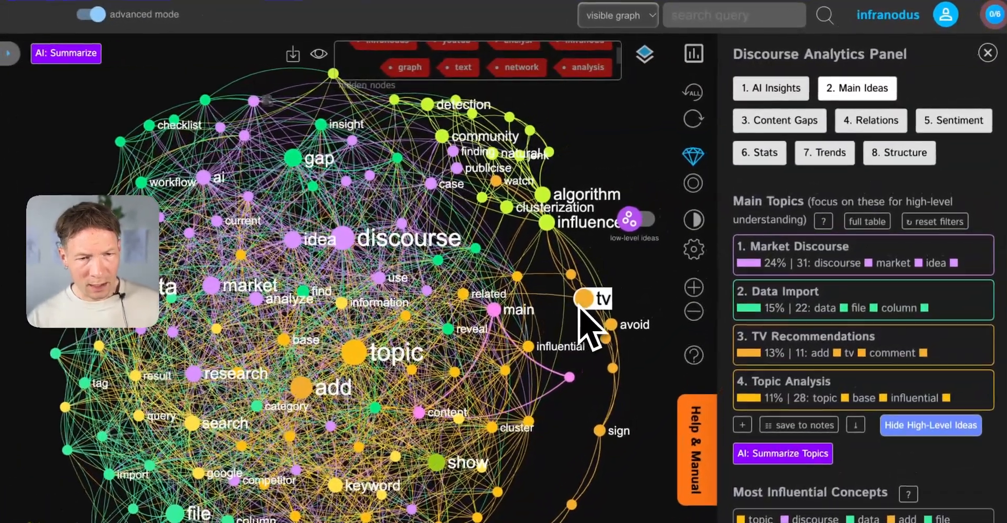
- Select the tv, sign, cancel, avoid, comment and leave nodes and hide them from the graph
left_click(676, 248)
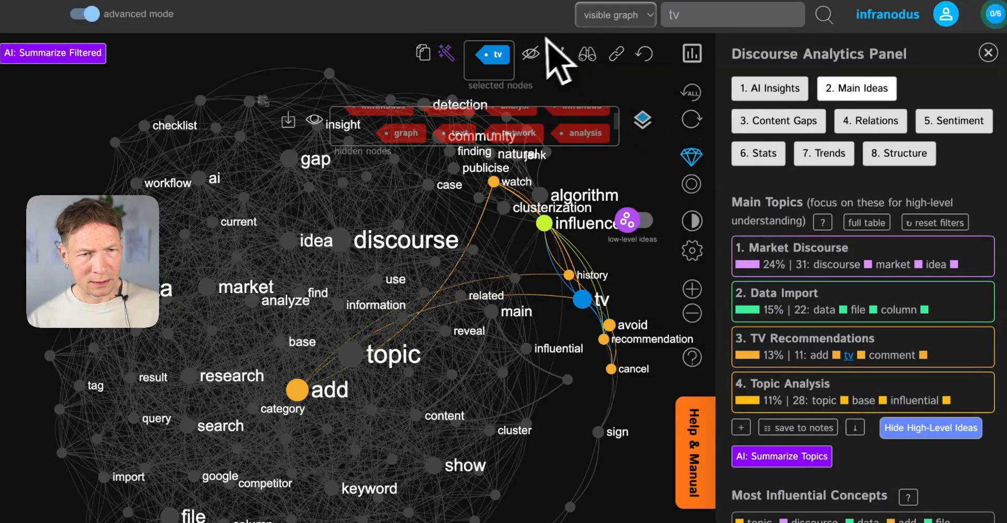
left_click(531, 56)
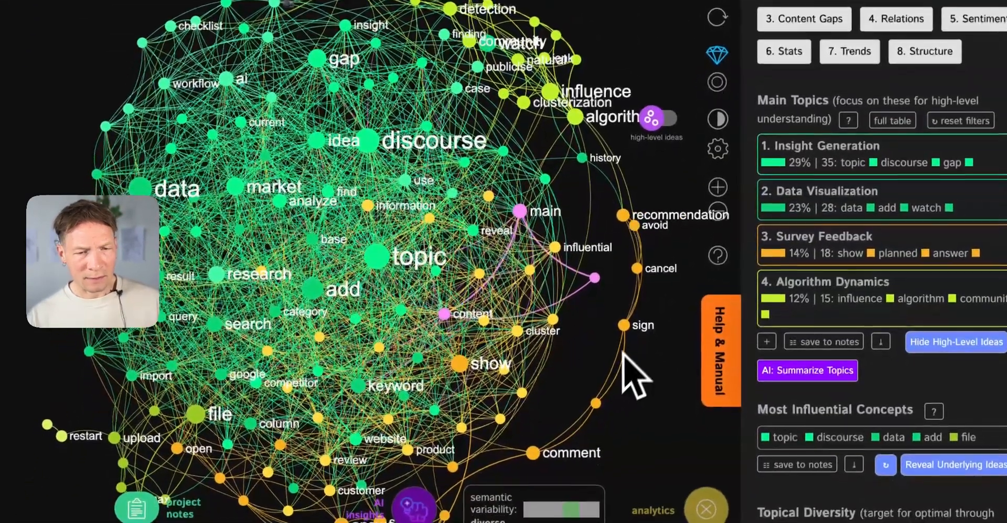
left_click(621, 333)
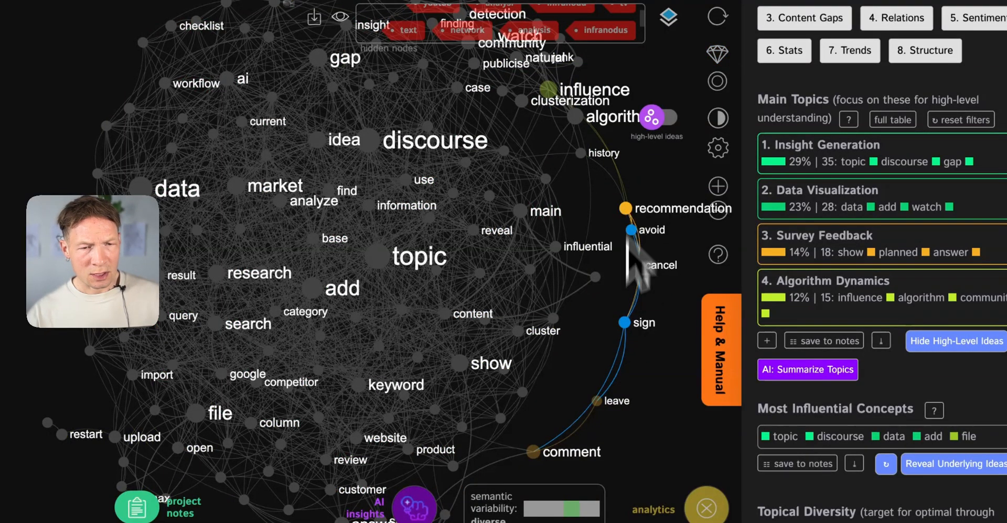
left_click_drag(588, 438, 614, 395)
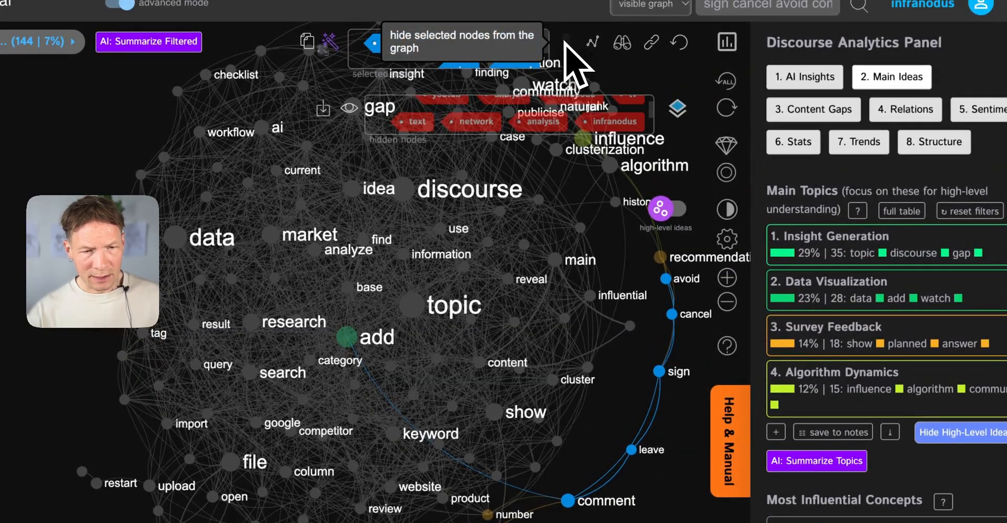
left_click(564, 43)
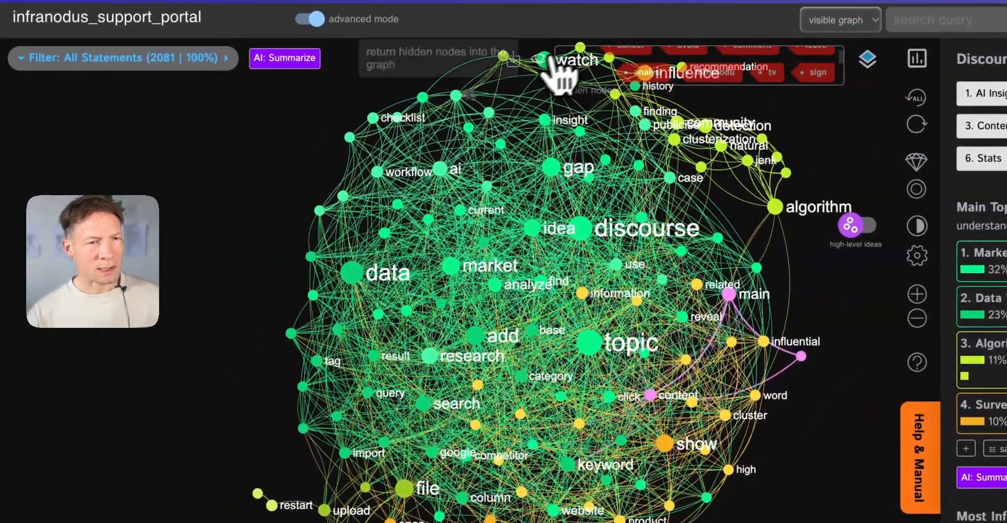
- Add the newly hidden nodes to the graph's words to hide, save and reload, and dismiss the text entry form
left_click(512, 61)
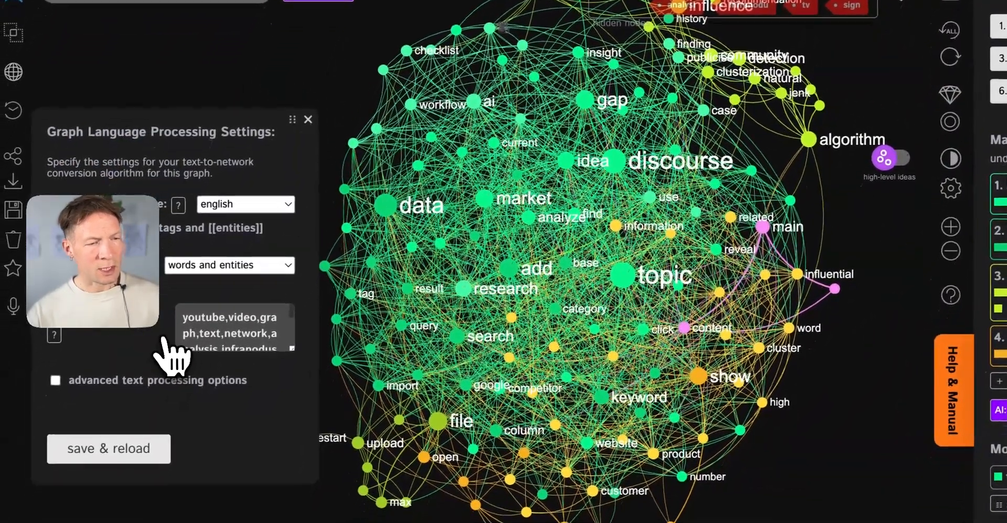
scroll(245, 355, "down", 2)
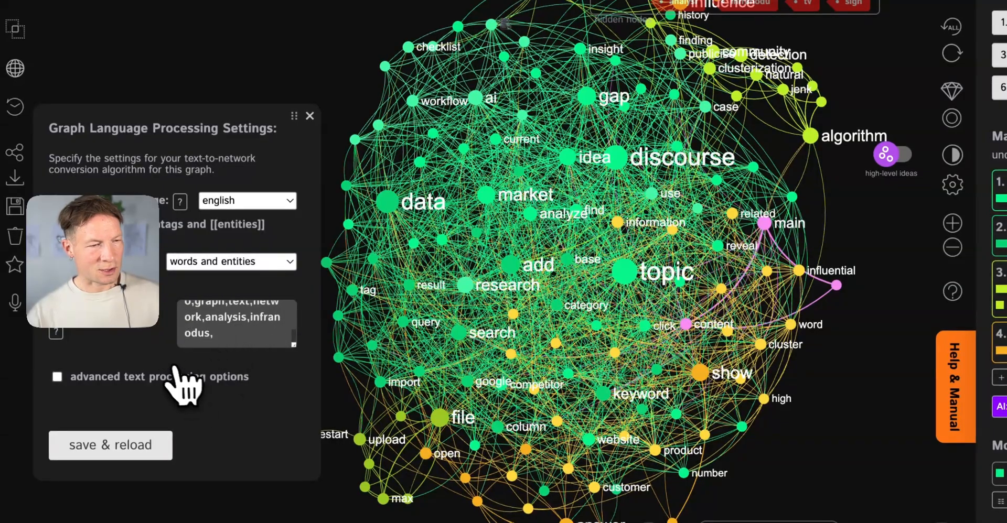
left_click(135, 438)
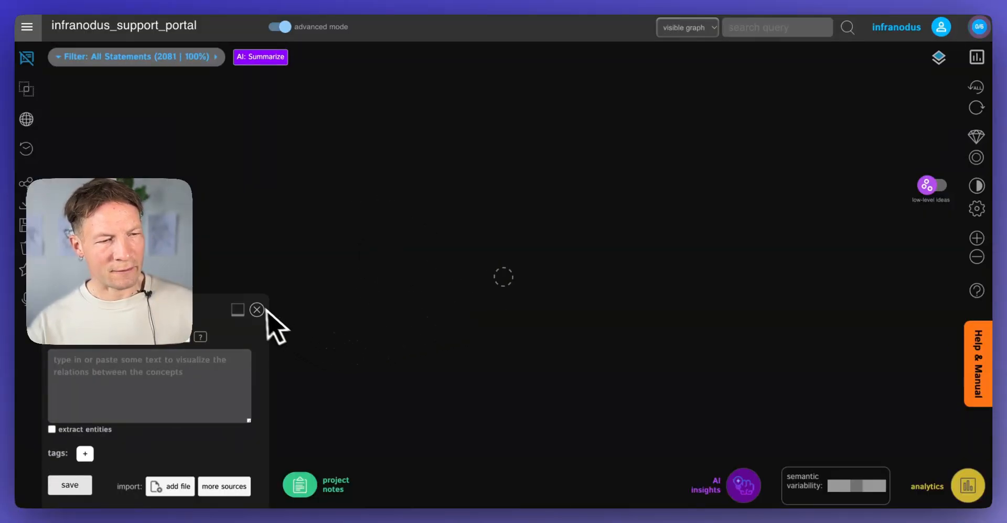
left_click(256, 310)
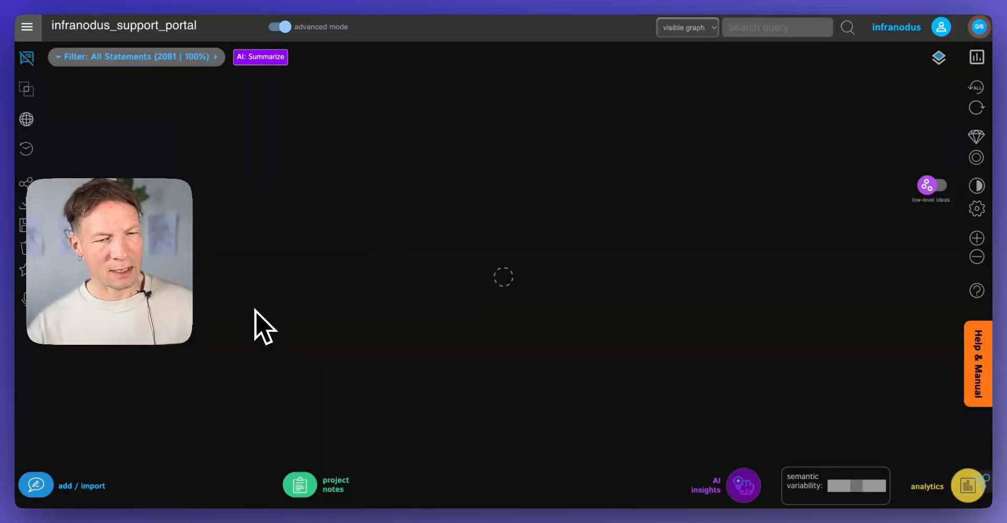
- Open the analytics and examine the main topics, influential concepts and modularity of the reloaded graph
left_click(967, 486)
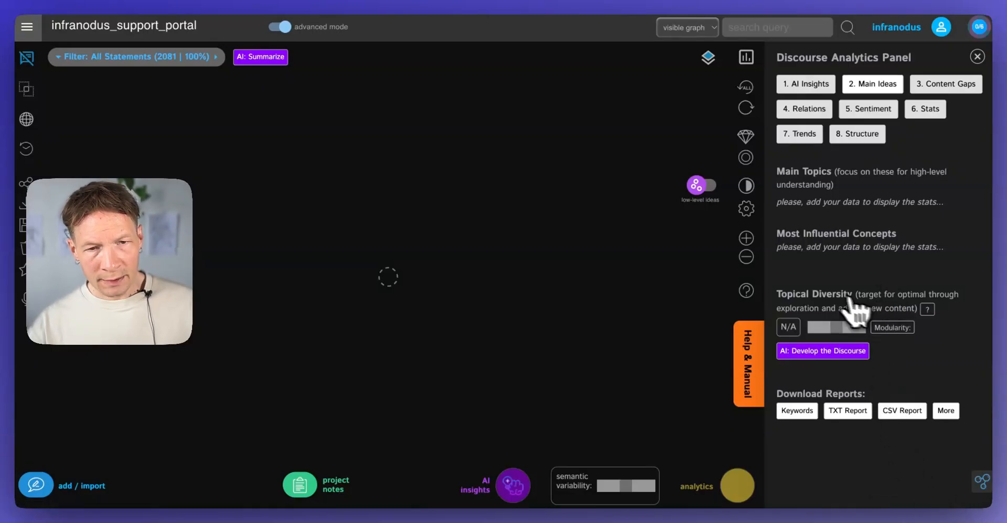
scroll(845, 348, "down", 3)
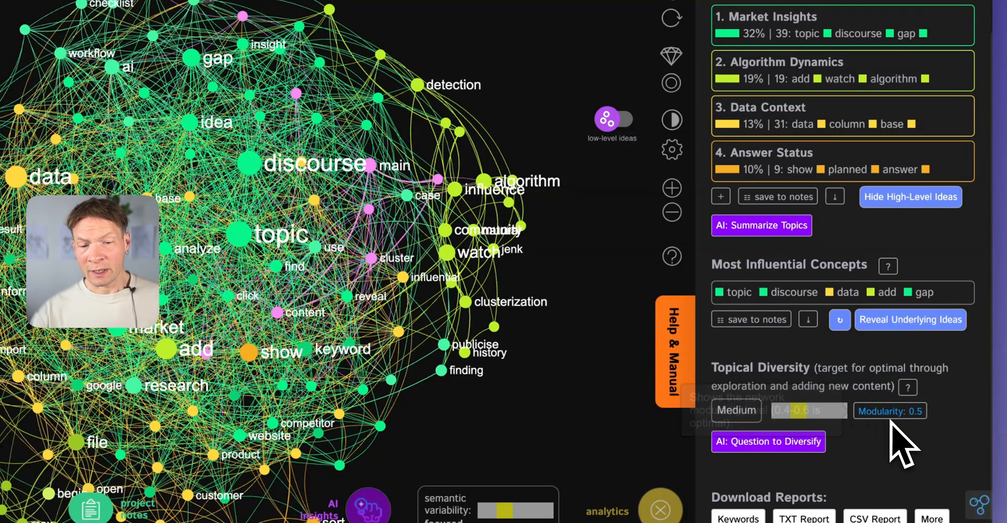
scroll(849, 231, "up", 5)
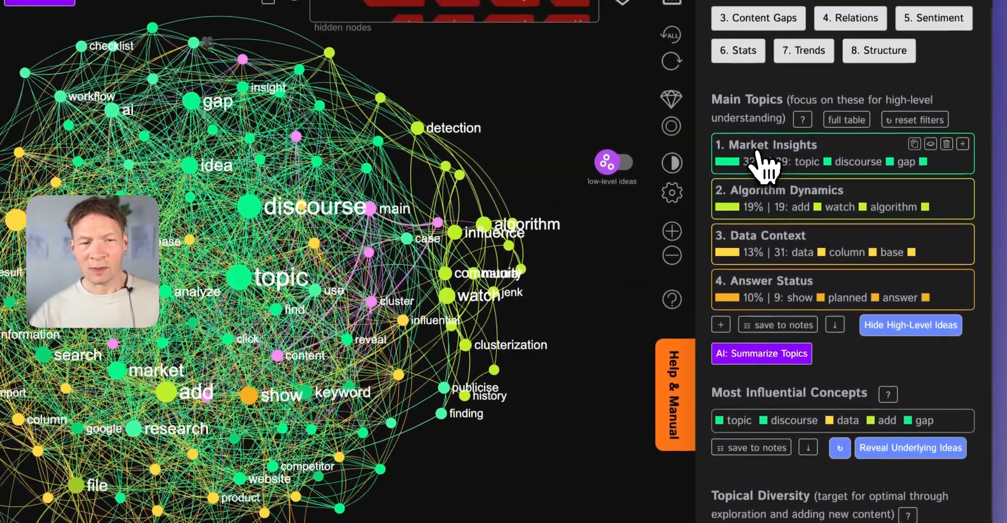
- Highlight the Market Insights and Algorithm Dynamics topics in the graph to inspect their nodes
left_click(764, 163)
left_click(758, 195)
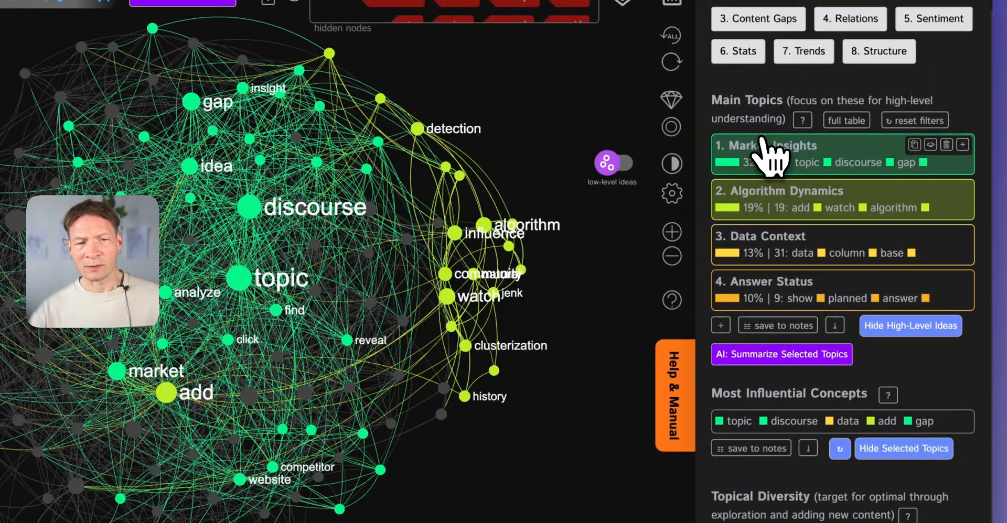
left_click(756, 163)
left_click(747, 198)
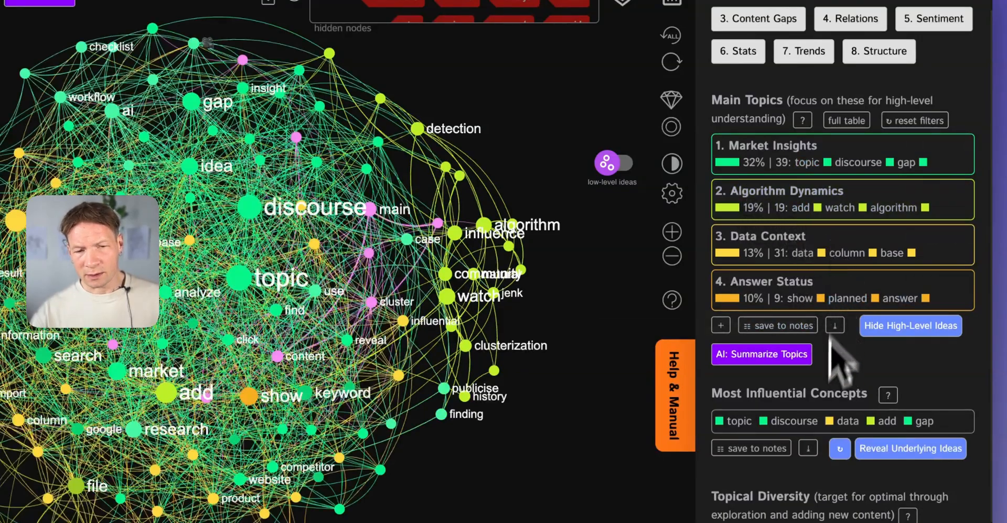
scroll(834, 409, "down", 1)
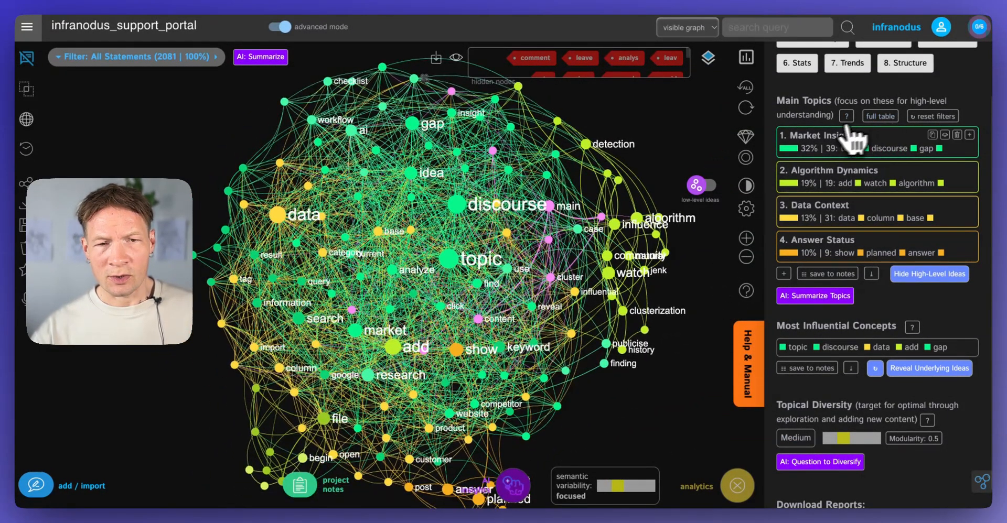
left_click(826, 137)
left_click(825, 137)
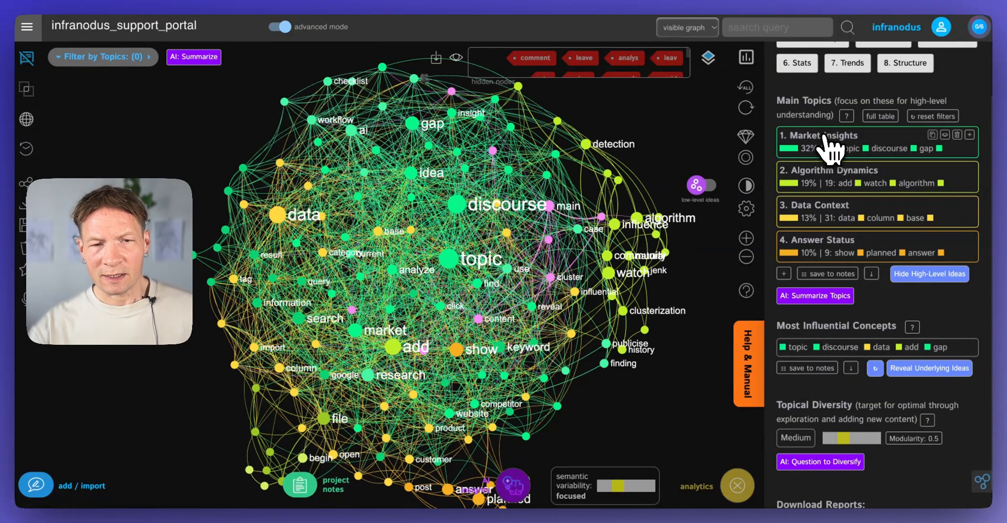
- Check the Algorithm Dynamics topic in the graph and open the graph's name field to view the full name
left_click(813, 183)
left_click(807, 181)
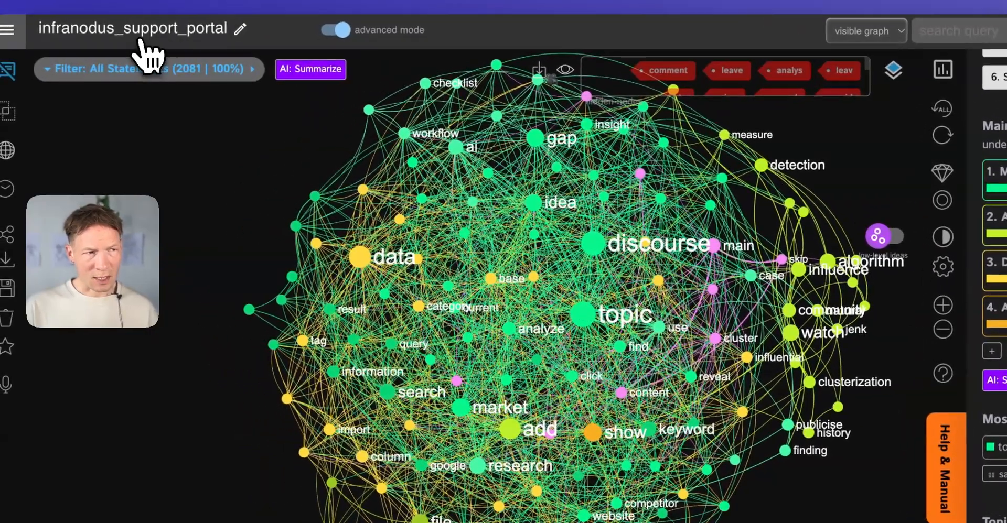
left_click(78, 8)
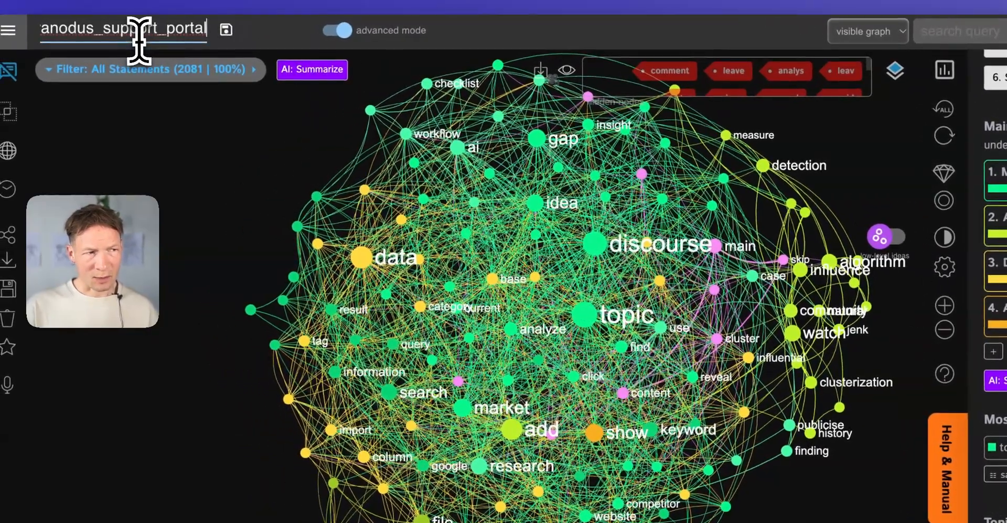
key("Return")
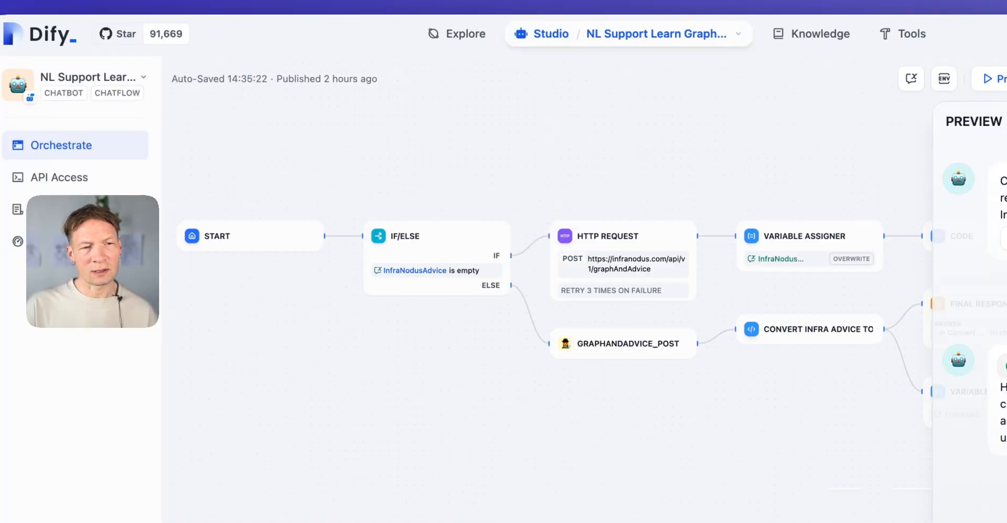
- Look over the Dify support chatflow's nodes and go to the Studio list of apps
left_click_drag(504, 136, 473, 195)
left_click_drag(552, 202, 459, 184)
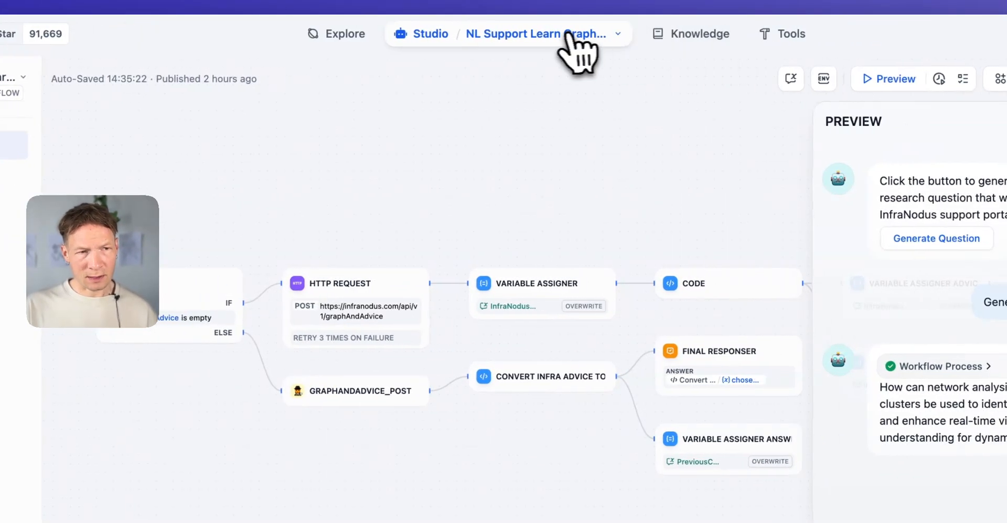
left_click(343, 35)
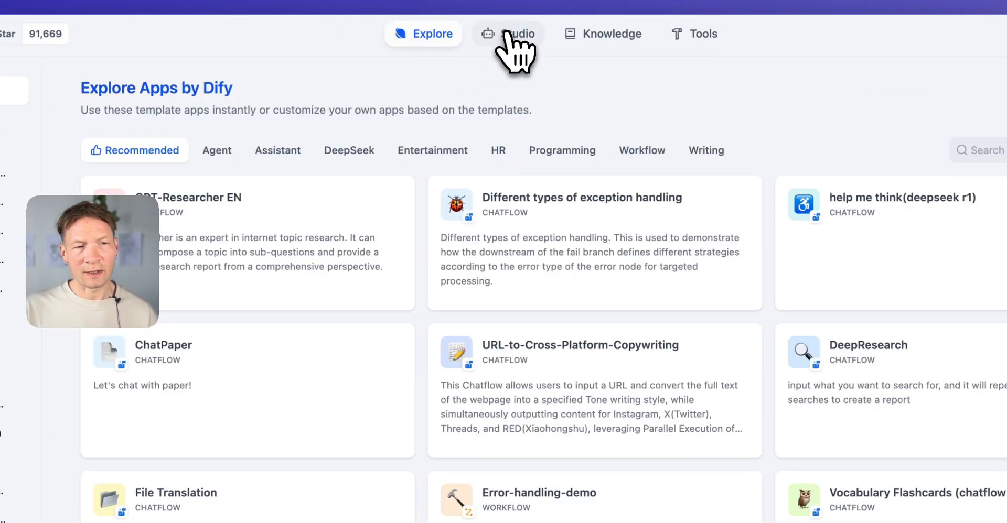
left_click(506, 35)
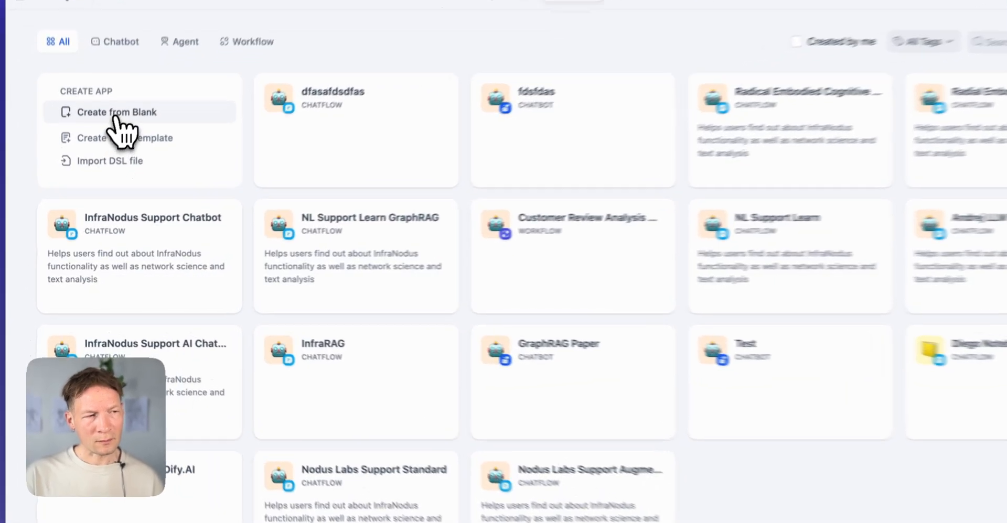
- Create a blank Chatflow app named dasf
left_click(110, 135)
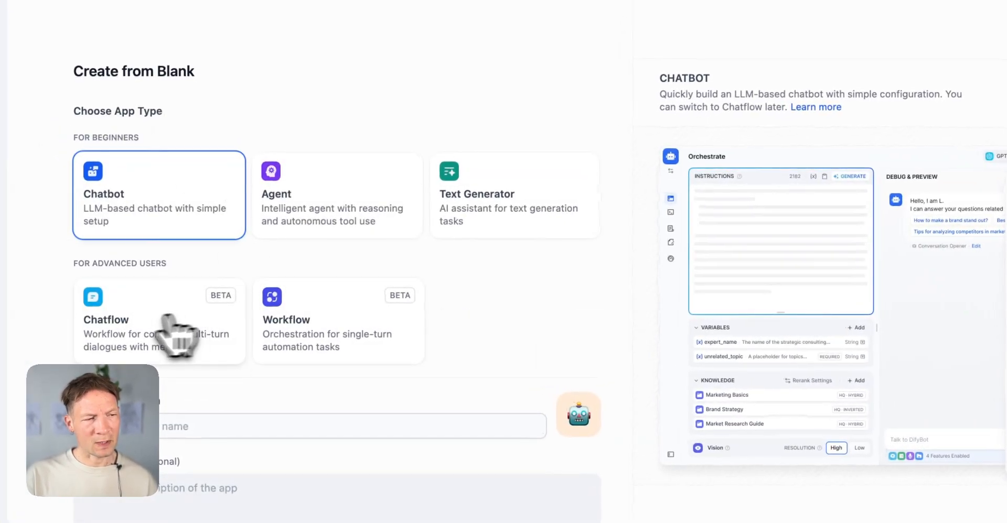
left_click(136, 331)
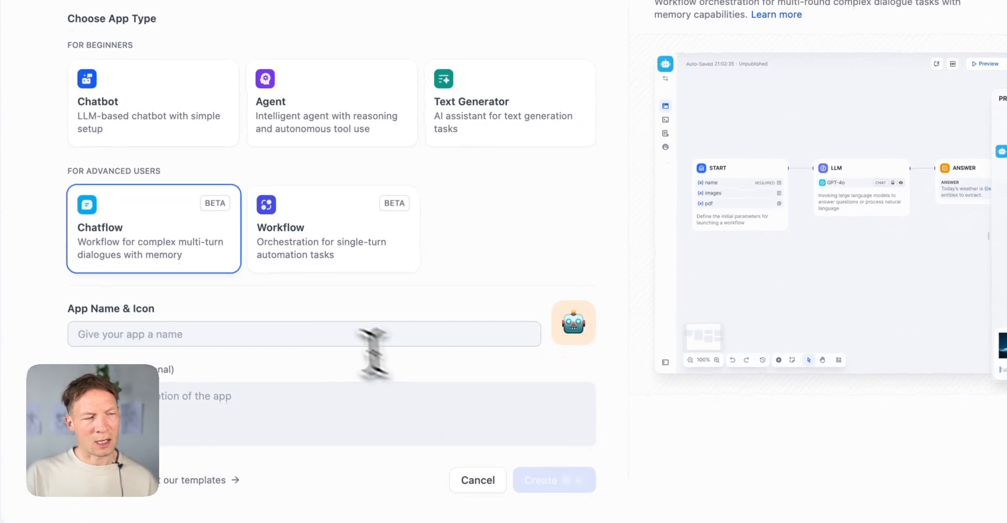
left_click(296, 356)
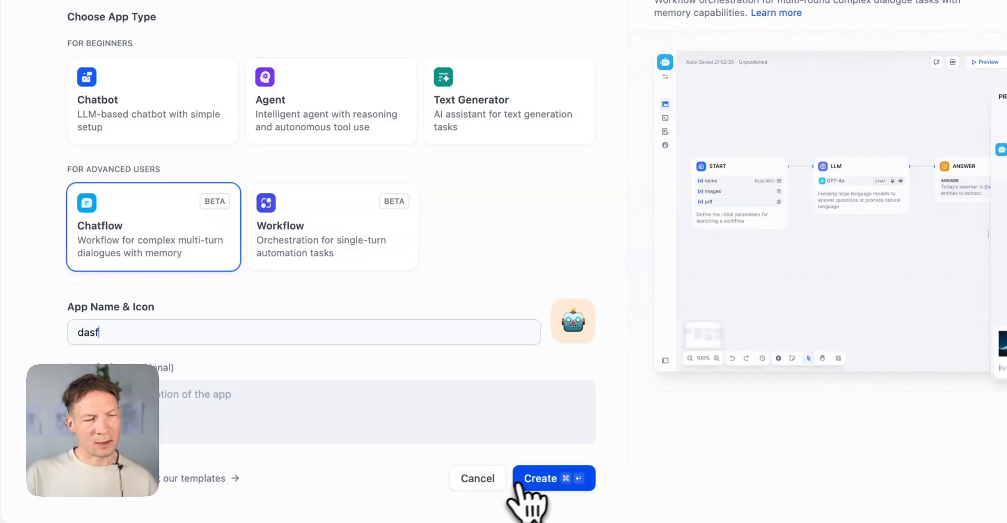
left_click(548, 479)
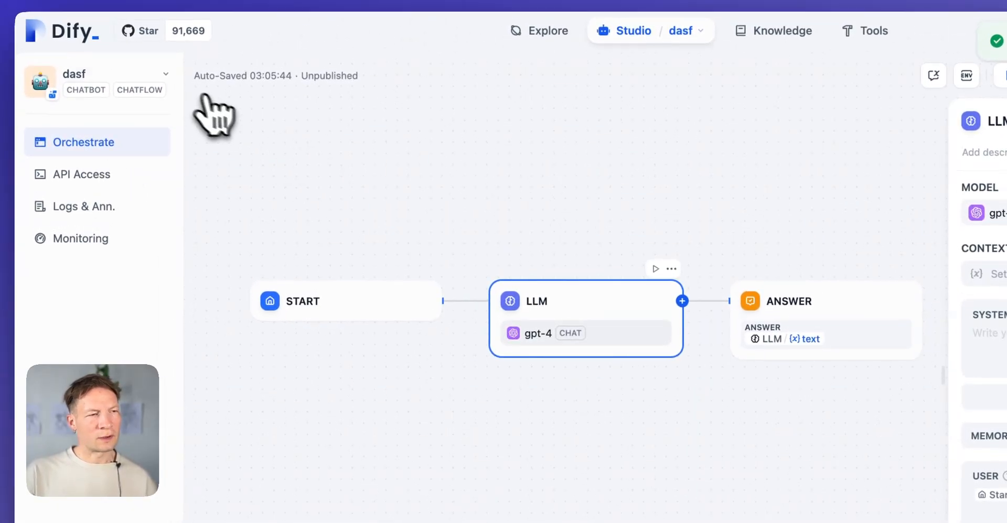
- View the dasf app's management options, including DSL export and import, and return to the Studio app list
left_click(156, 68)
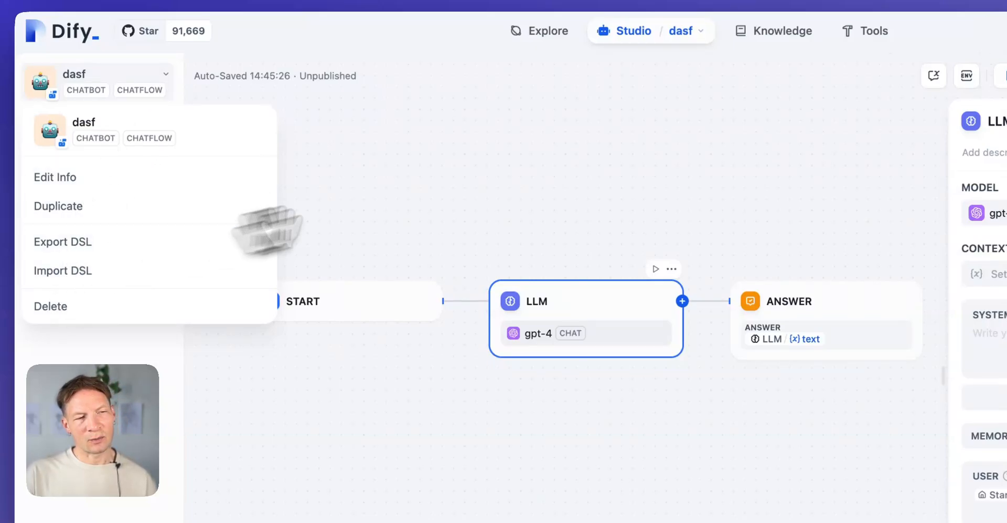
left_click(534, 167)
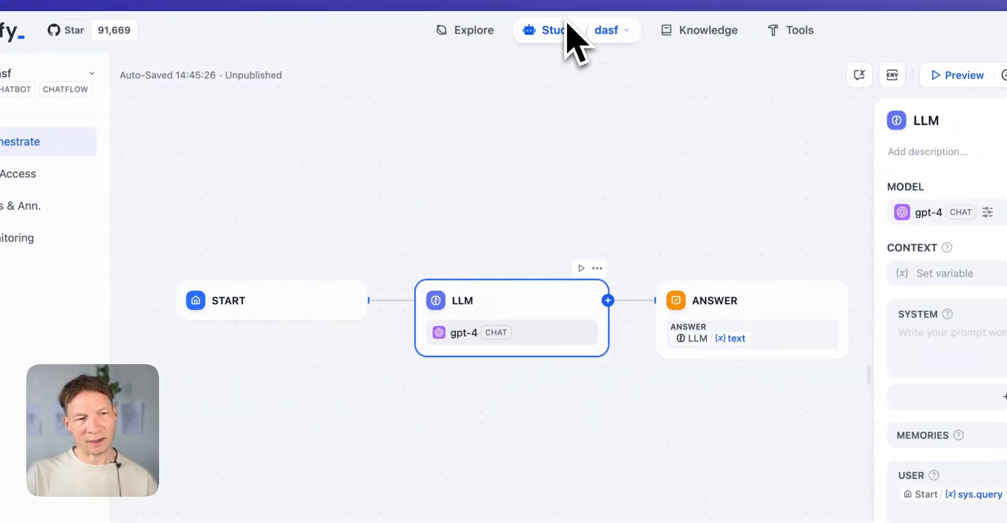
left_click(629, 30)
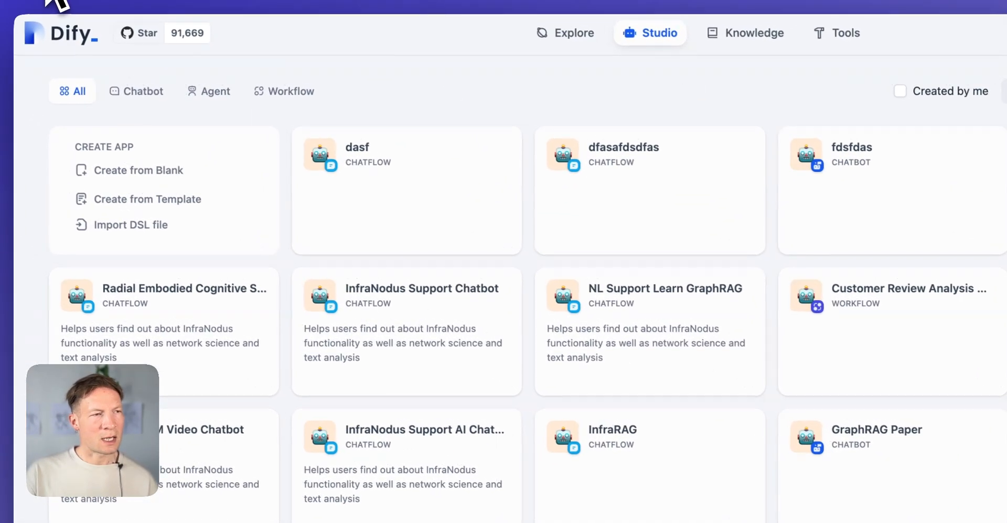
- Go back to the NL Support Learn GraphRAG chatflow and examine its node chain from Start onward
left_click(28, 1)
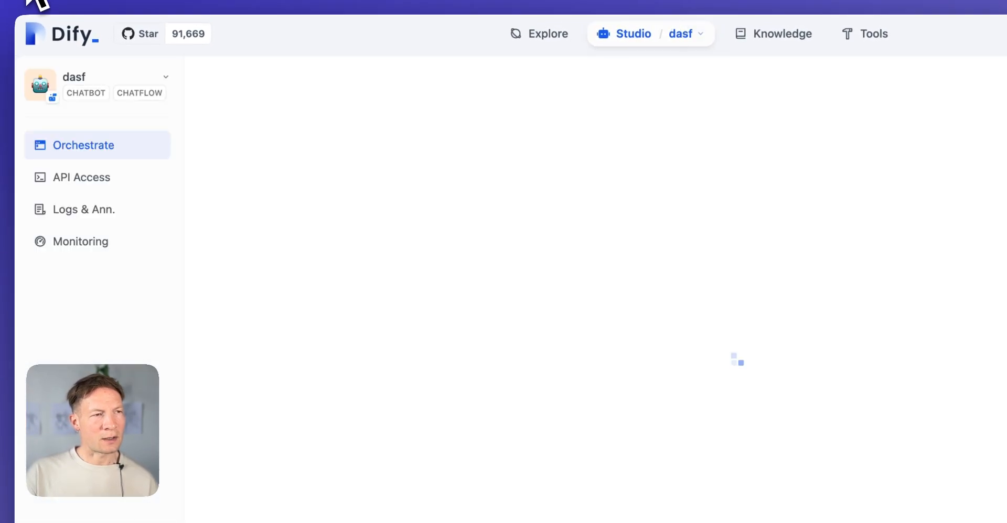
left_click(27, 1)
left_click(27, 1)
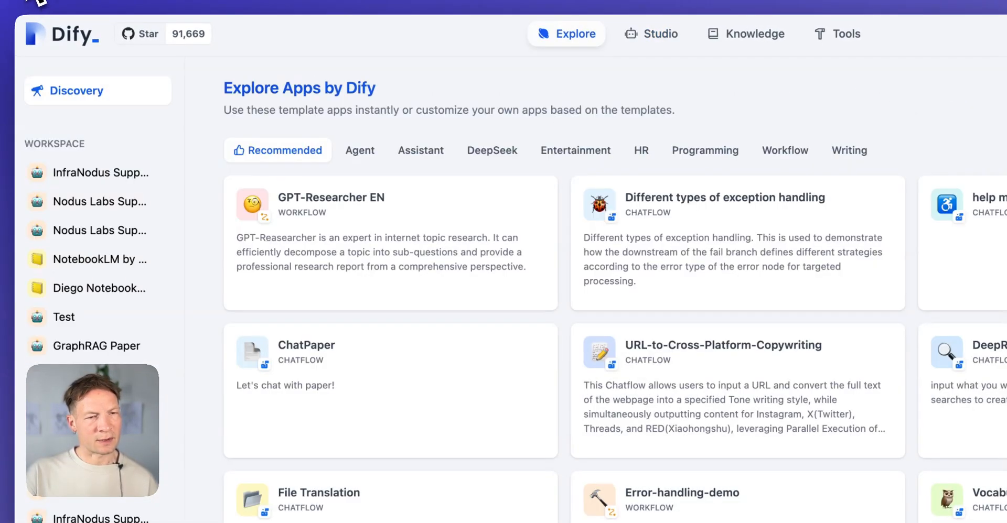
left_click(32, 1)
left_click_drag(385, 124, 621, 104)
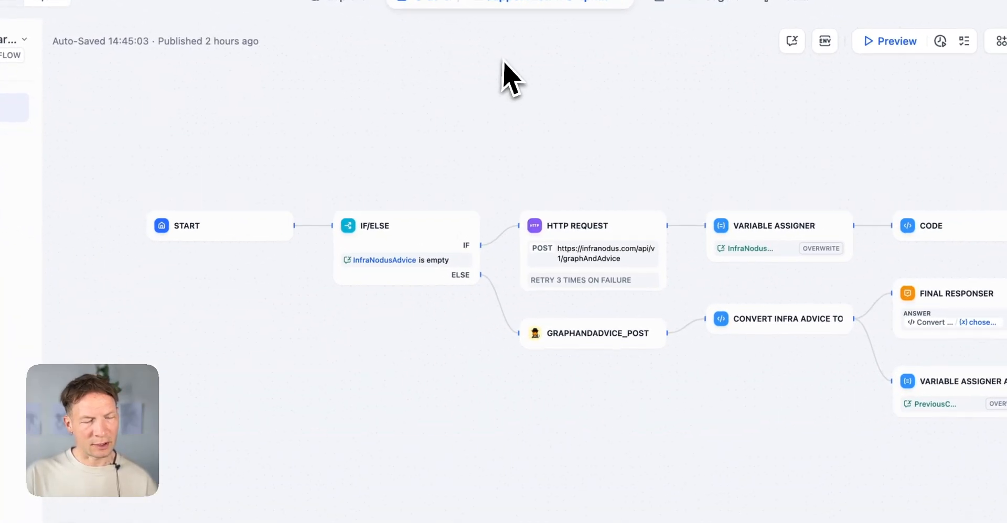
left_click_drag(564, 199, 639, 183)
left_click_drag(495, 145, 491, 144)
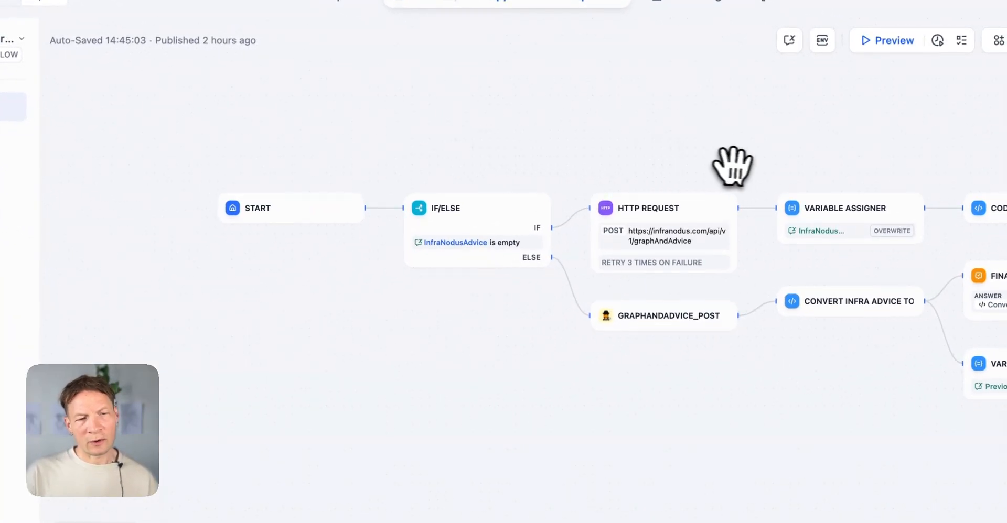
left_click_drag(733, 167, 532, 179)
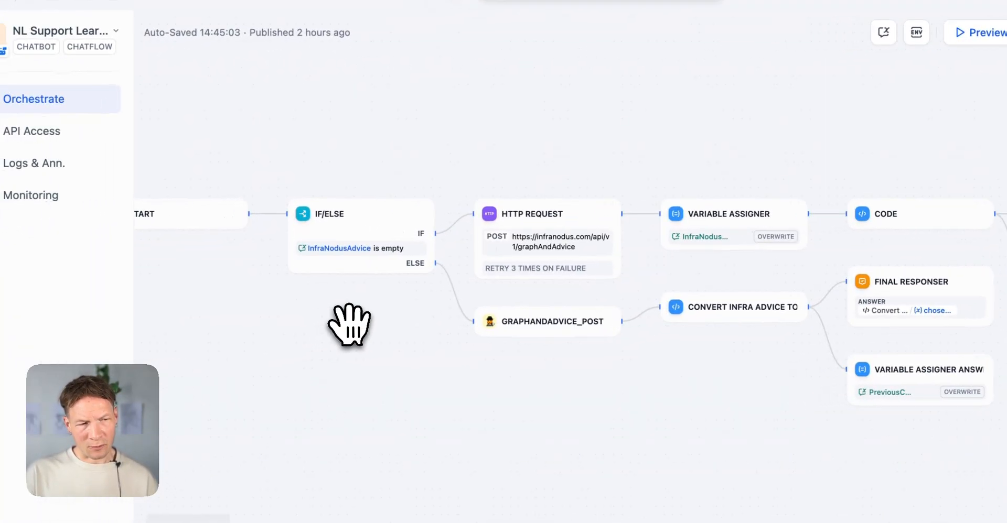
scroll(239, 344, "up", 2)
left_click_drag(159, 401, 386, 397)
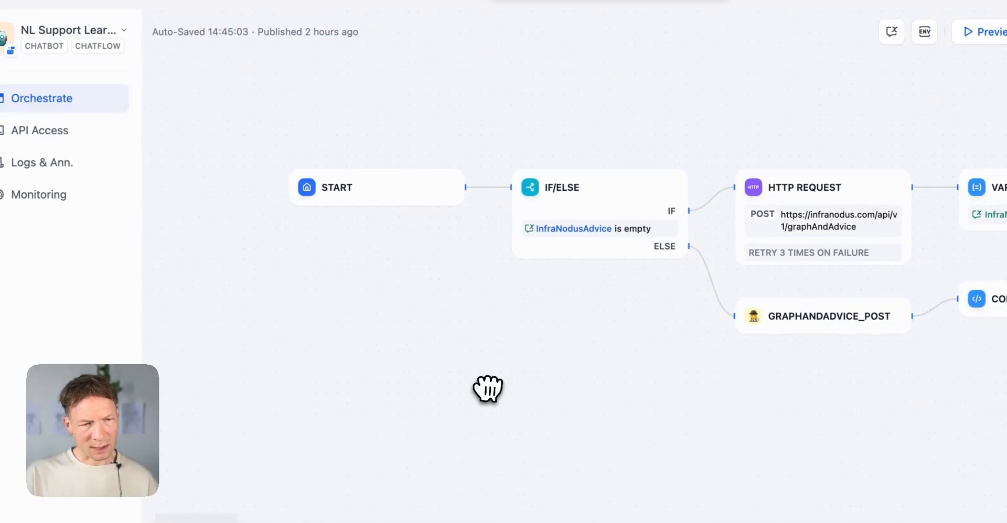
- Review the Start node's input fields and the Conversation Opener's message and opening question in the chatflow features
left_click(398, 202)
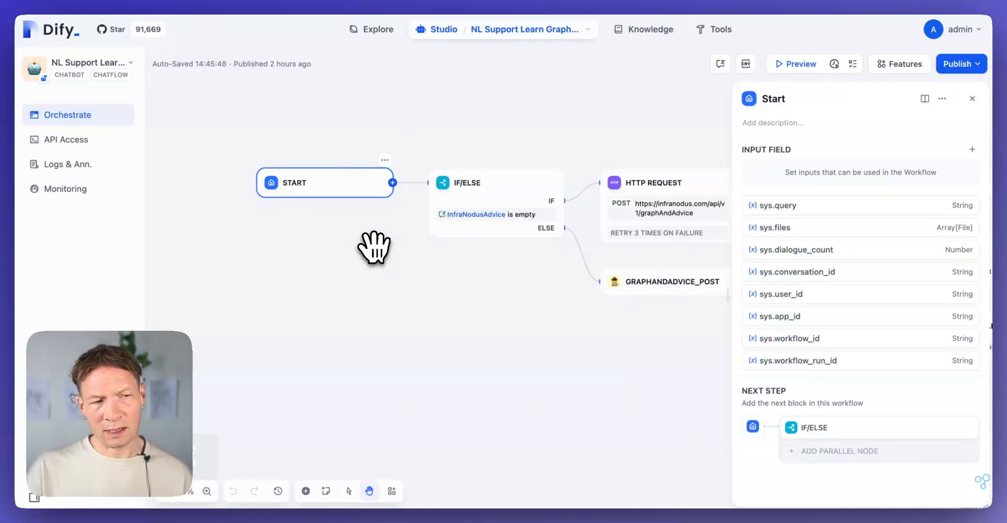
left_click_drag(390, 241, 334, 252)
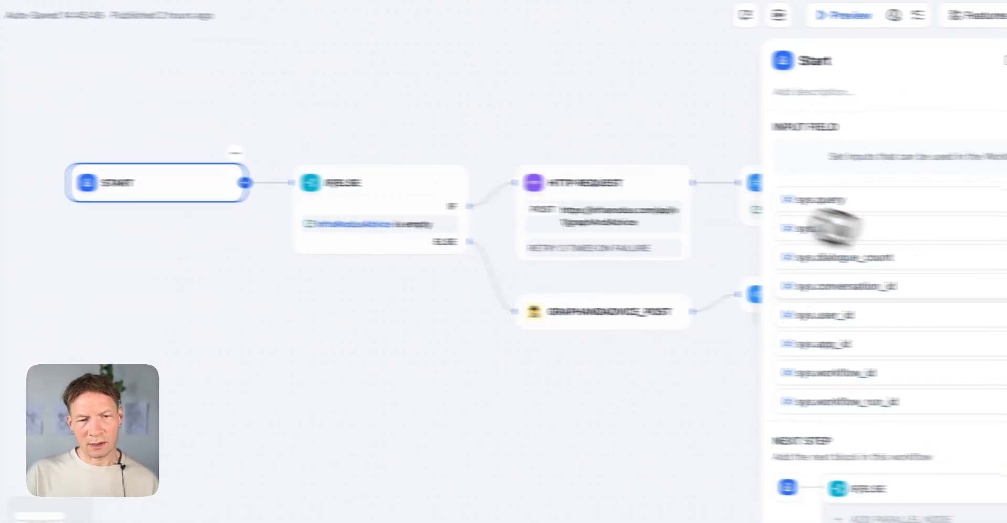
left_click(882, 68)
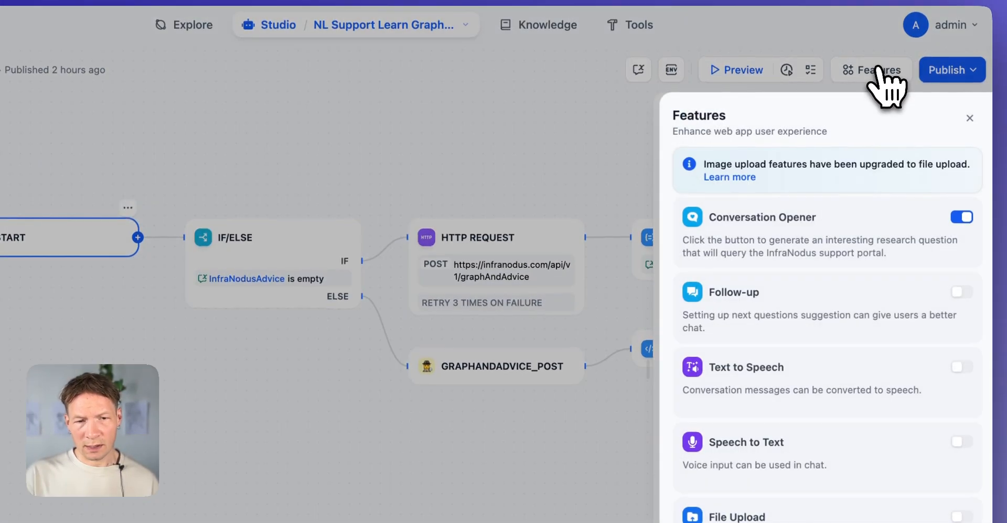
mouse_move(936, 228)
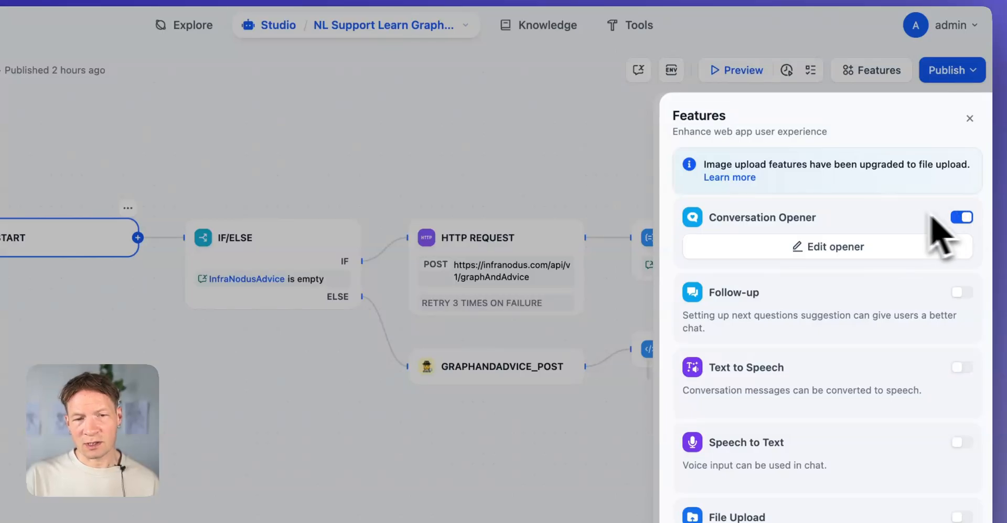
left_click(809, 254)
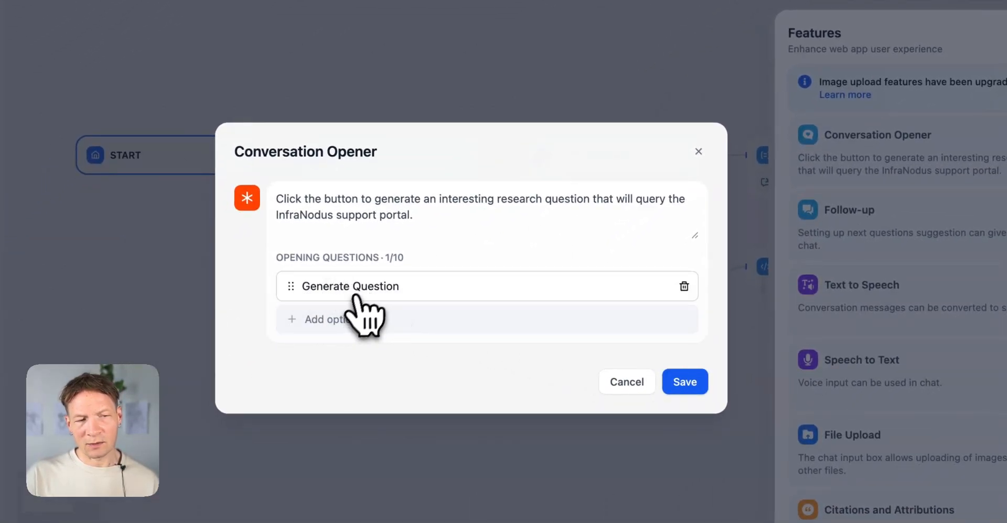
left_click(622, 377)
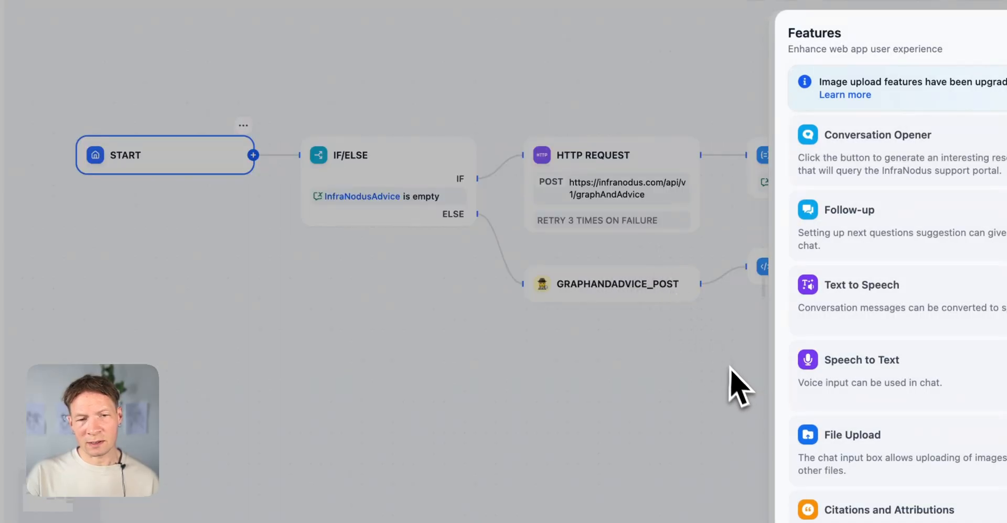
left_click(740, 388)
- Show the chat preview and open the IF/ELSE node to read its condition and branches
left_click(776, 68)
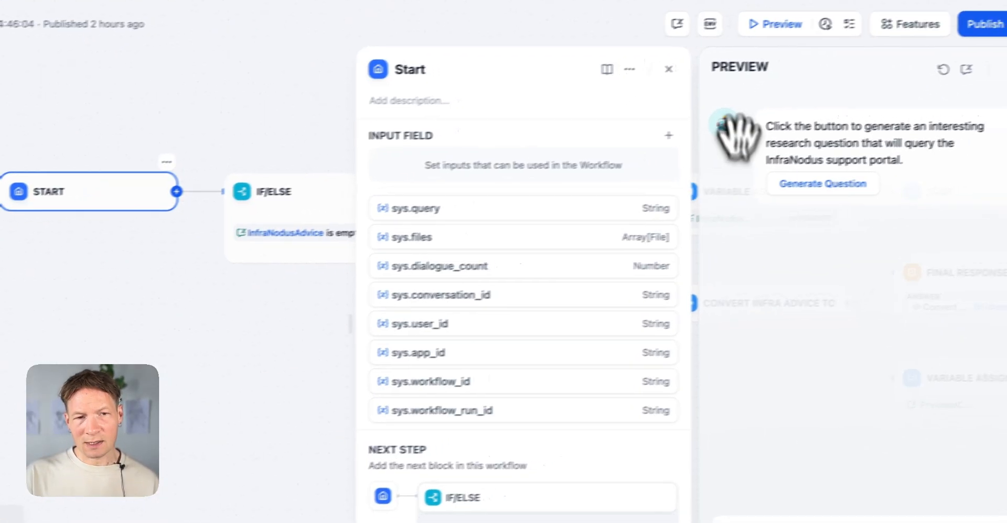
left_click(633, 75)
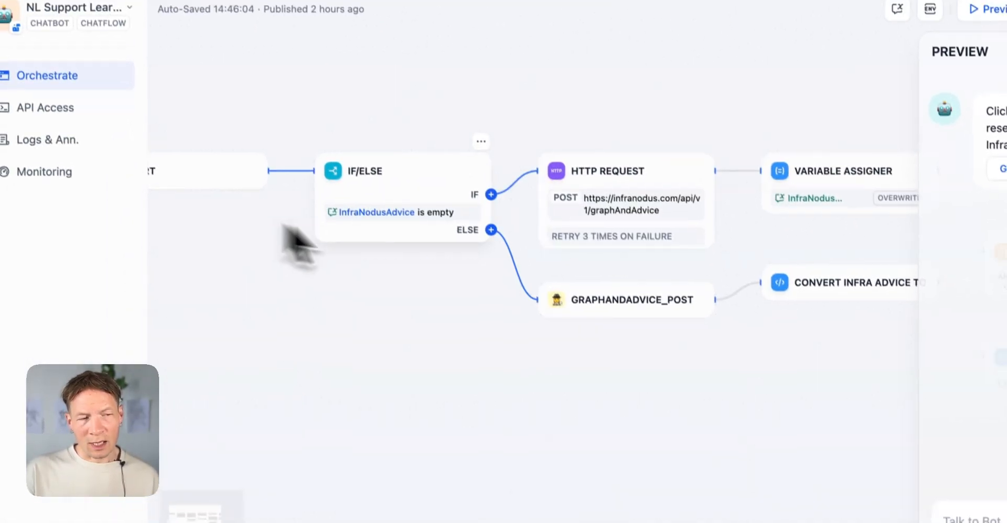
left_click(415, 185)
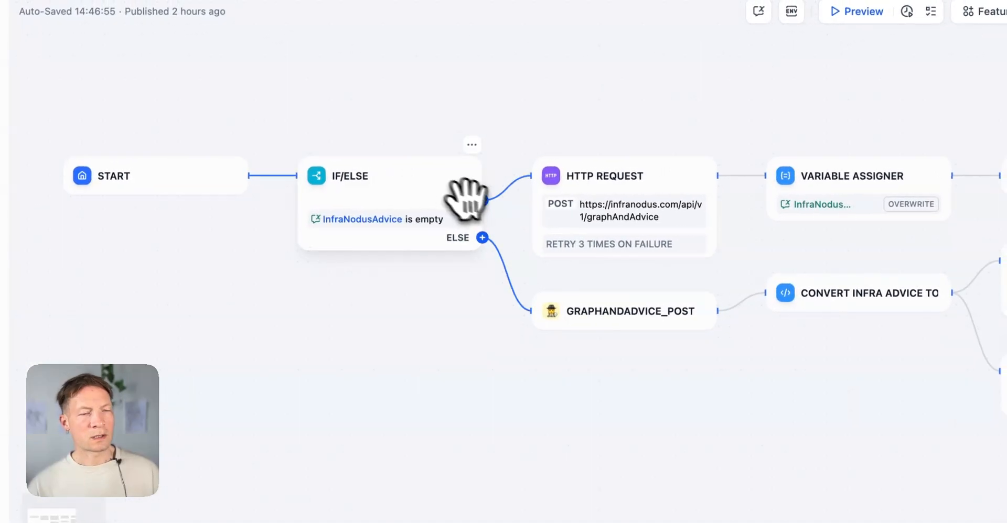
left_click(409, 188)
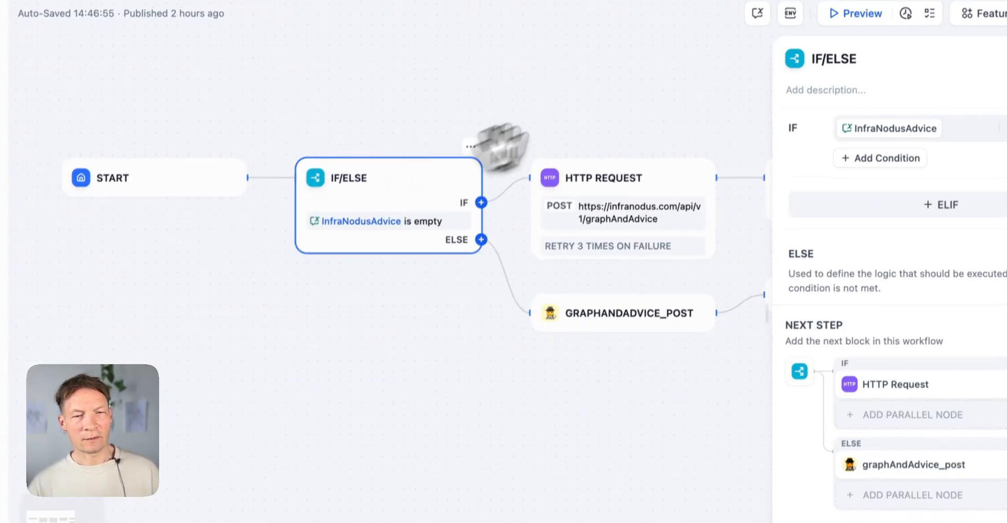
left_click_drag(627, 98, 552, 105)
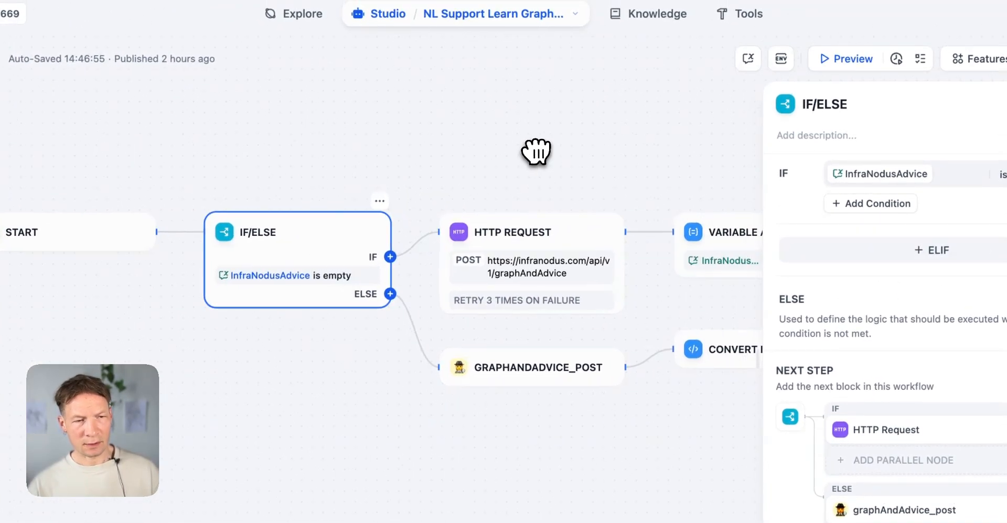
- Open the HTTP Request node and examine its graphAndAdvice endpoint URL, parameters and body
left_click(516, 234)
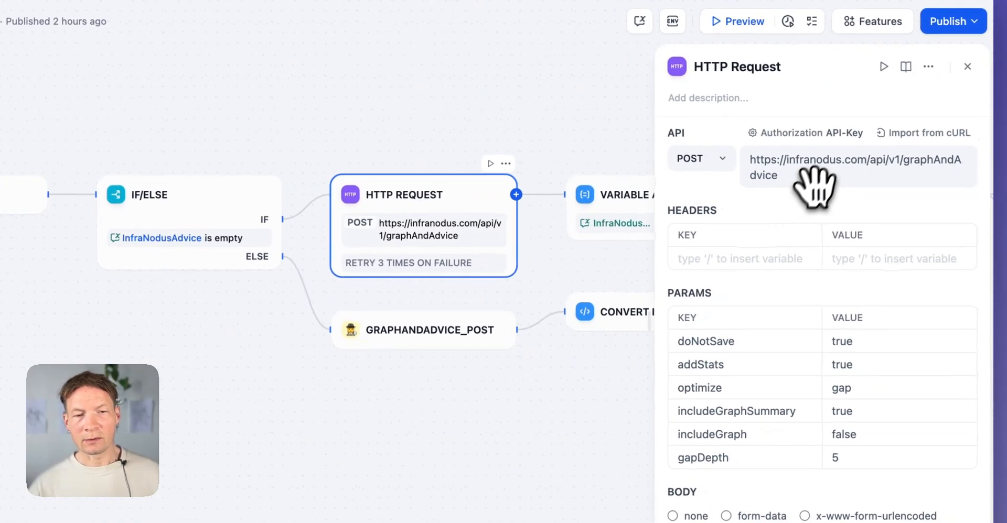
left_click(790, 170)
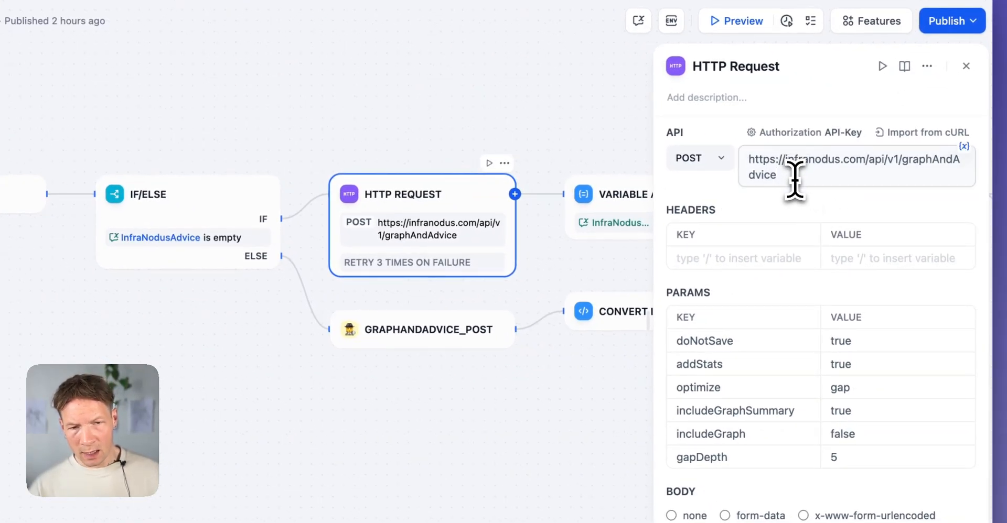
left_click_drag(795, 180, 736, 153)
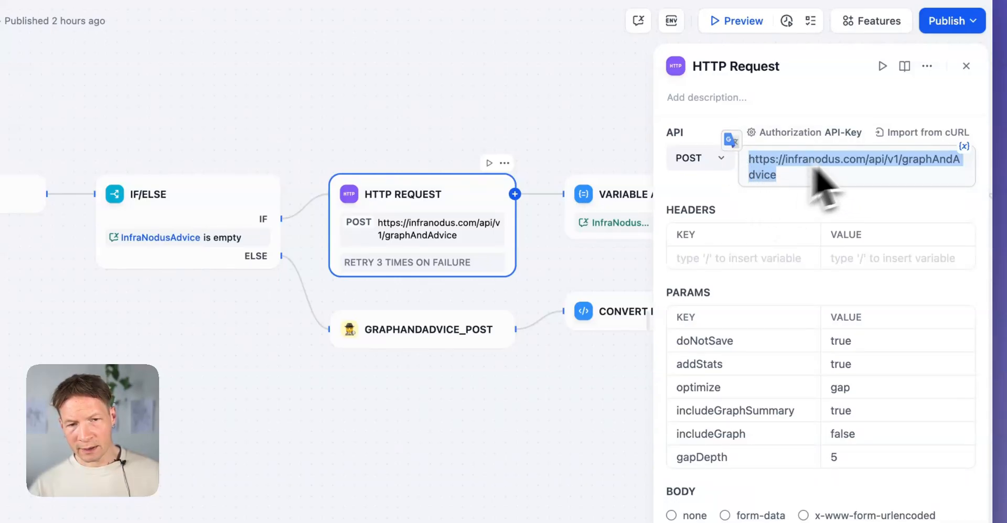
left_click(853, 176)
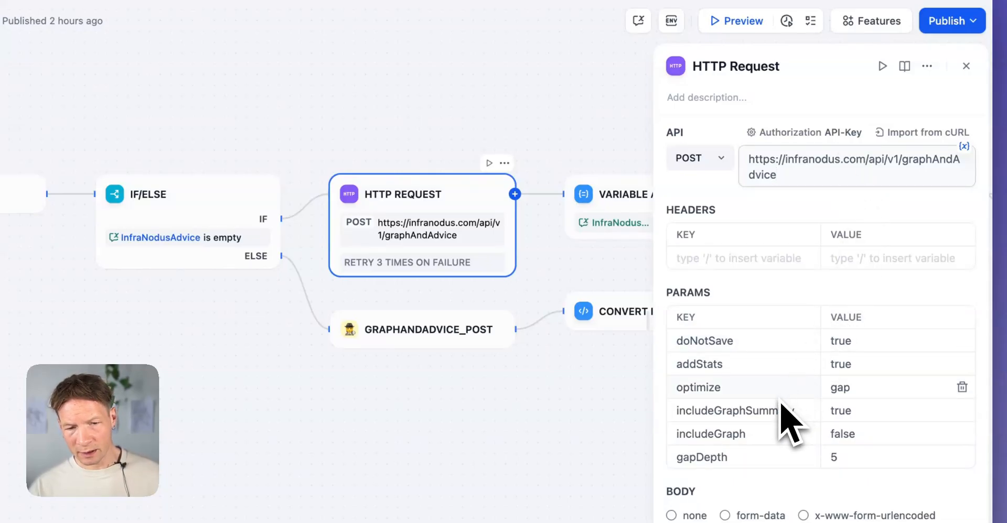
scroll(789, 428, "down", 2)
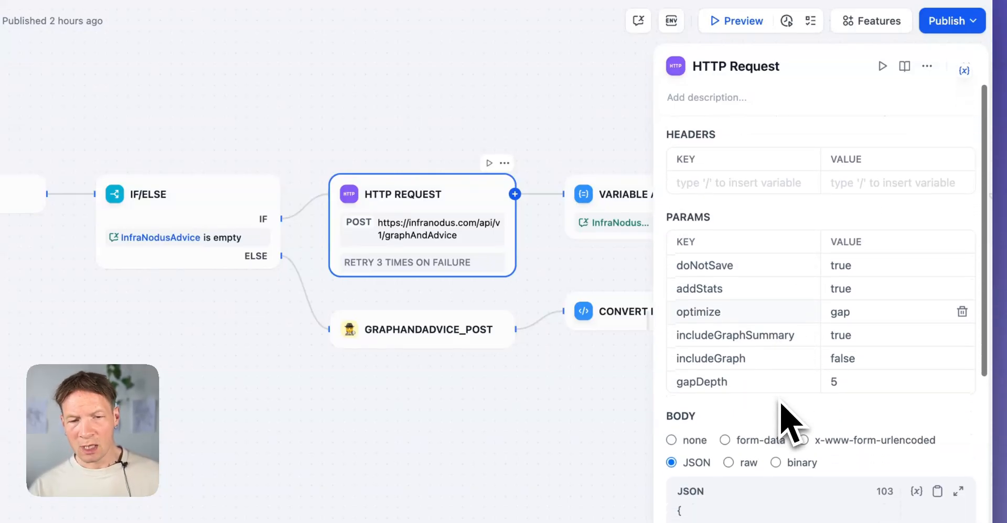
- Clear the gapDepth key and its value from the HTTP Request parameters and review the remaining parameter values
left_click(845, 382)
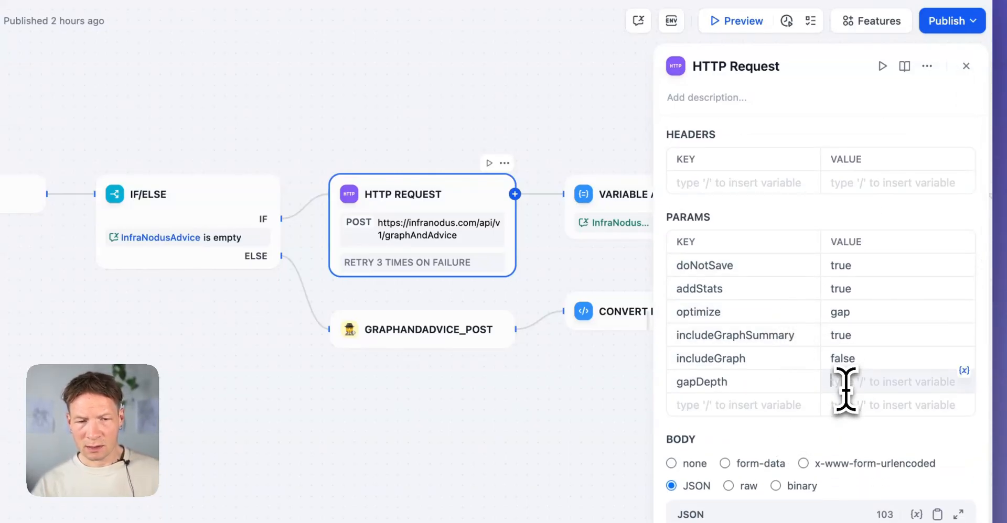
left_click(734, 381)
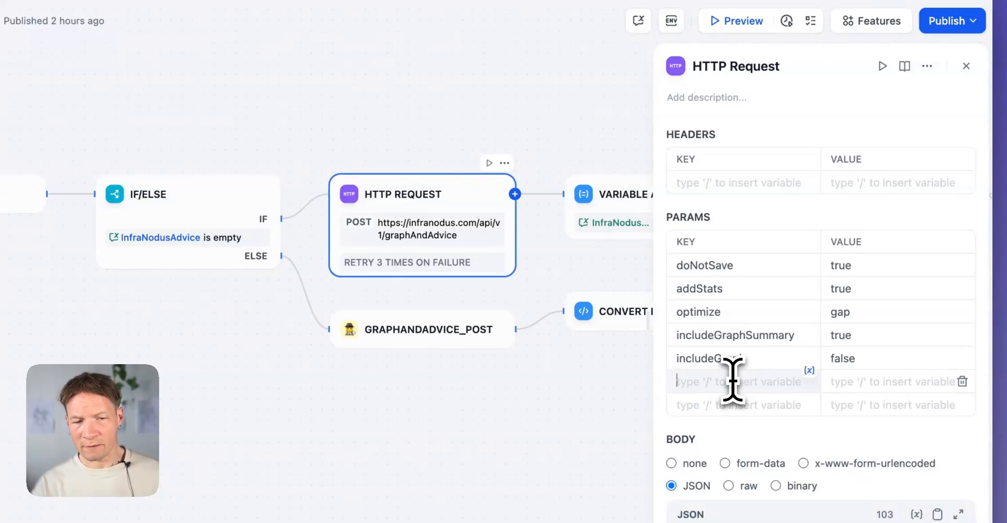
left_click(606, 426)
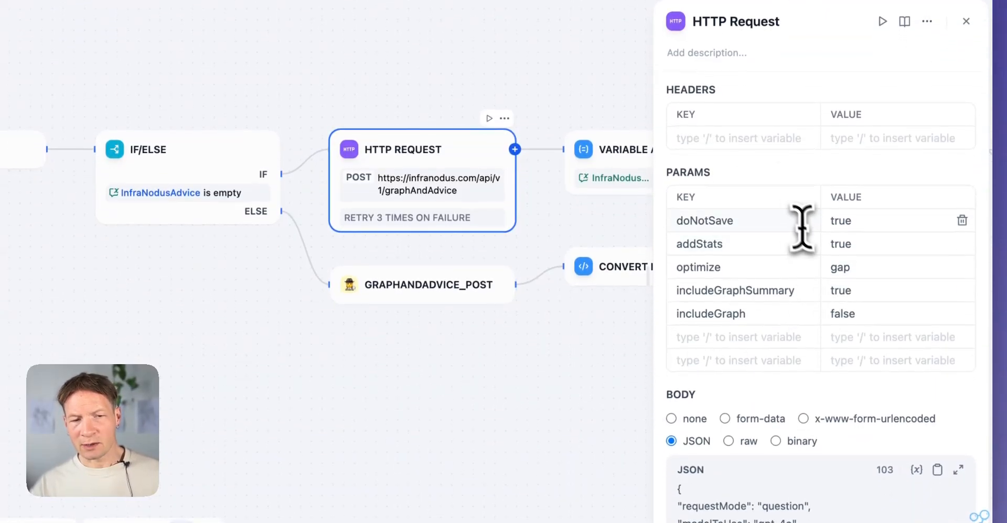
left_click(859, 224)
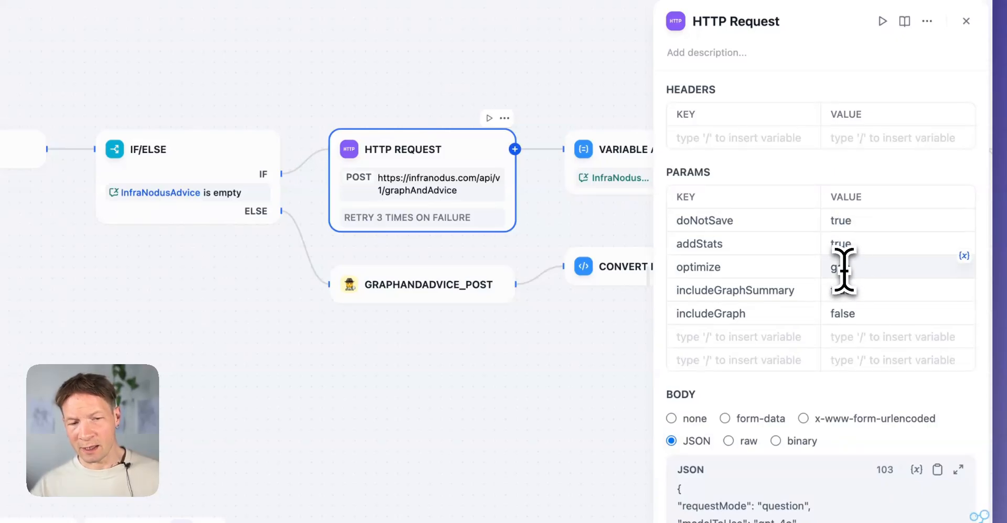
left_click(848, 309)
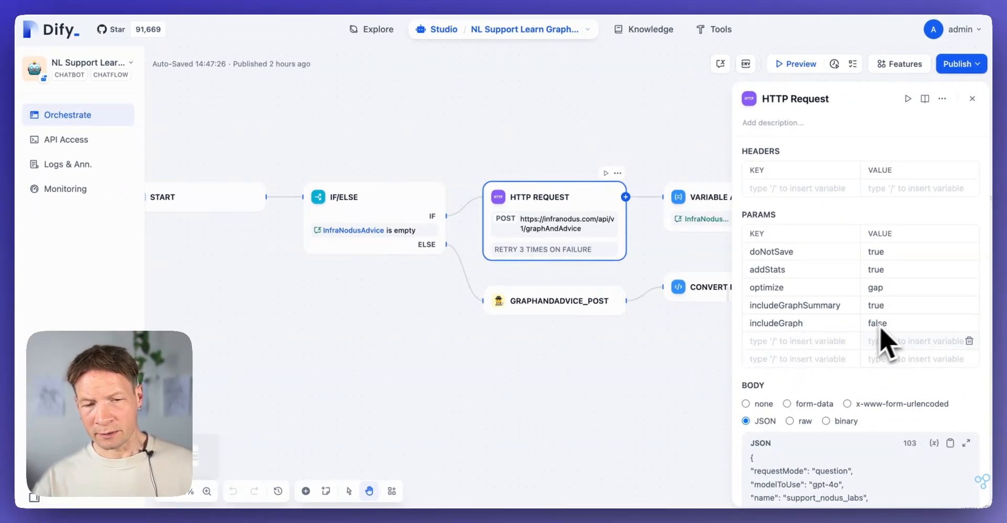
- Replace the graph name in the HTTP Request's JSON body with infranodus_support_portal
scroll(872, 412, "down", 3)
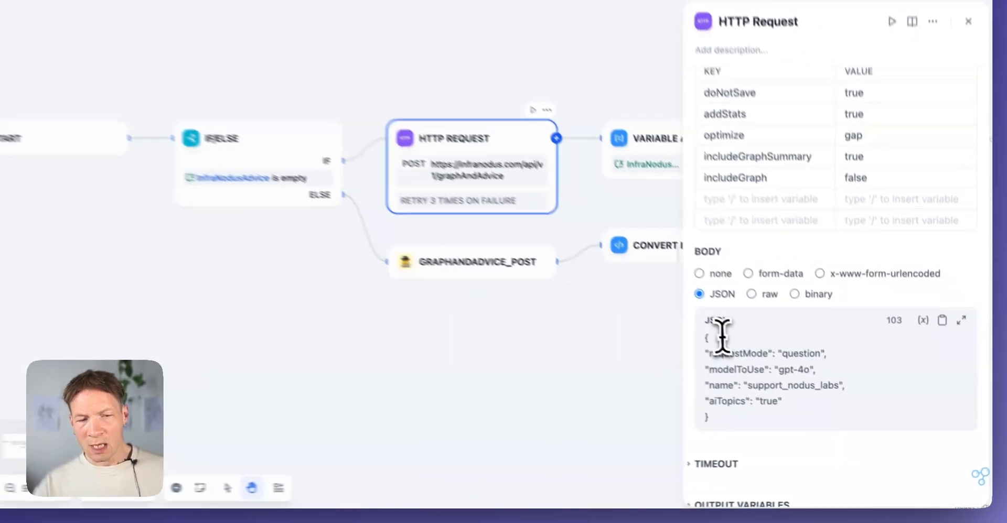
left_click(765, 366)
left_click(787, 417)
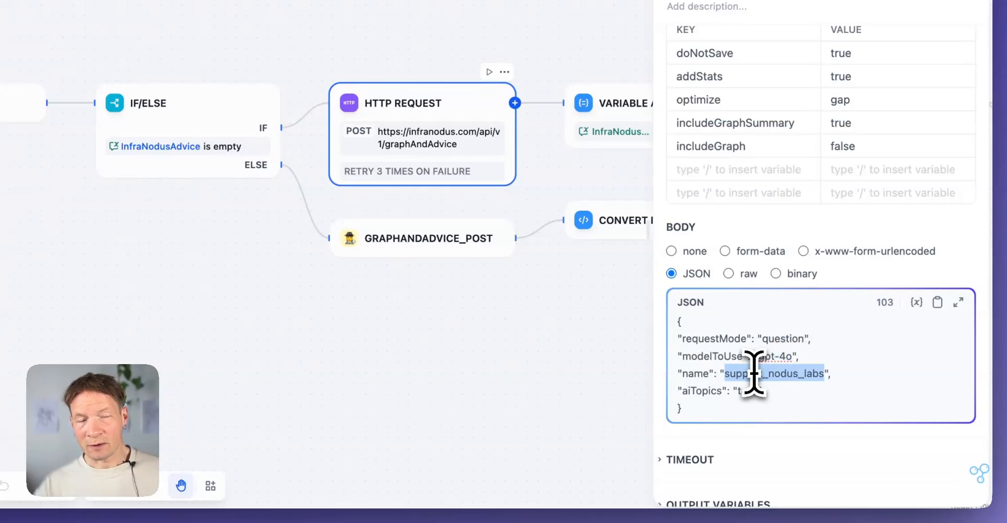
type("infranodus_support_portal")
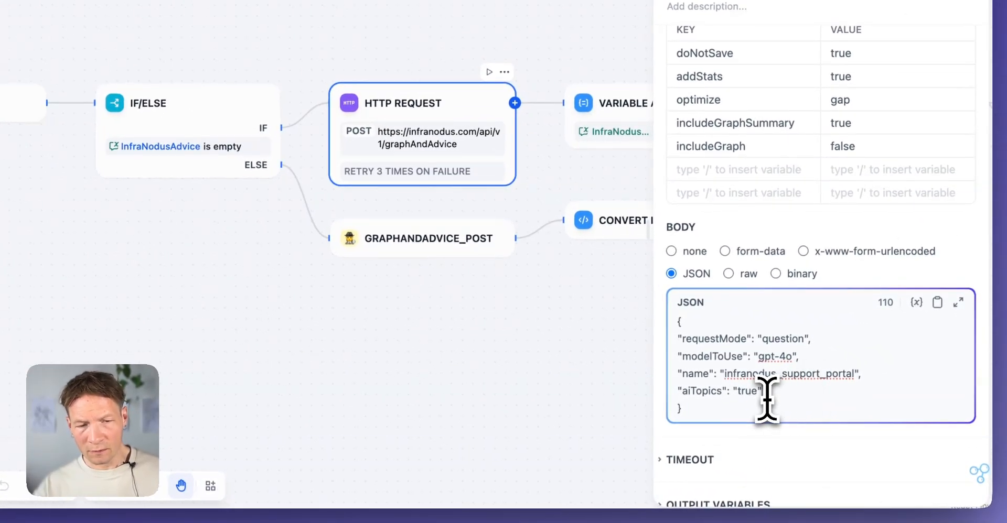
- Review the HTTP Request's retry and next-step settings, and open the Variable Assigner to see which variable stores the response
scroll(804, 425, "down", 5)
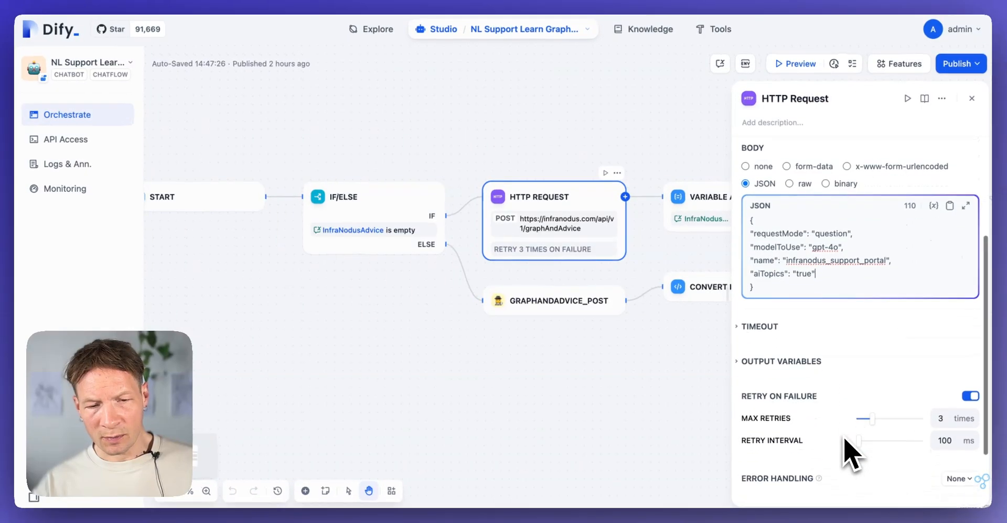
scroll(845, 443, "down", 5)
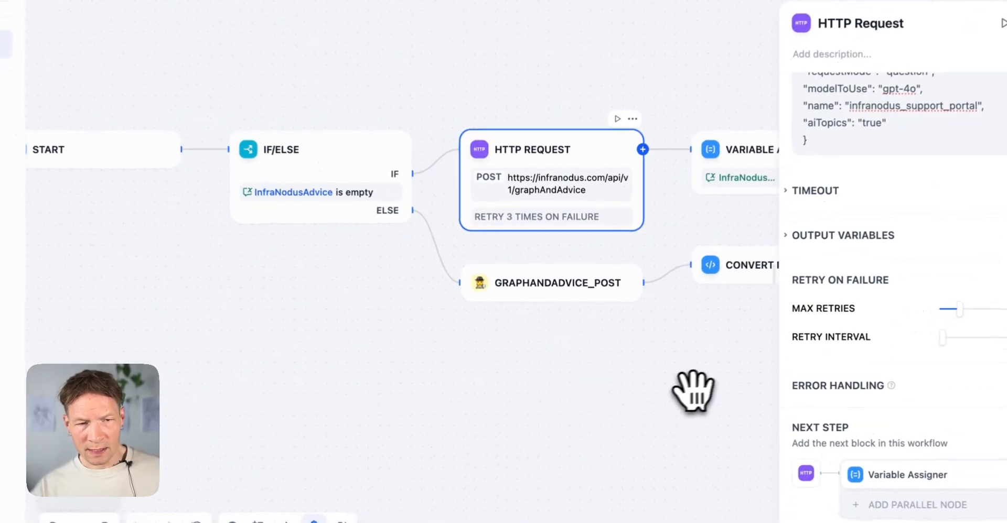
left_click_drag(692, 391, 461, 400)
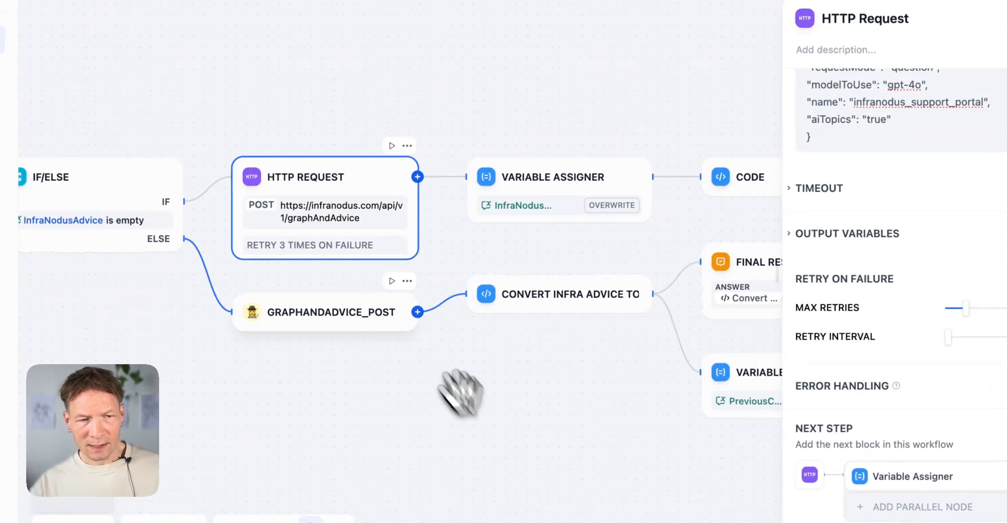
left_click(566, 186)
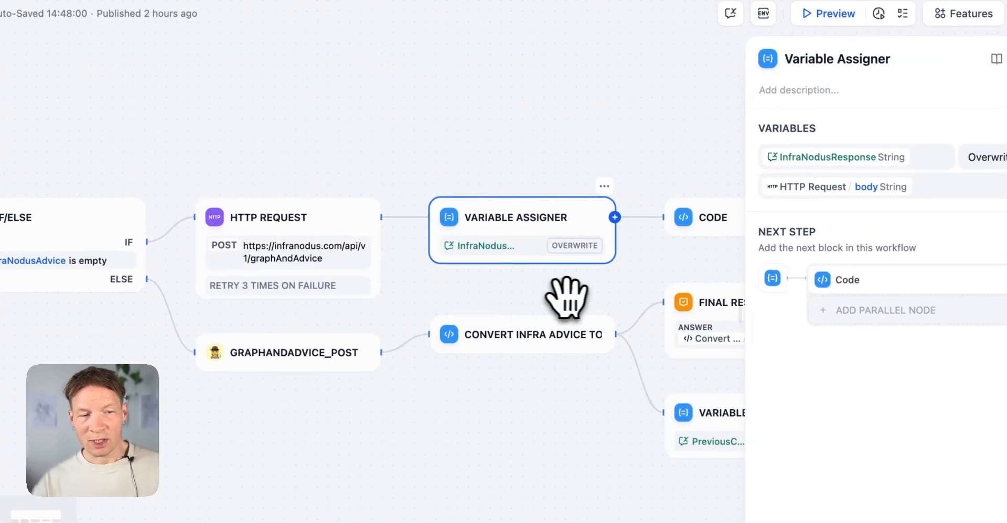
left_click_drag(577, 297, 382, 299)
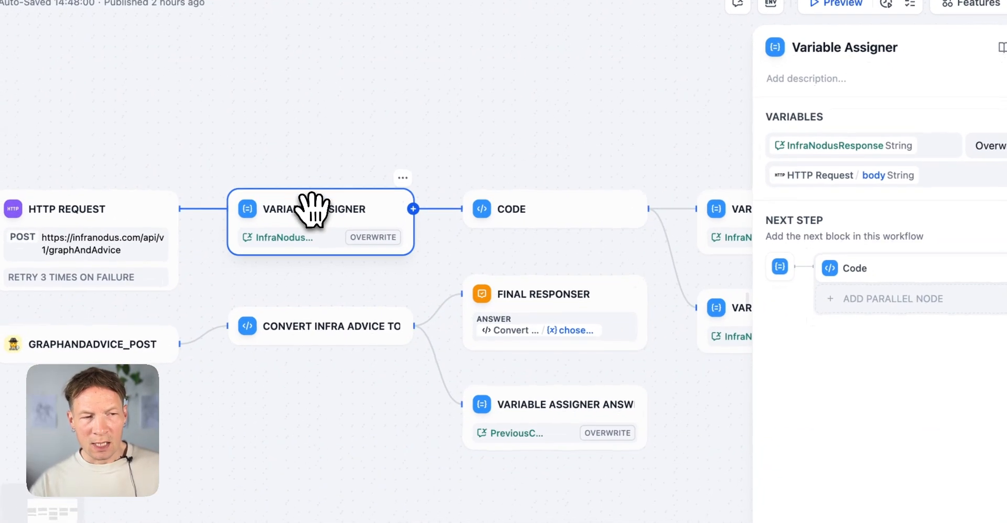
left_click_drag(540, 252, 353, 247)
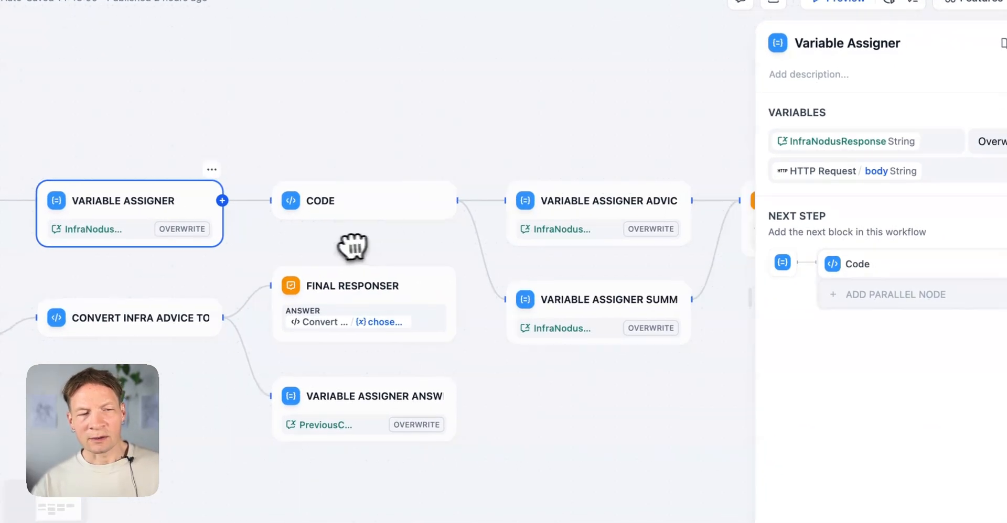
- Examine the Code node's response-parsing script and the AI Response Generated node's answer variable
left_click(362, 204)
left_click_drag(603, 251, 438, 215)
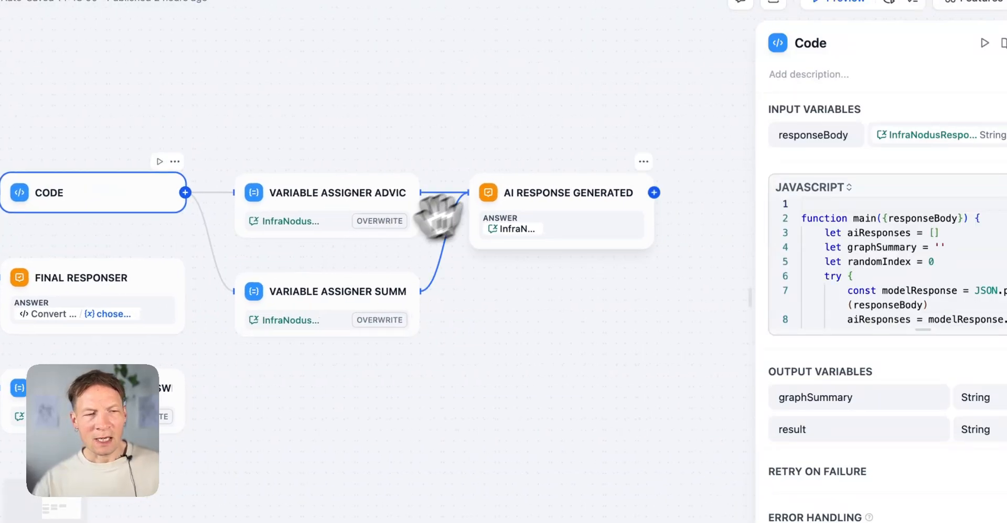
left_click(536, 204)
left_click_drag(370, 401, 665, 335)
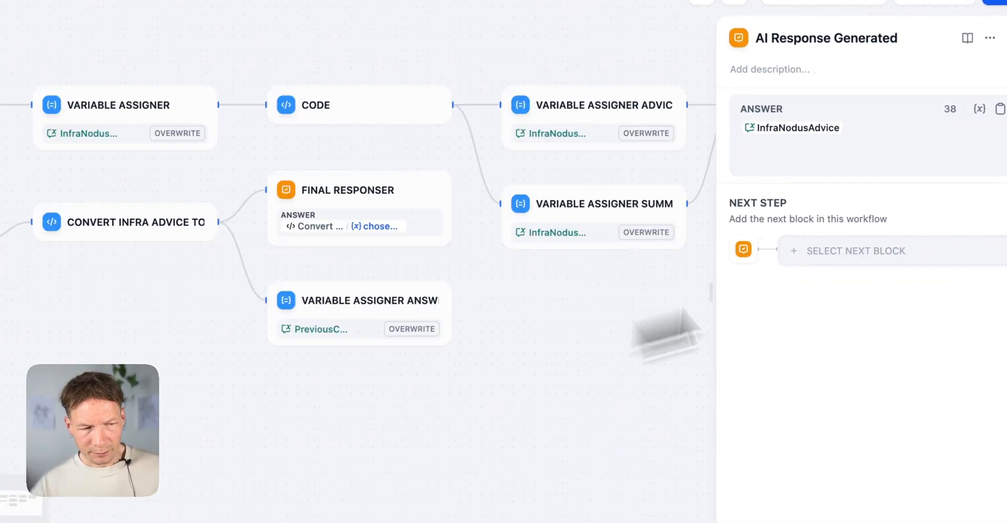
left_click_drag(432, 408, 513, 389)
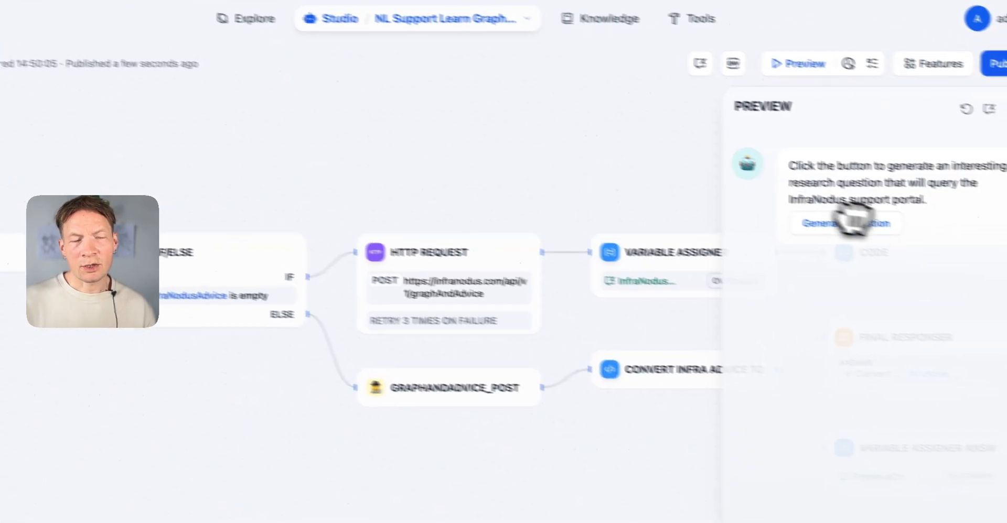
- Open the chatflow preview and run Generate Question to get a research question from the support portal graph
left_click(789, 64)
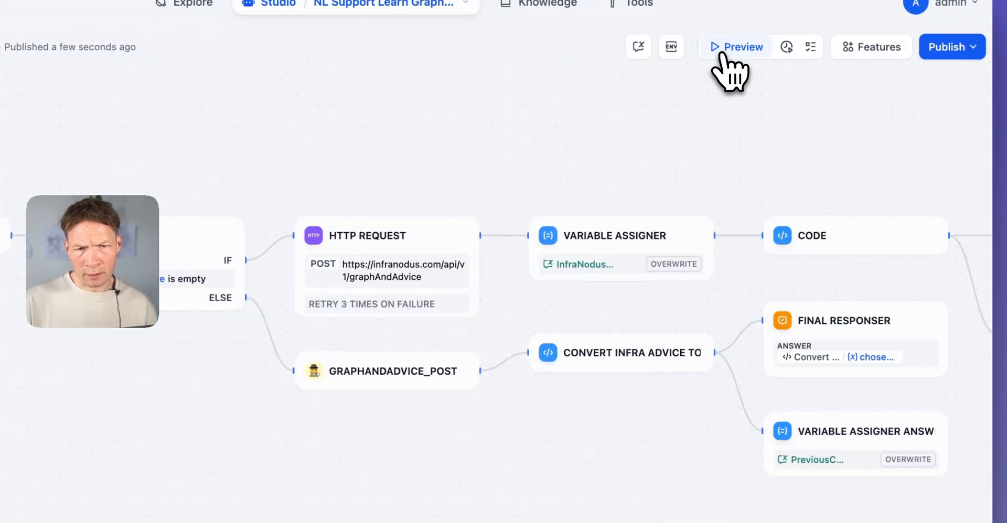
left_click(723, 52)
left_click(764, 206)
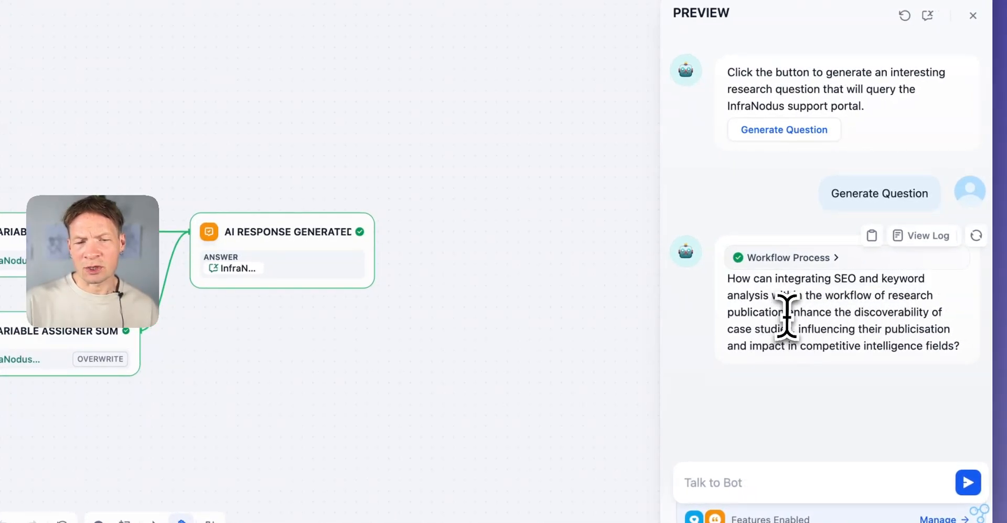
- Read through the generated question on SEO, keyword analysis and the discoverability of case studies
left_click_drag(788, 315, 916, 327)
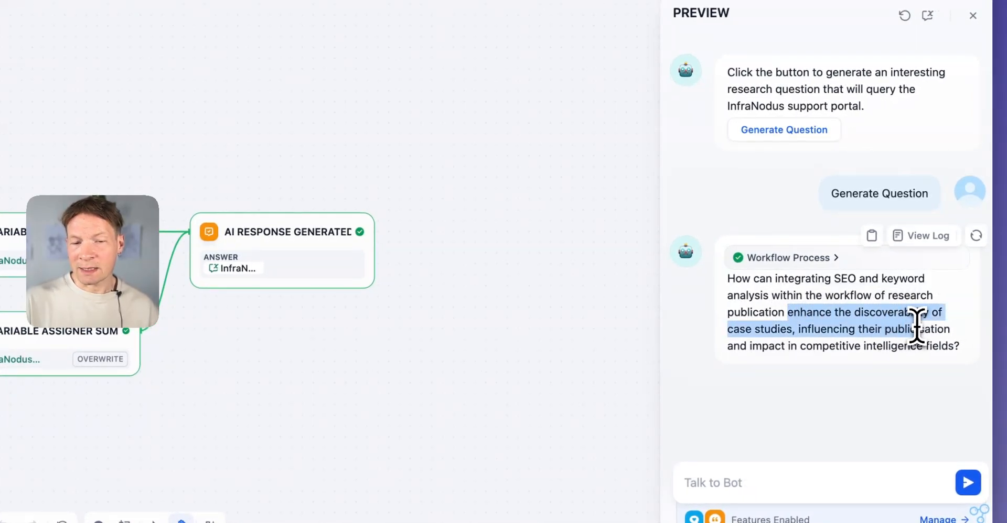
left_click(892, 343)
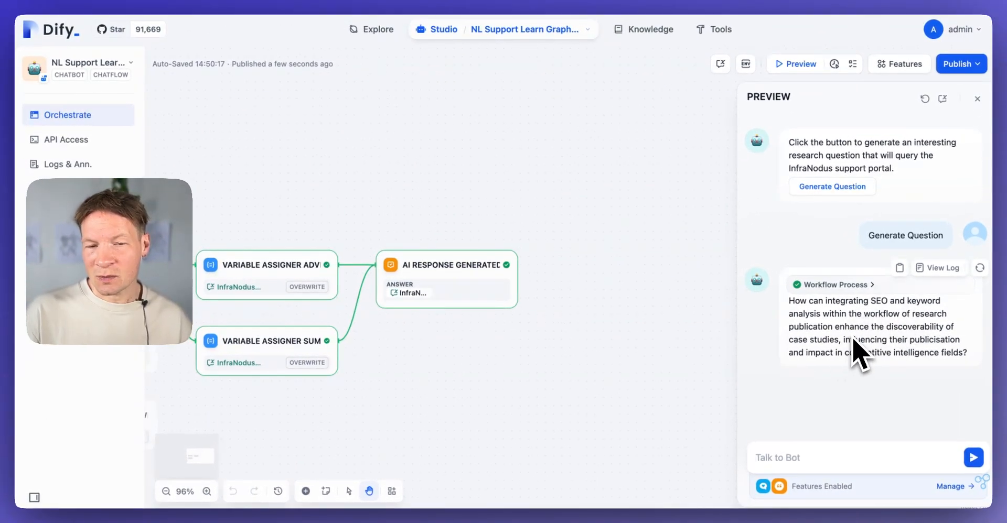
left_click_drag(835, 326, 974, 348)
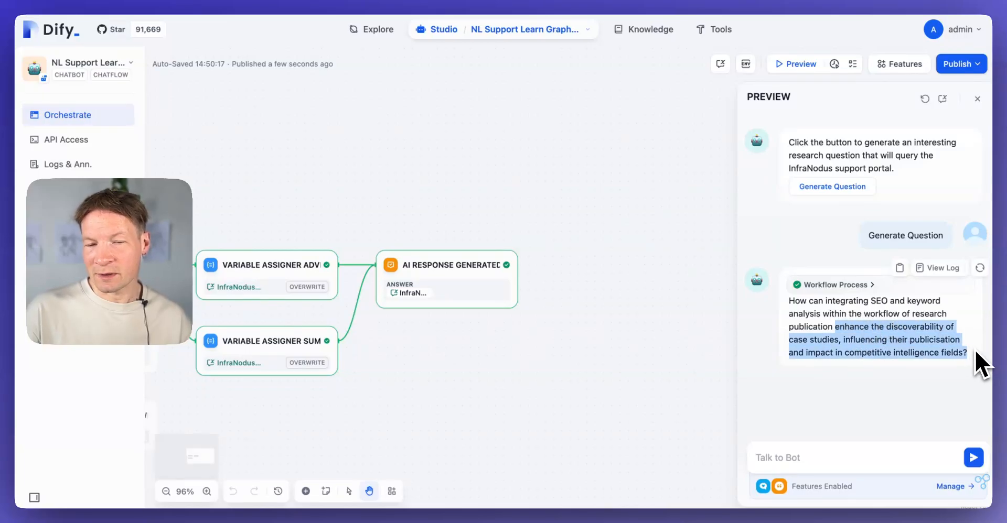
left_click(883, 388)
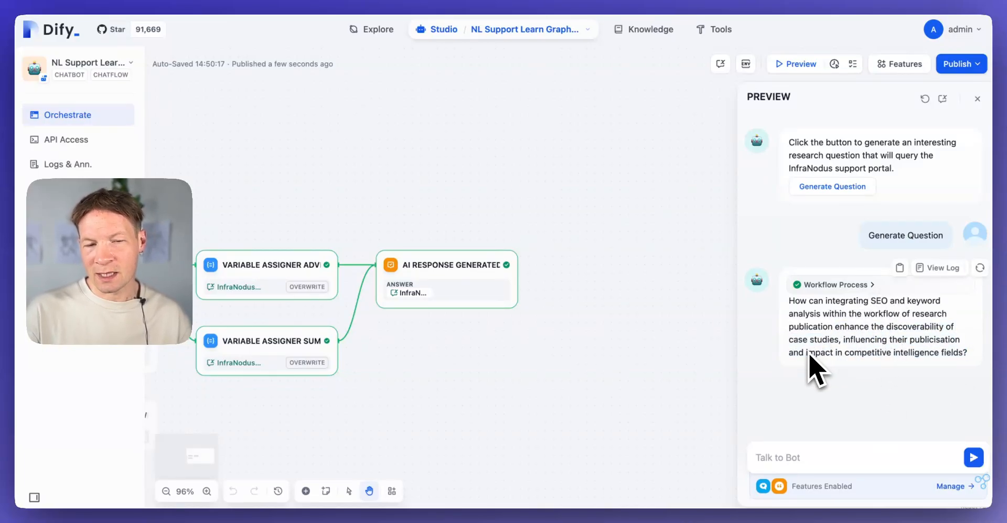
left_click_drag(607, 377, 640, 362)
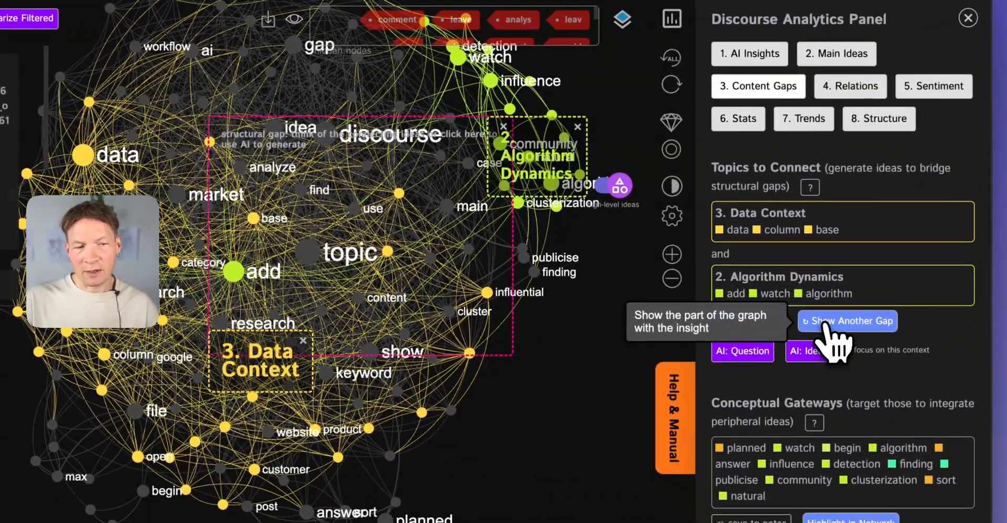
- Switch to the InfraNodus support portal graph and step through two more content gaps to see which topics they connect
left_click(828, 320)
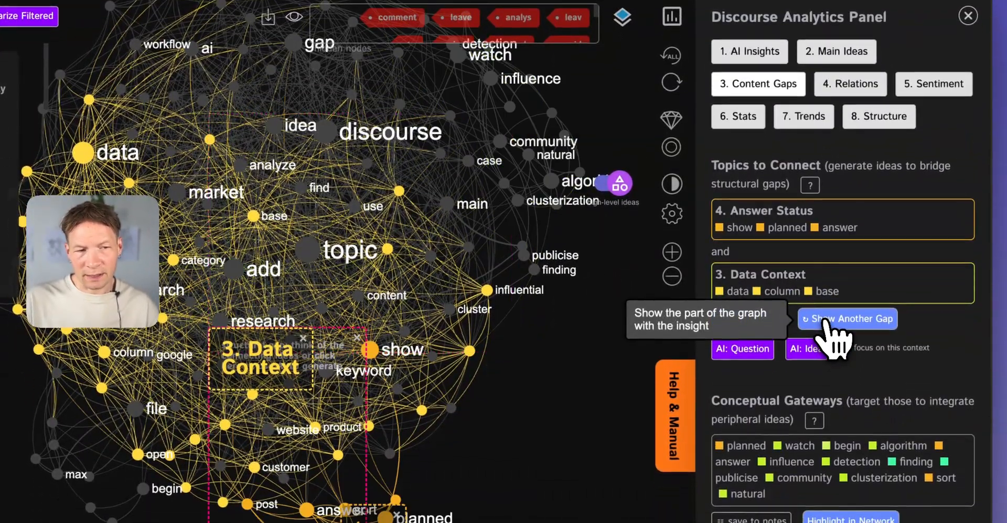
left_click(826, 322)
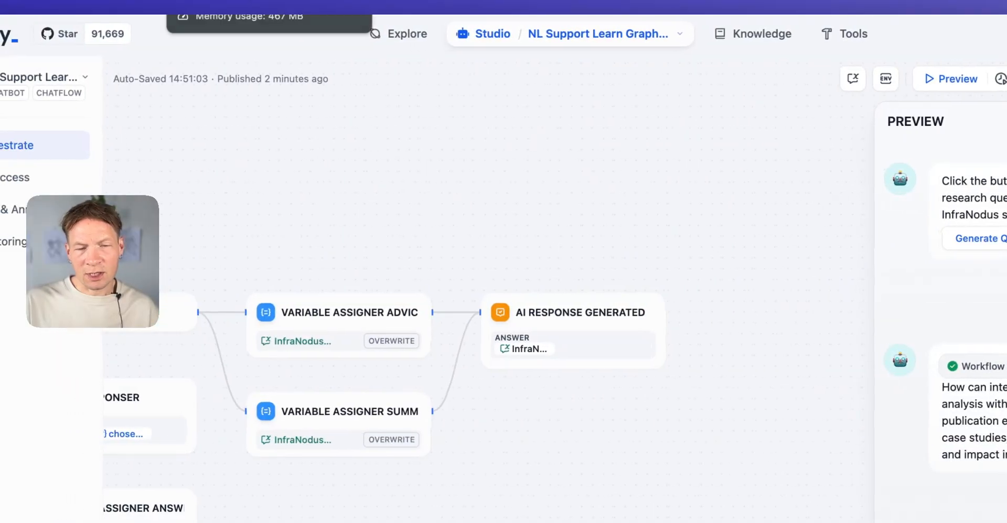
- Return to the Dify chatflow and enter the generated SEO and keyword analysis question as the chat message in the preview
left_click_drag(611, 508, 798, 447)
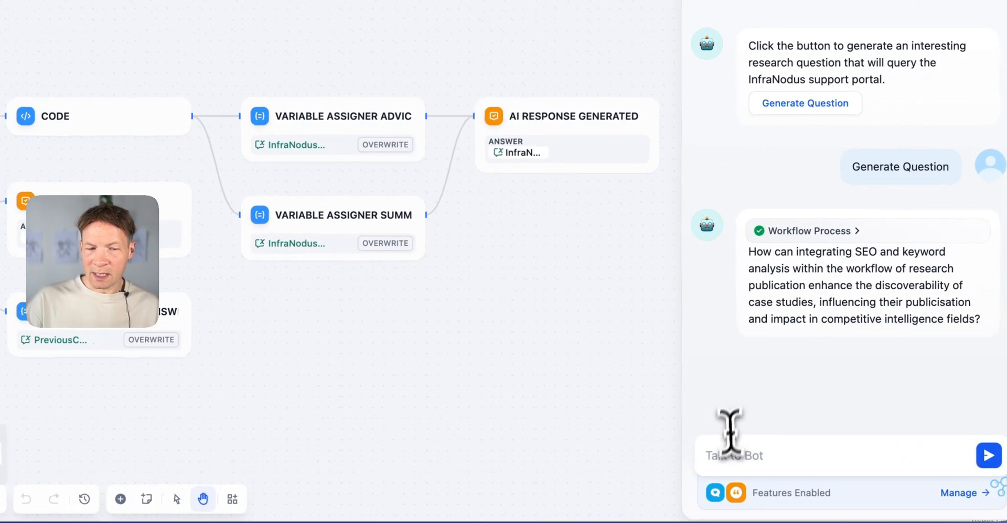
left_click(772, 457)
type("How can integrating SEO and keyword analysis within the workflow of research publication enhance the discoverability of case studies, influencing their publicisation and impact in competitive intelligence fields?")
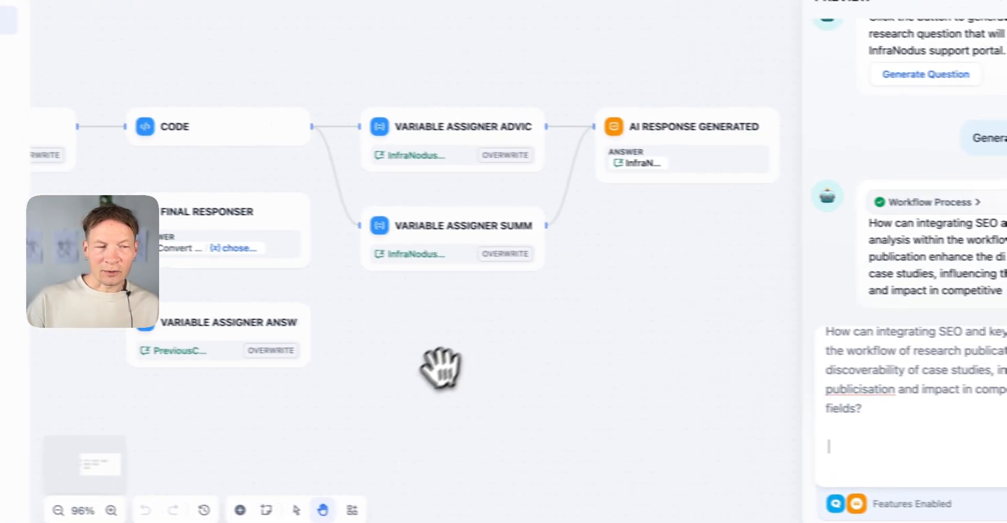
- Trace the chatflow's ELSE branch through graphAndAdvice_post and the advice conversion node to the Final Responser
left_click_drag(315, 292, 482, 383)
left_click_drag(634, 398, 669, 398)
left_click_drag(383, 344, 523, 337)
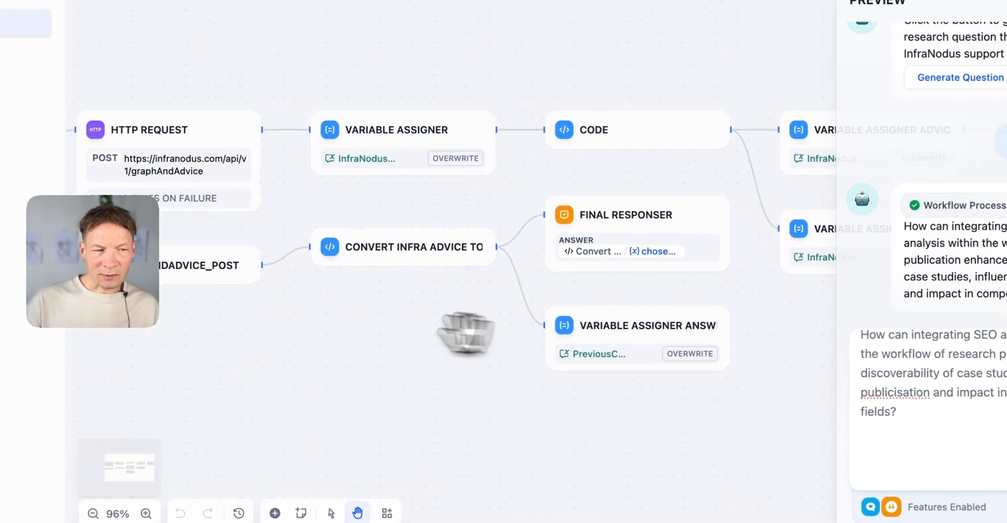
left_click_drag(236, 310, 397, 324)
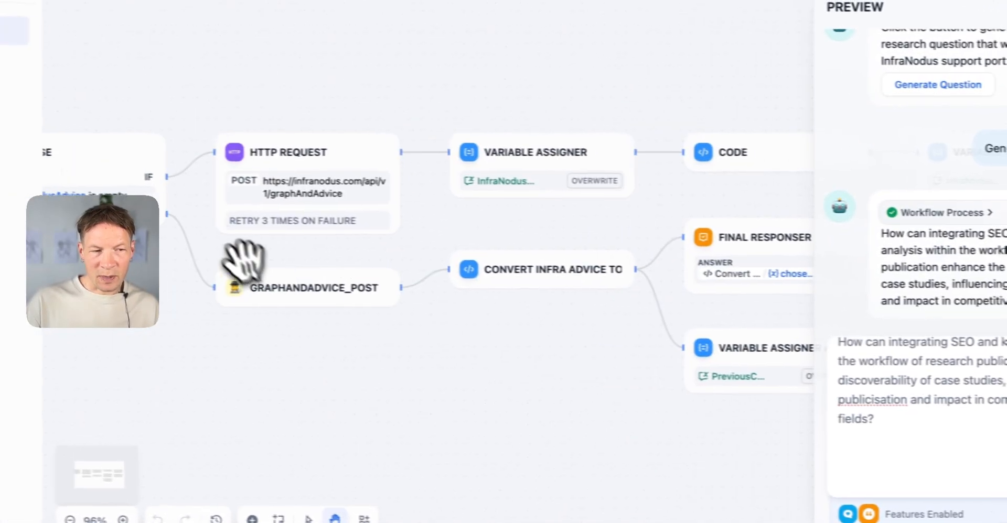
left_click_drag(510, 371, 469, 377)
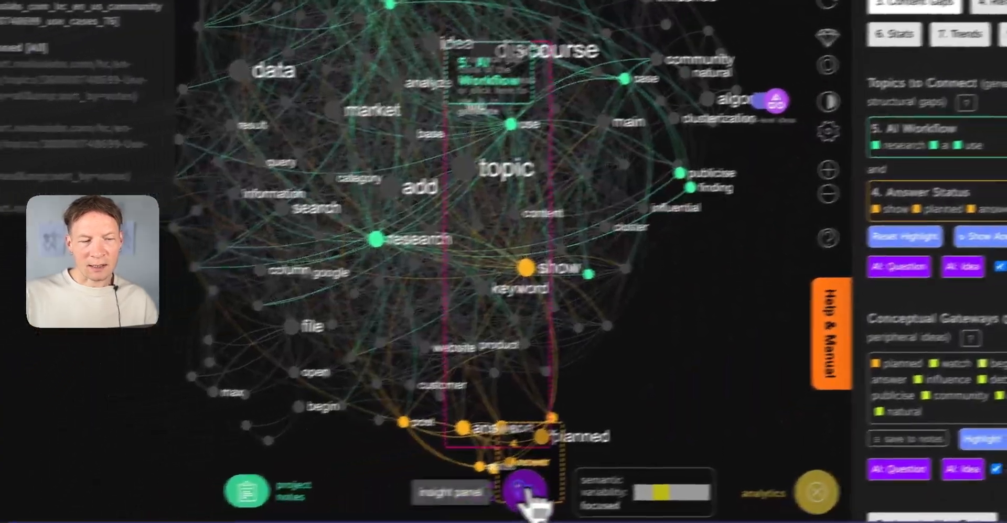
- Open the AI insight panel on the InfraNodus support portal graph and enter the generated SEO and keyword analysis question as the prompt
left_click(527, 489)
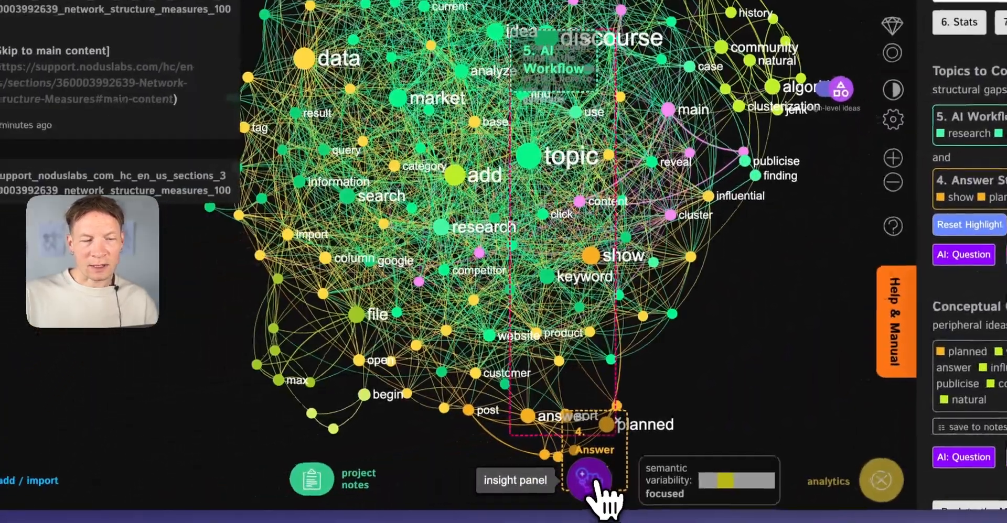
left_click(219, 337)
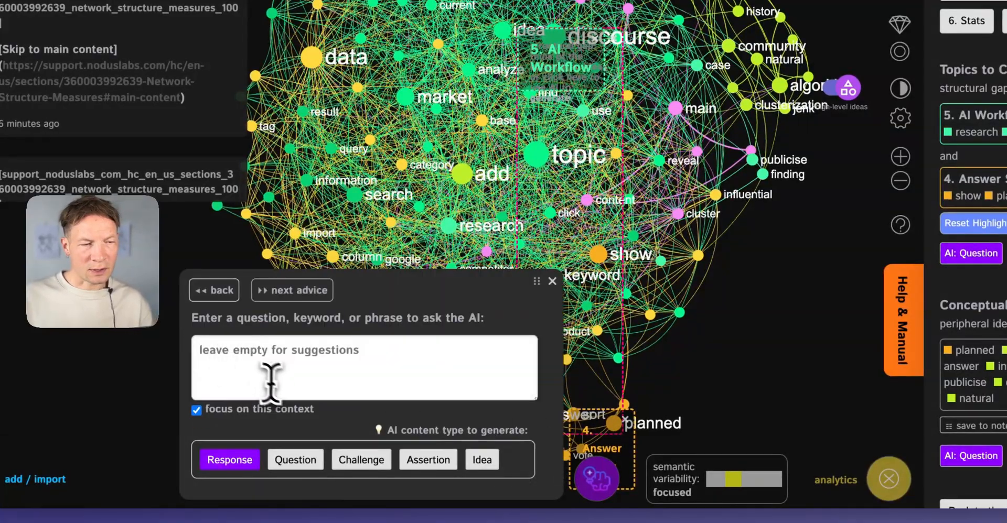
scroll(287, 377, "up", 3)
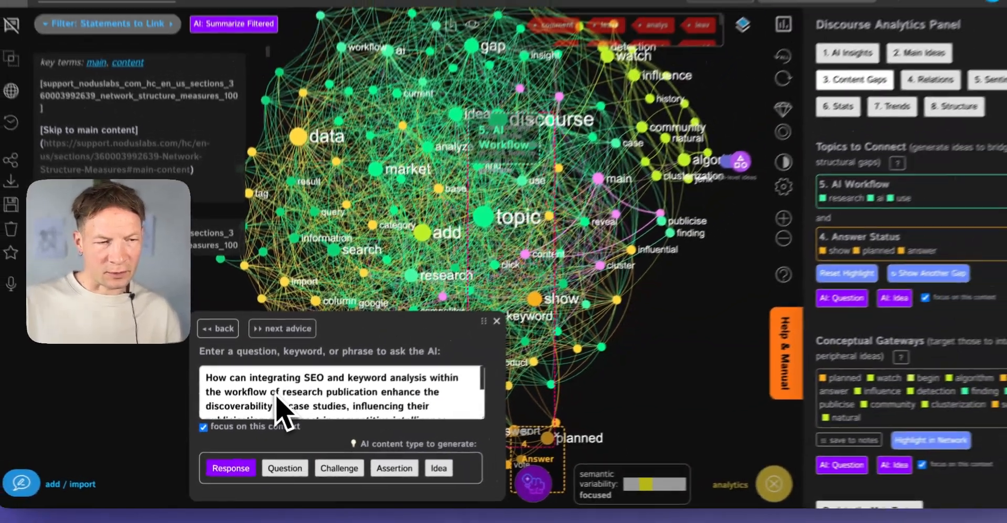
scroll(294, 391, "down", 3)
scroll(293, 391, "up", 3)
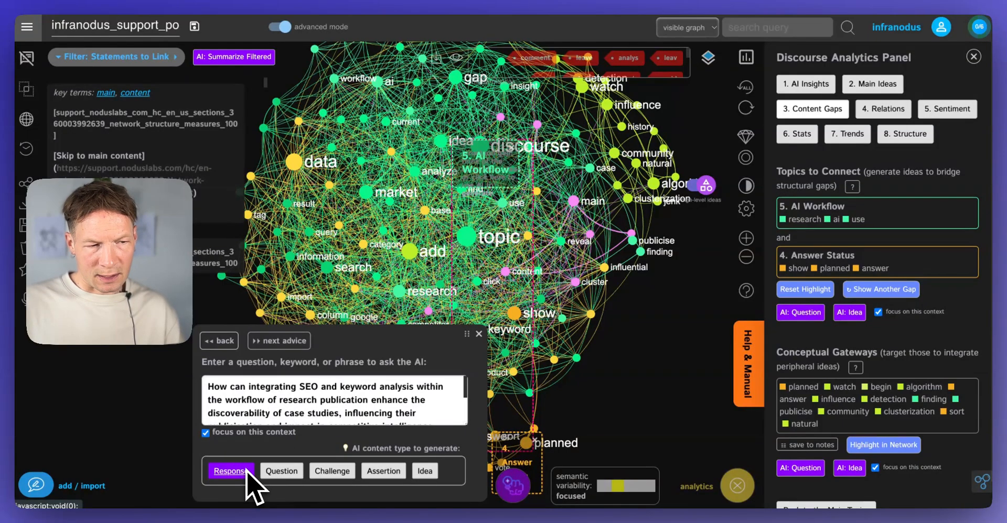
- Generate an AI question bridging the AI Workflow and Answer Status gap in the InfraNodus graph and open it for elaboration
left_click(411, 324)
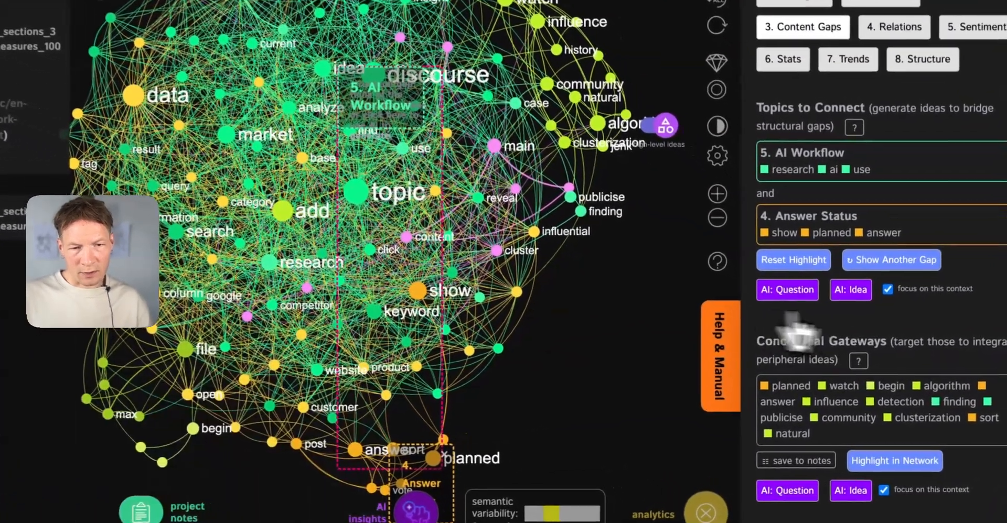
left_click(796, 298)
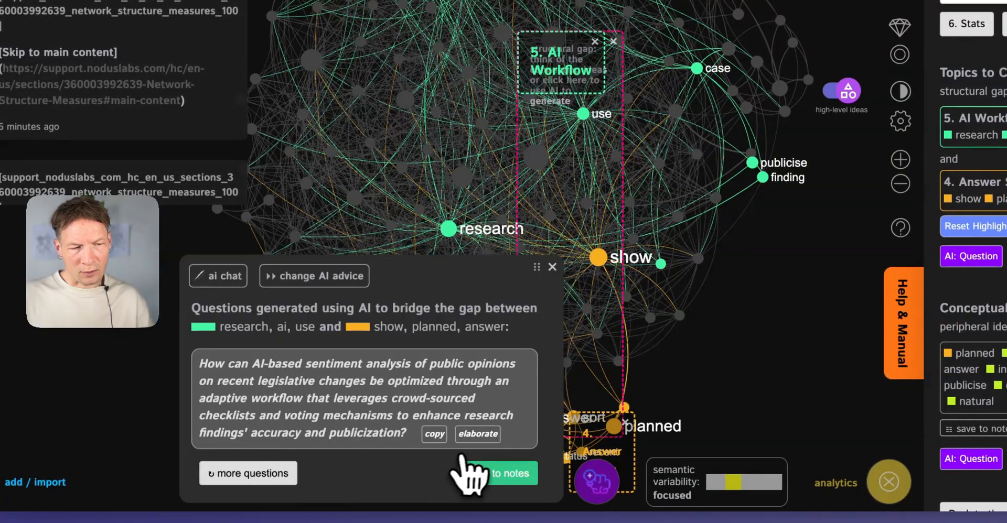
left_click(477, 434)
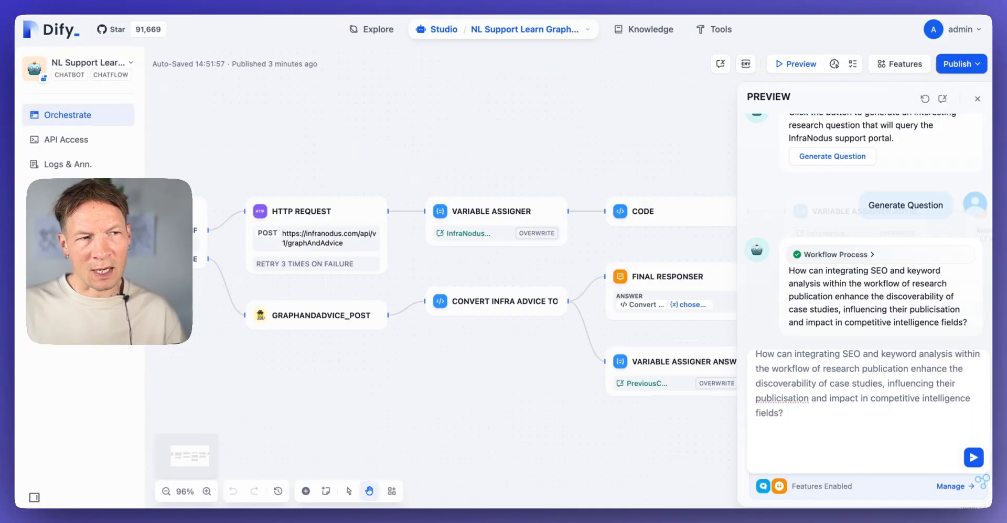
- Switch to the Dify chatflow, send the prepared SEO and keyword analysis question in the preview, and read the response
left_click_drag(460, 405, 545, 348)
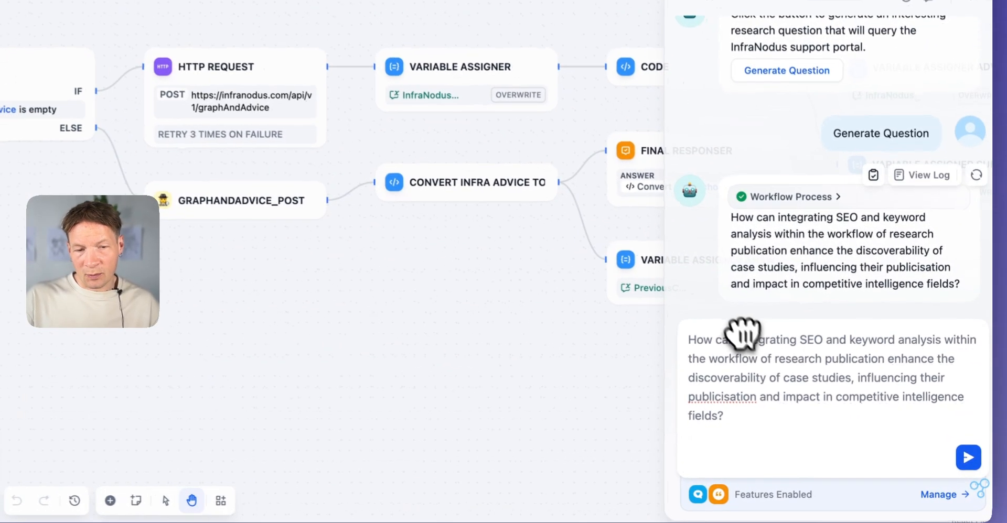
left_click(966, 460)
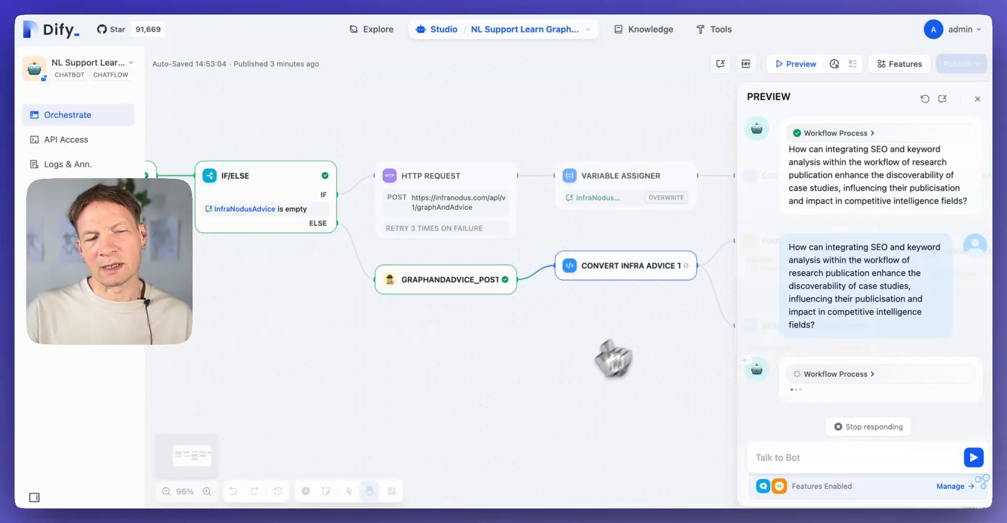
scroll(834, 292, "up", 1)
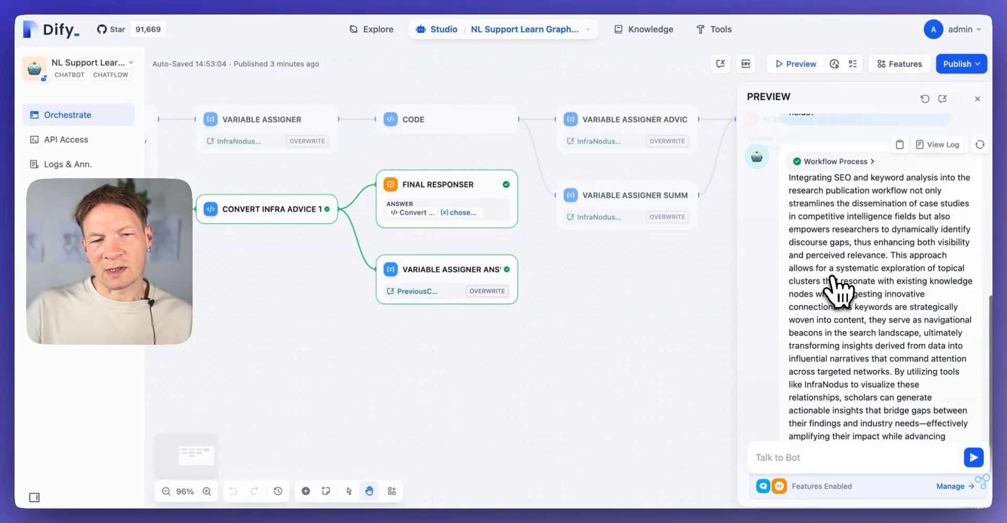
scroll(838, 292, "down", 1)
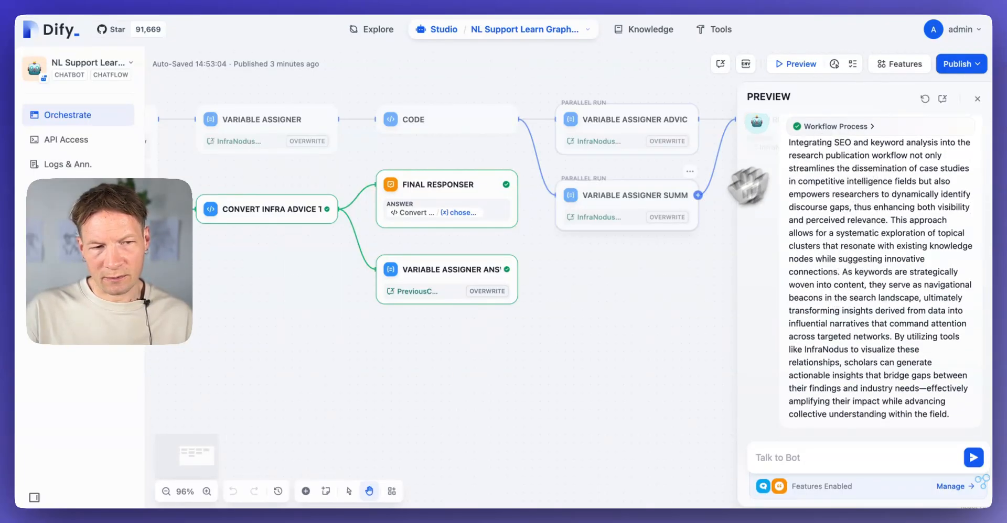
left_click_drag(576, 308, 518, 319)
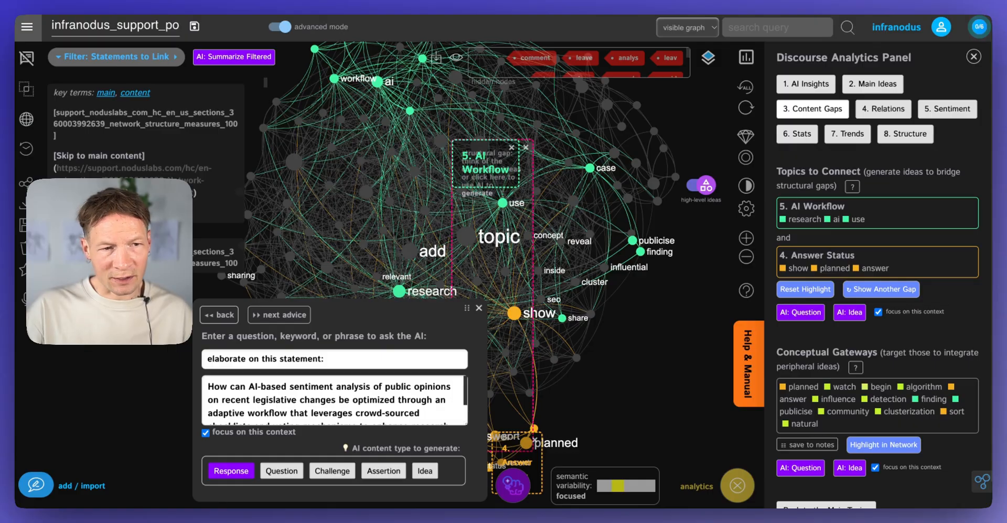
- Close the AI prompt panel on the InfraNodus support portal graph and return to the Dify chatflow canvas
left_click(479, 308)
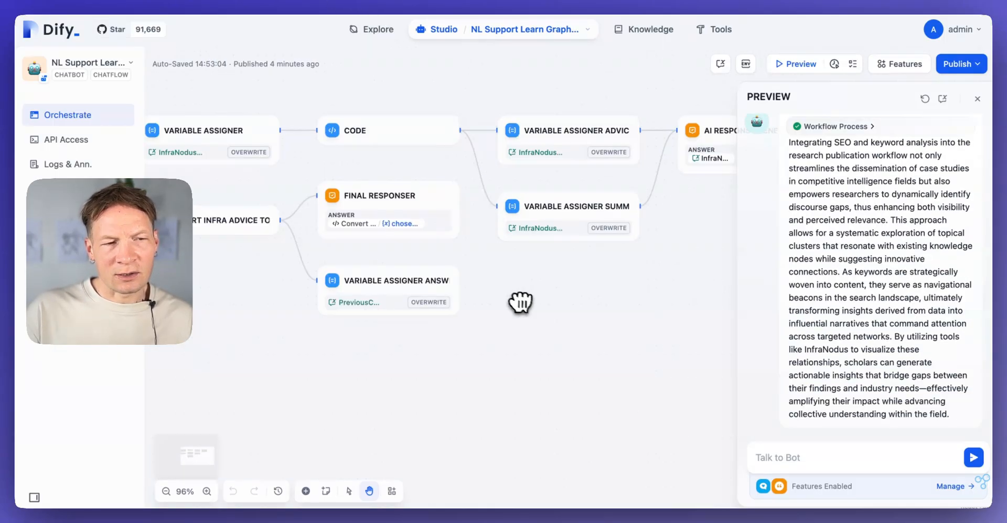
left_click_drag(520, 302, 535, 319)
left_click_drag(177, 325, 369, 335)
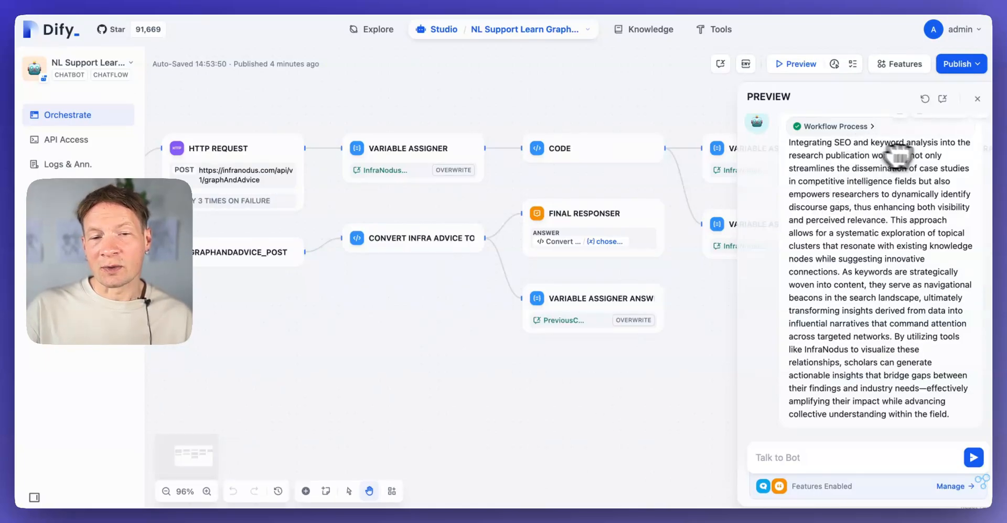
- Read the chatbot's answer, highlighting the passages on enhancing visibility and perceived relevance and on keywords strategically woven into content
left_click_drag(906, 144, 931, 158)
left_click(910, 180)
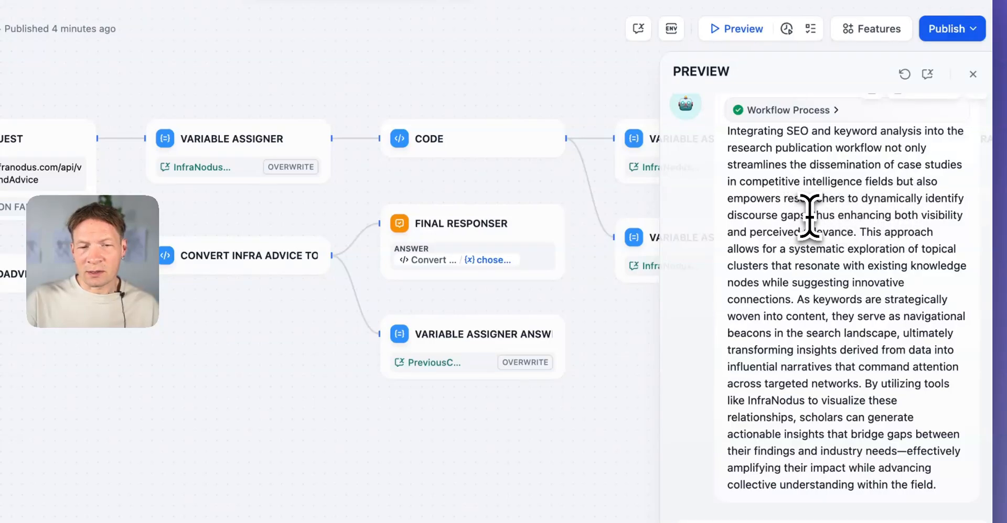
left_click_drag(812, 215, 856, 237)
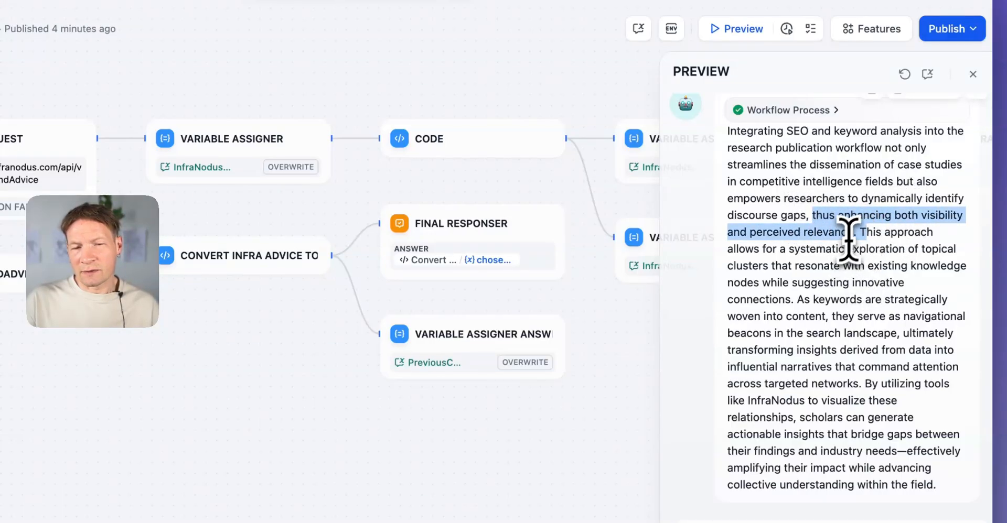
left_click(852, 229)
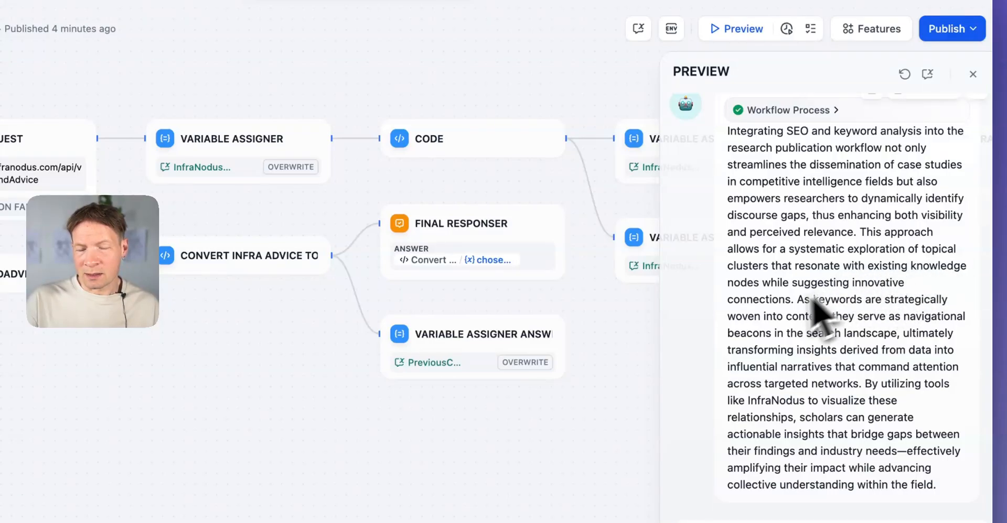
left_click_drag(797, 299, 854, 315)
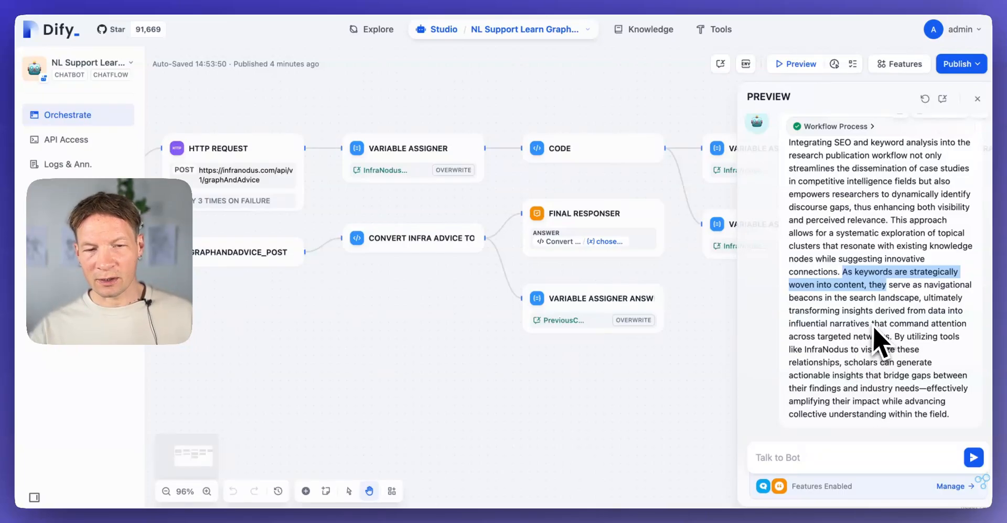
- Review the preview conversation, comparing the generated research question and the submitted message with the chatbot's answer
scroll(871, 246, "up", 10)
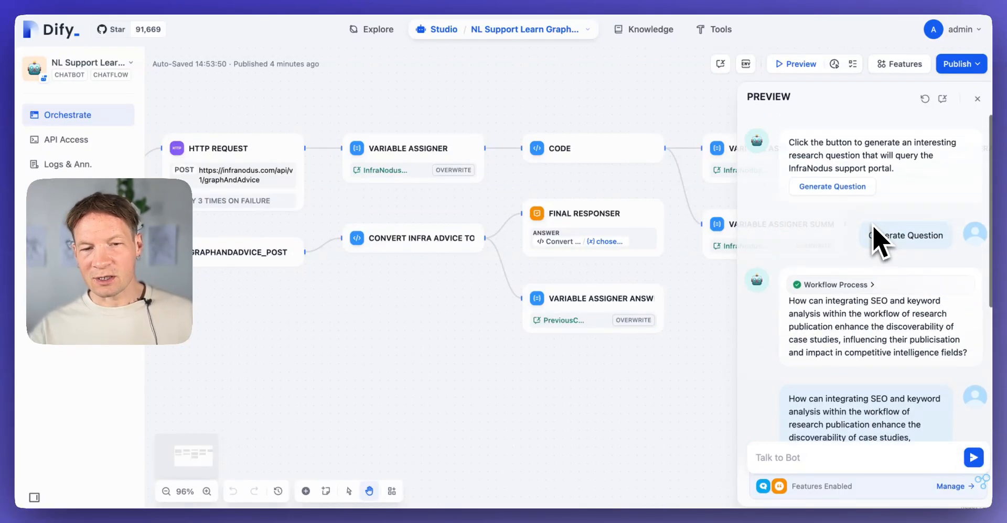
scroll(873, 225, "down", 5)
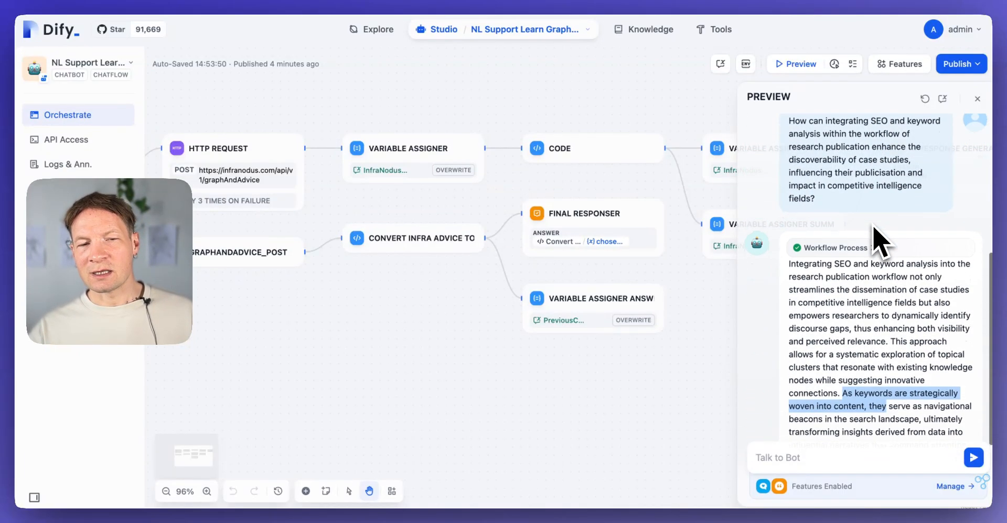
scroll(873, 236, "up", 5)
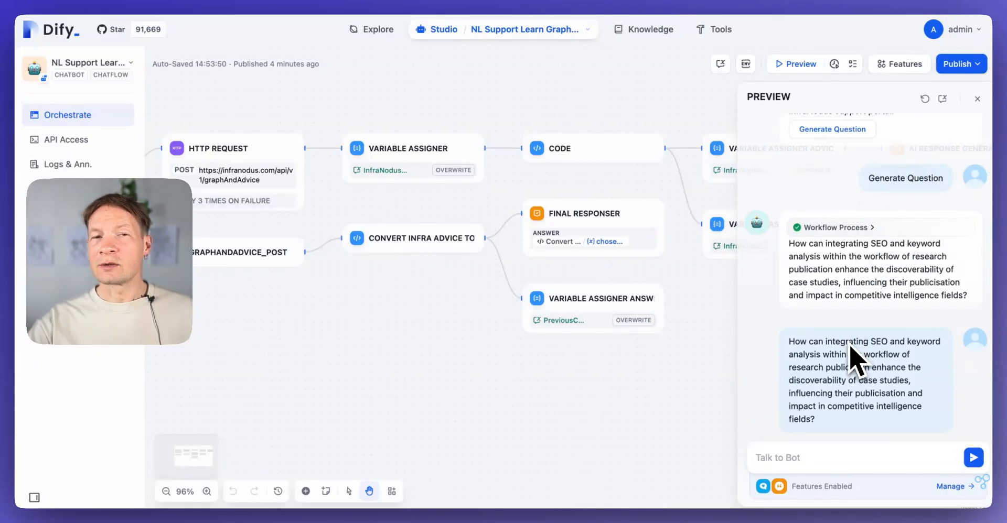
scroll(881, 396, "down", 5)
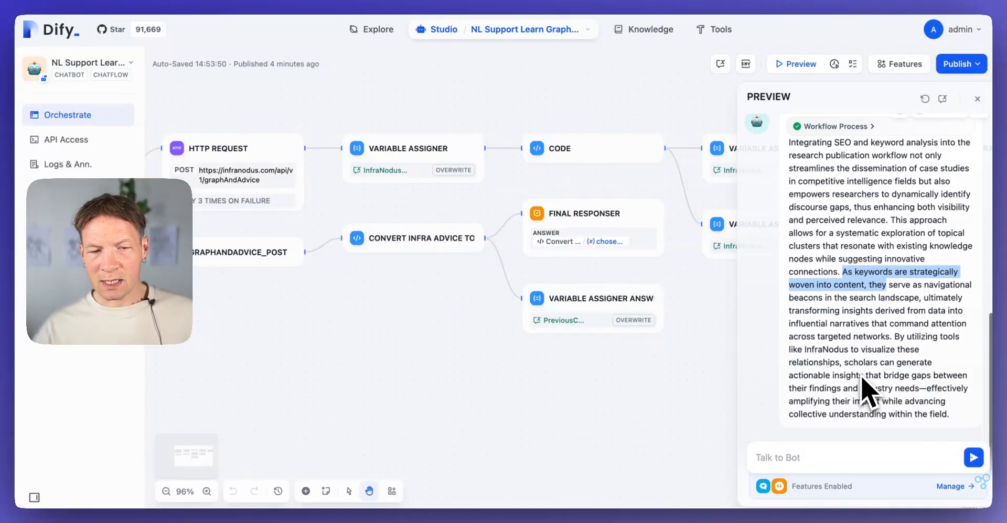
left_click(854, 345)
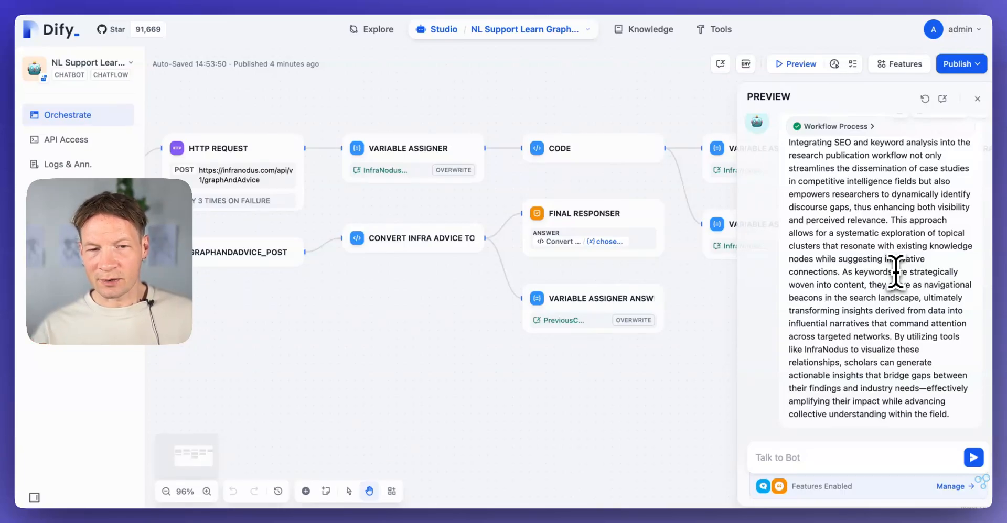
- Examine the chatflow's two branches from the IF/ELSE node to the AI response, Final Responser and answer variable assigner nodes
left_click_drag(360, 337, 270, 334)
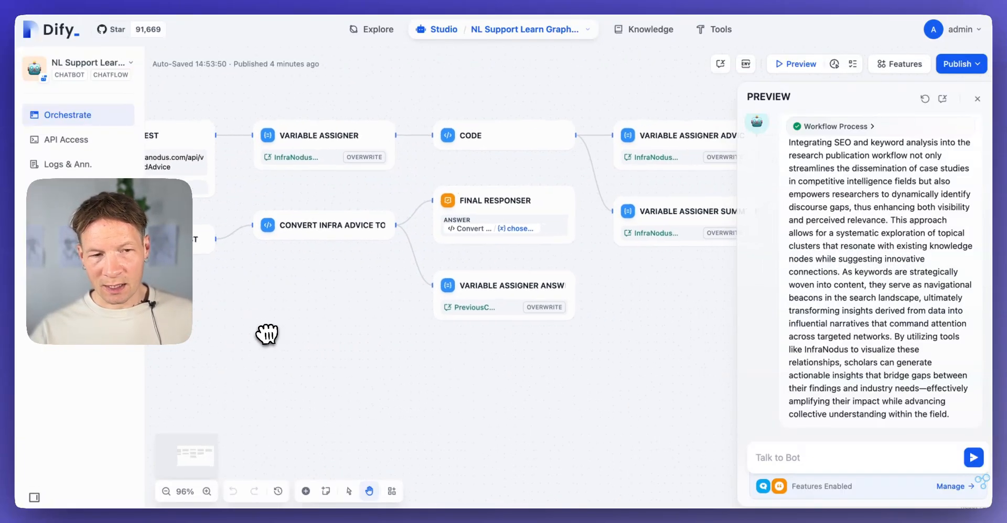
left_click_drag(553, 397, 495, 380)
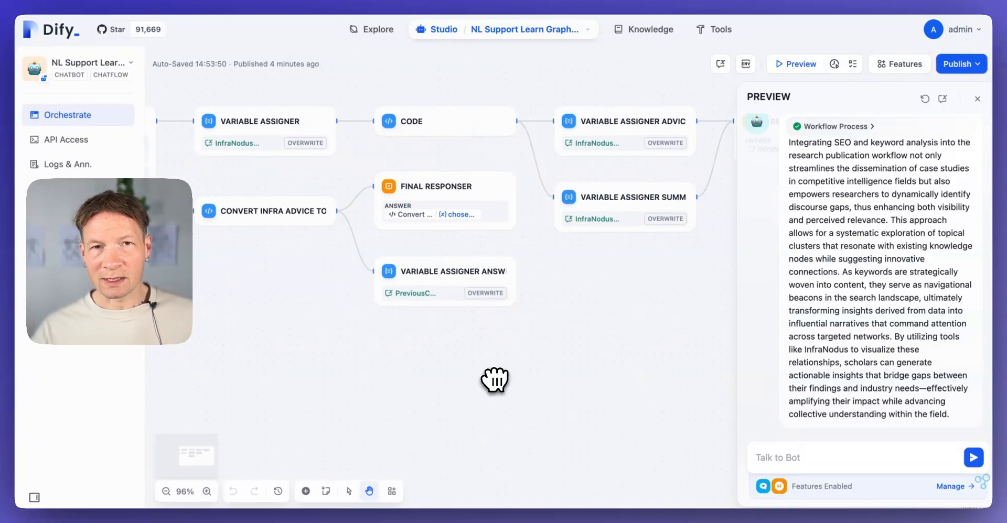
left_click_drag(495, 379, 674, 374)
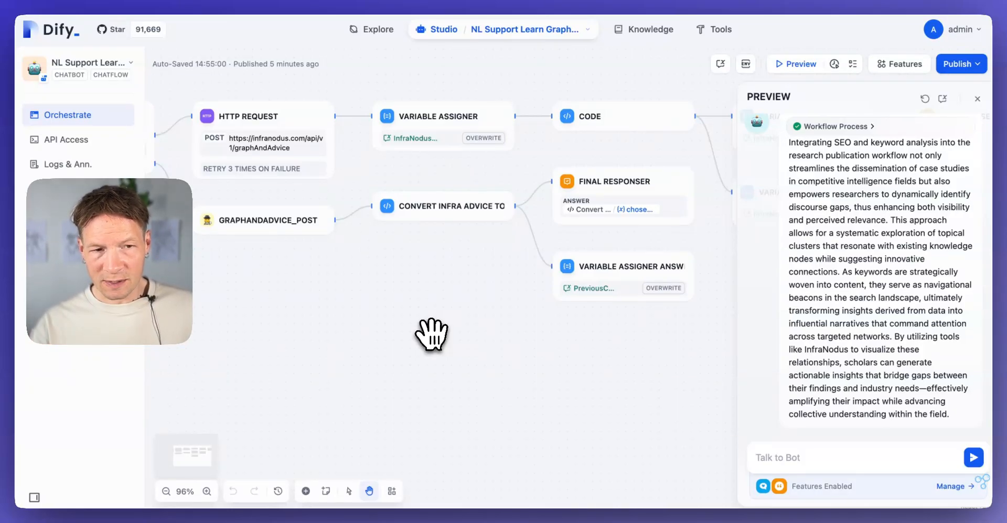
left_click_drag(512, 357, 412, 345)
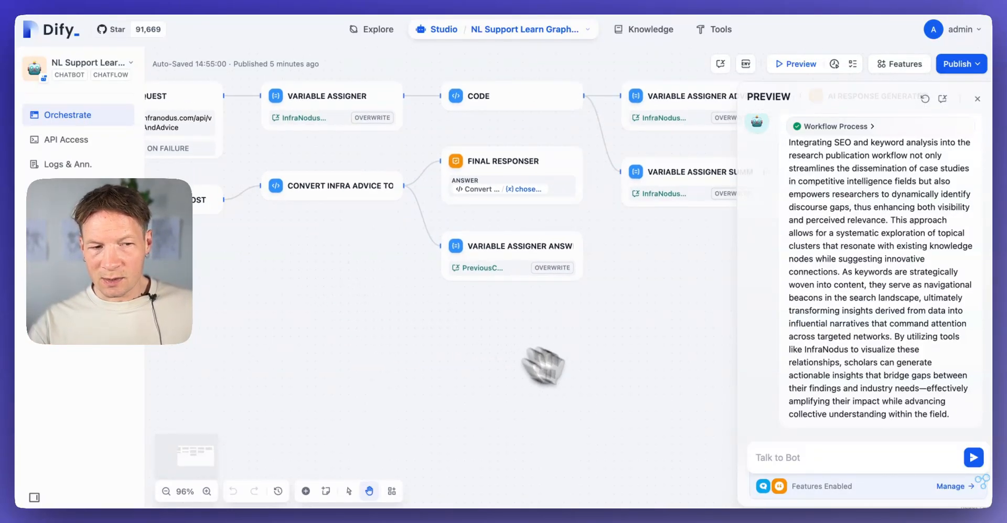
left_click_drag(632, 417, 529, 404)
left_click_drag(527, 369, 703, 332)
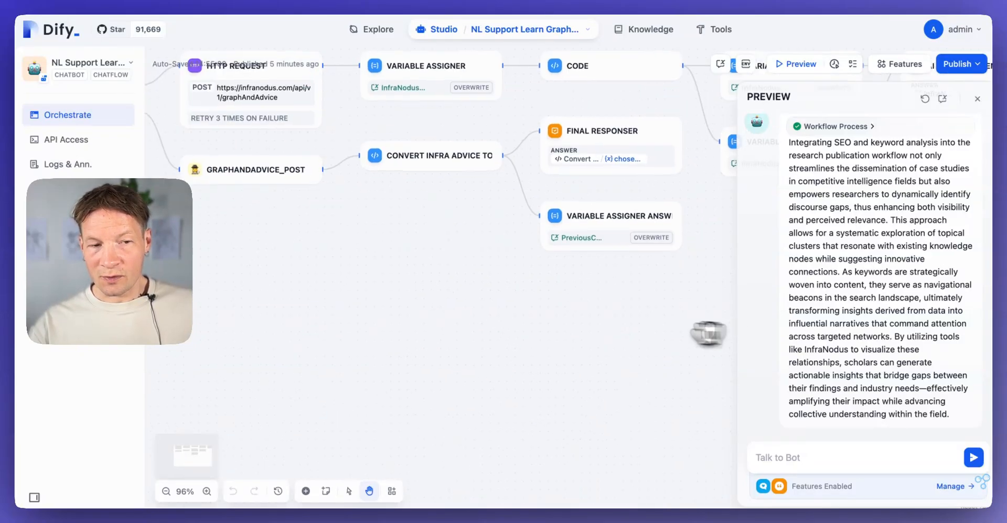
left_click_drag(434, 290, 569, 368)
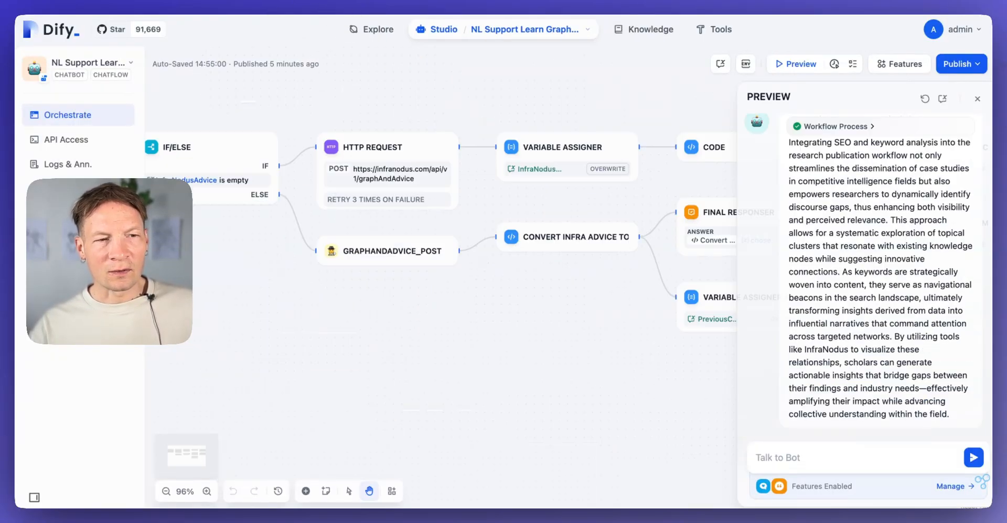
left_click_drag(551, 348, 378, 392)
left_click_drag(577, 420, 517, 412)
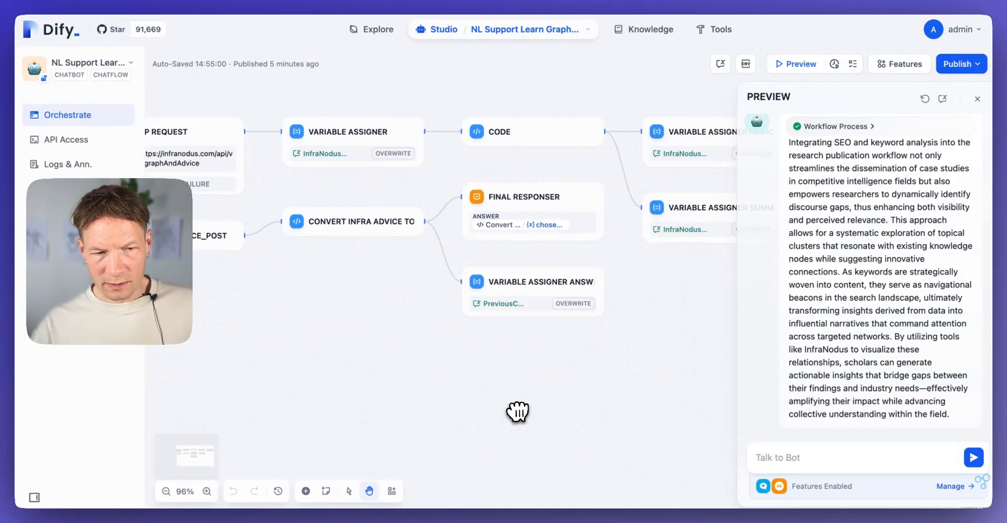
scroll(525, 398, "right", 10)
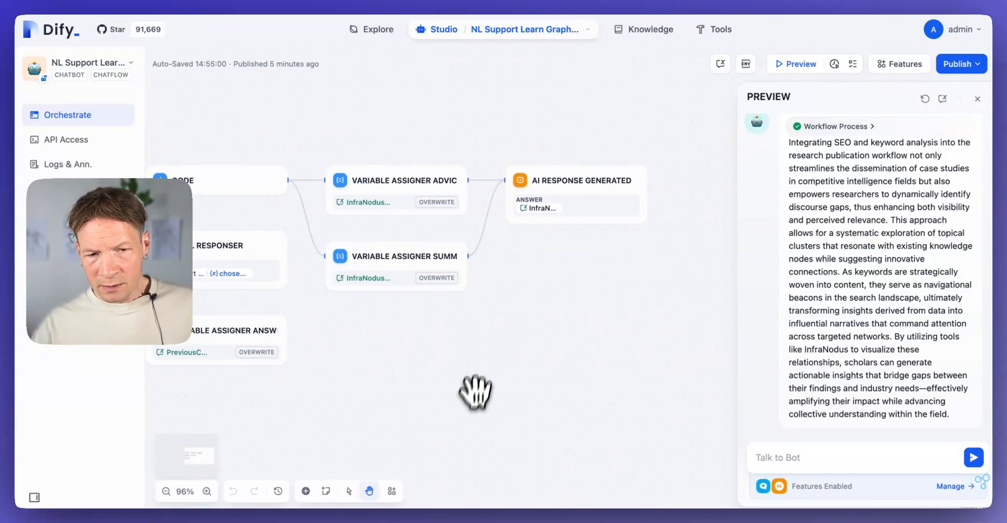
left_click_drag(455, 425, 588, 384)
left_click_drag(408, 378, 686, 347)
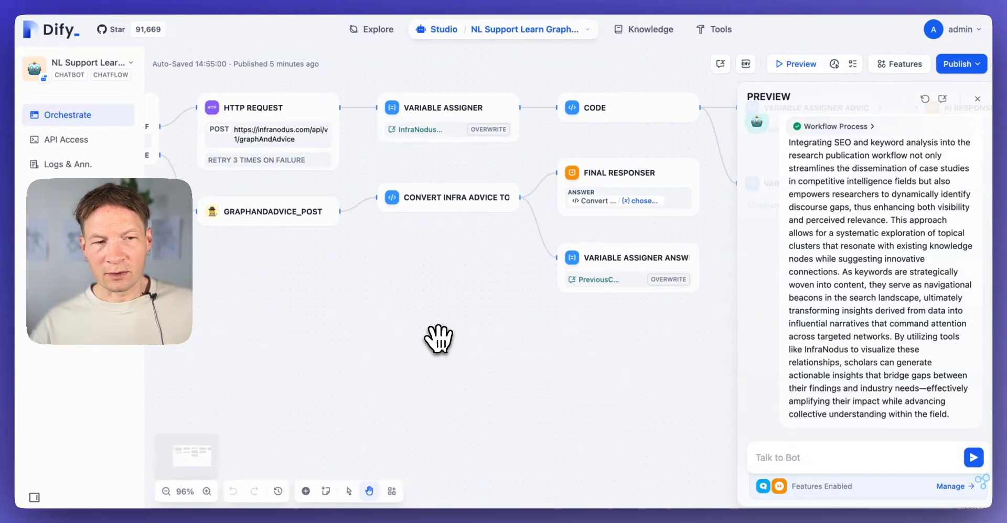
left_click_drag(438, 339, 593, 364)
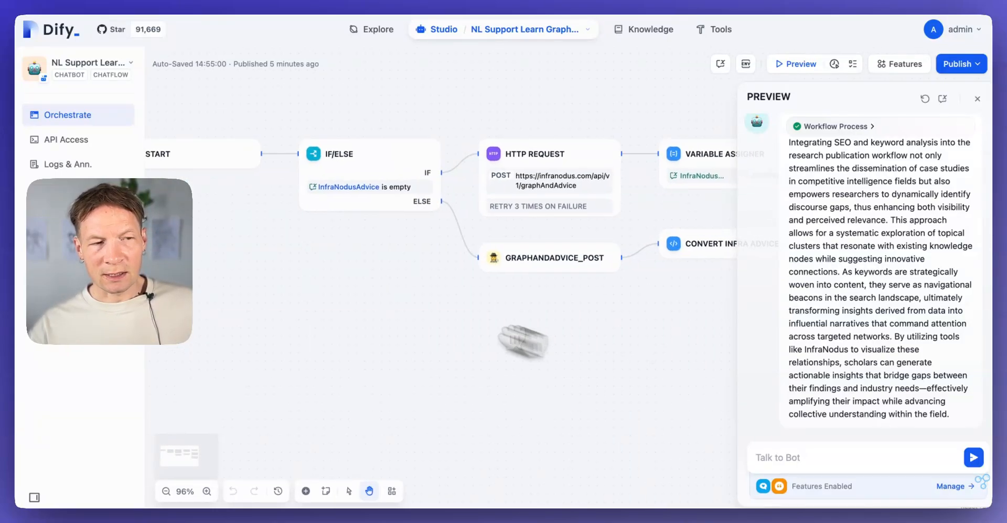
left_click(132, 79)
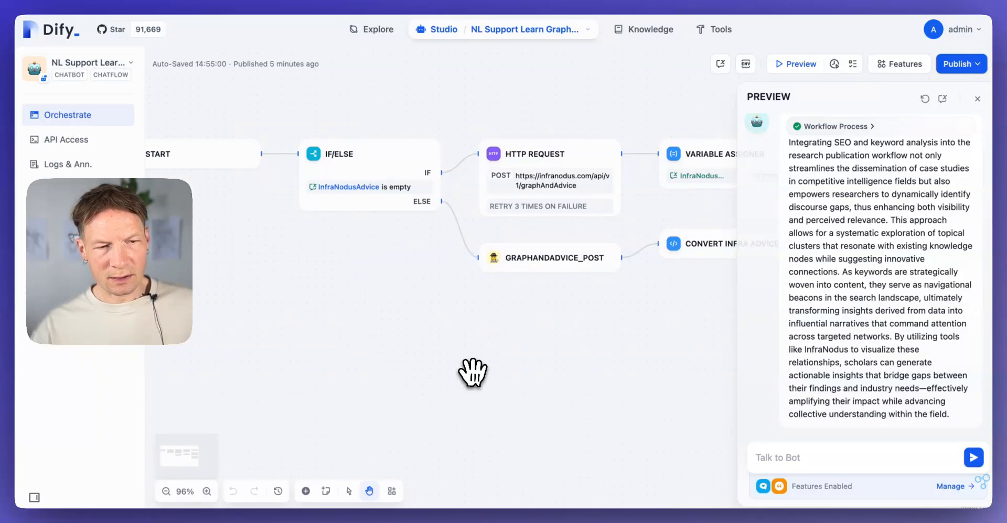
- Inspect the input variables of the graphAndAdvice_post node, close its settings, and view its place in the overall chatflow
scroll(663, 369, "up", 5)
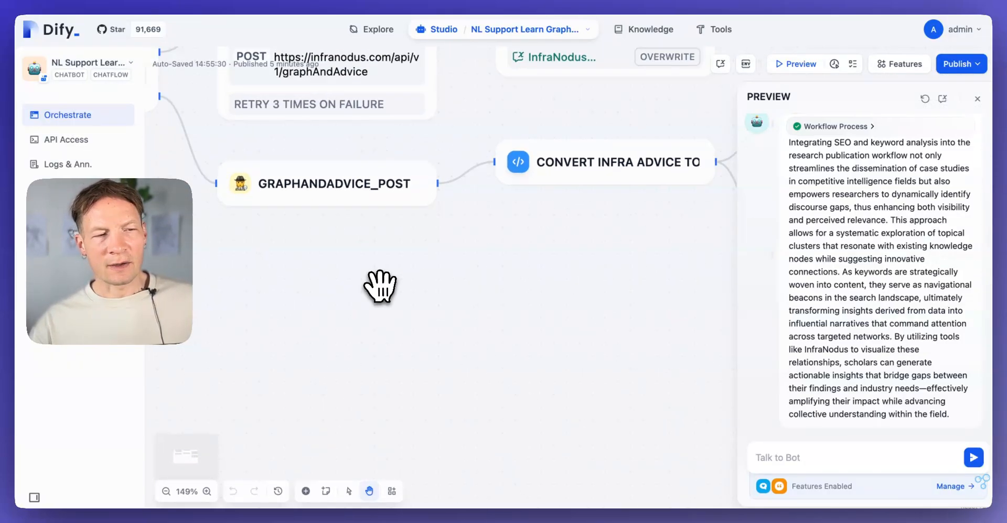
left_click(329, 189)
scroll(327, 296, "down", 3)
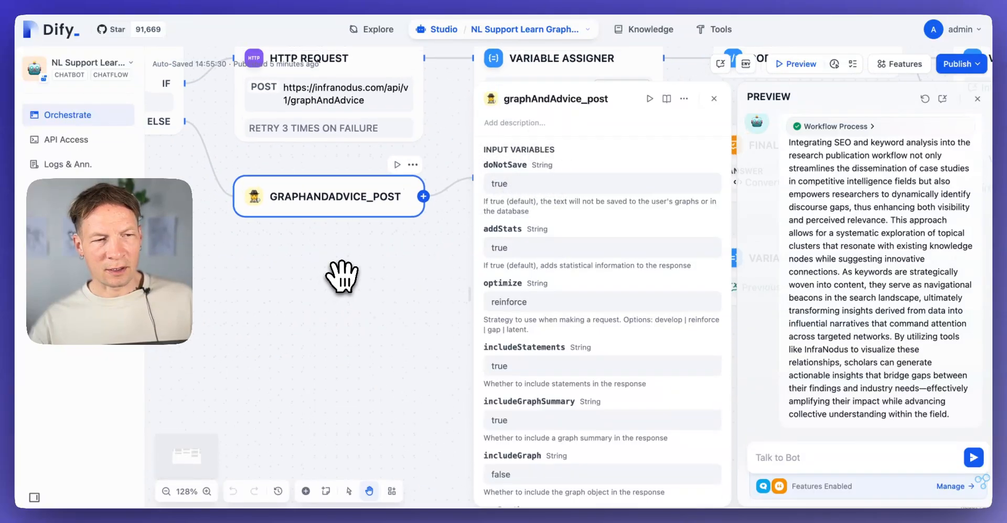
left_click(713, 98)
left_click_drag(454, 306, 626, 362)
scroll(625, 362, "down", 4)
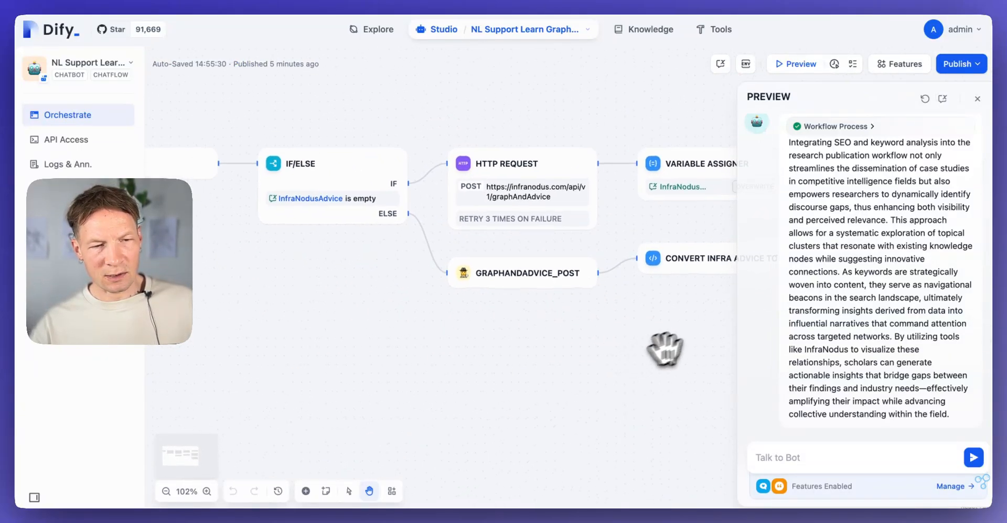
left_click_drag(360, 315, 417, 418)
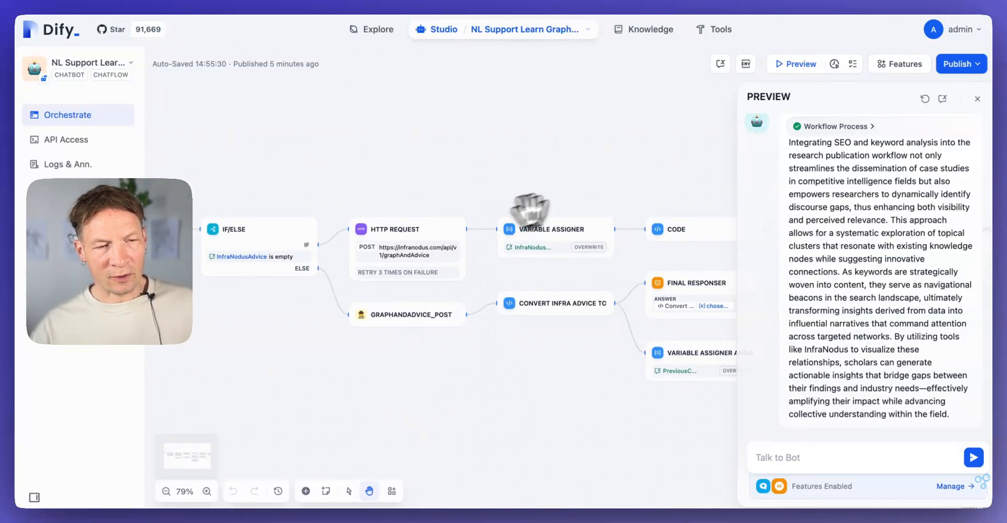
left_click_drag(524, 151, 474, 153)
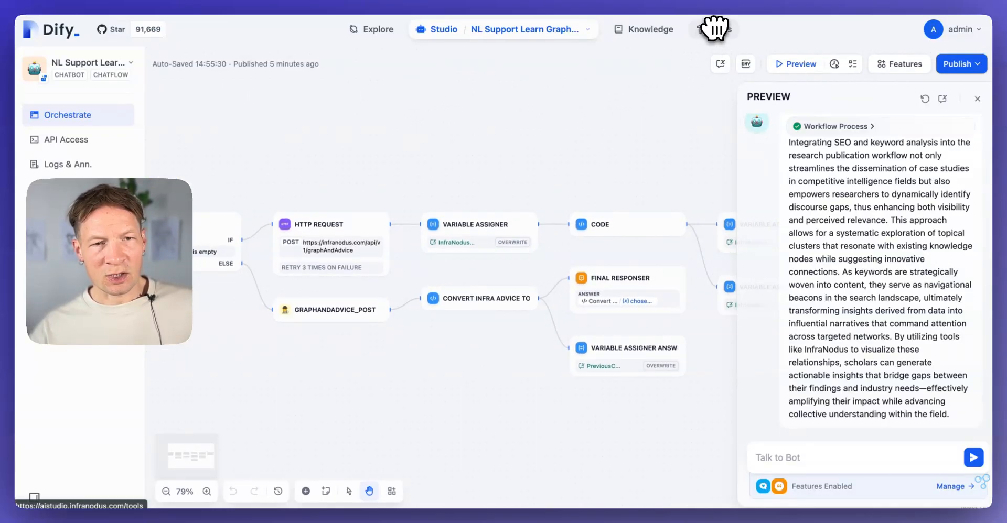
- Inspect the graphAndAdvice_post node, then examine the custom tools, including the blank custom tool form and the InfraNodus AI Advice tool
left_click(312, 315)
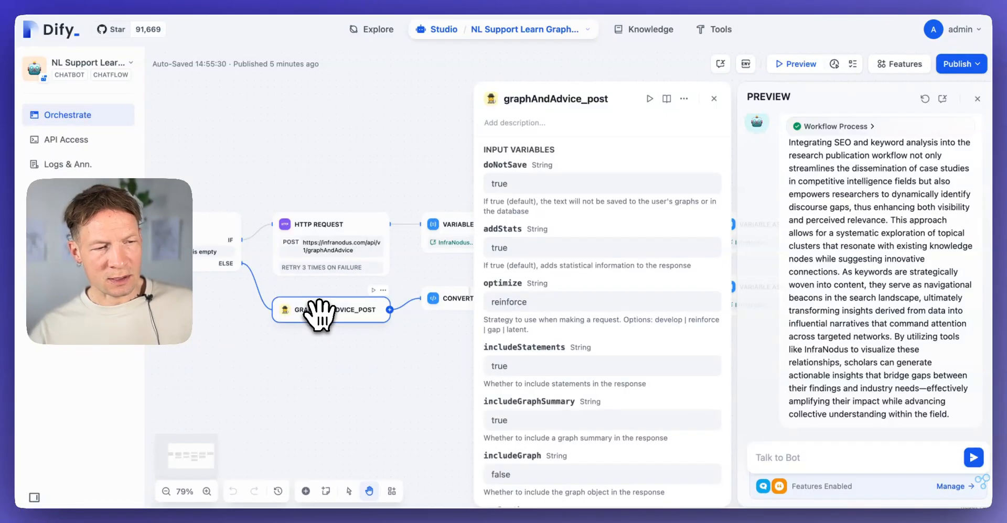
left_click(714, 30)
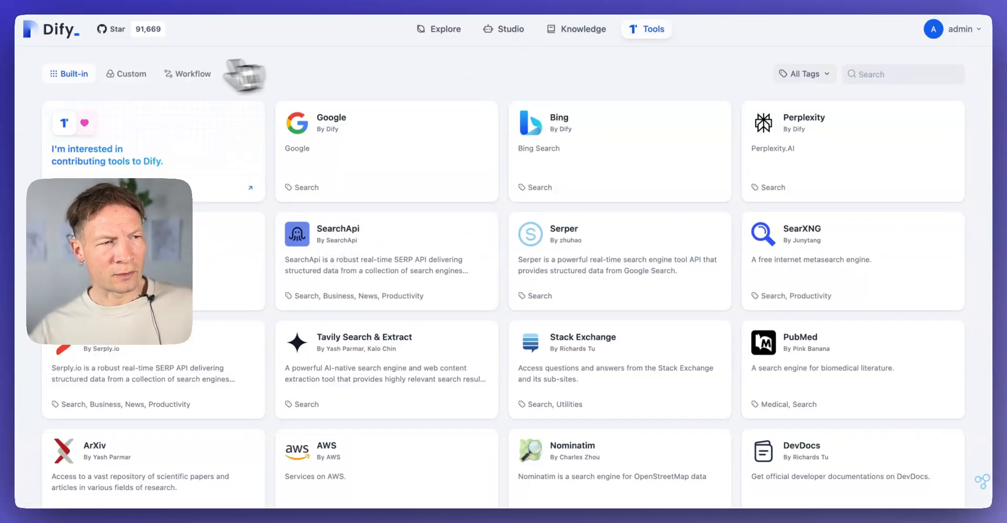
left_click(130, 75)
left_click(118, 125)
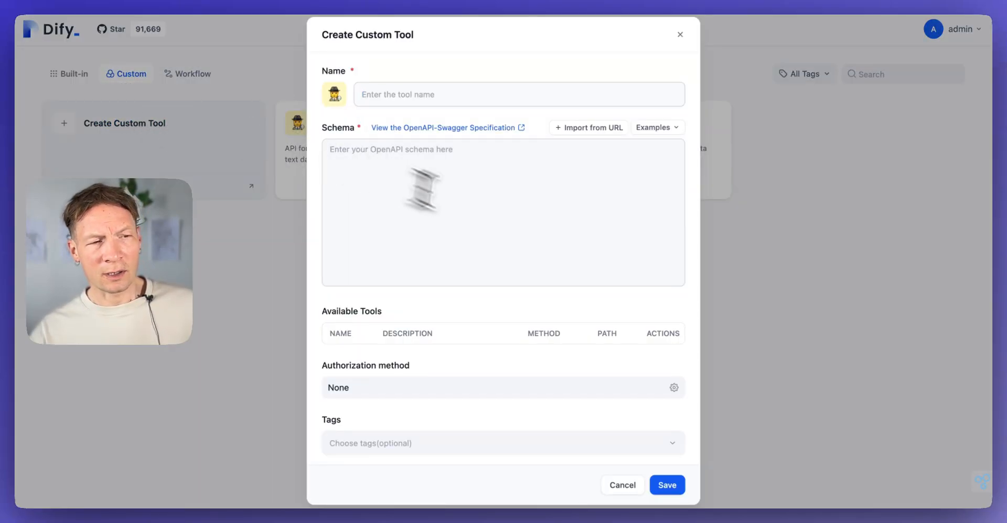
left_click(505, 240)
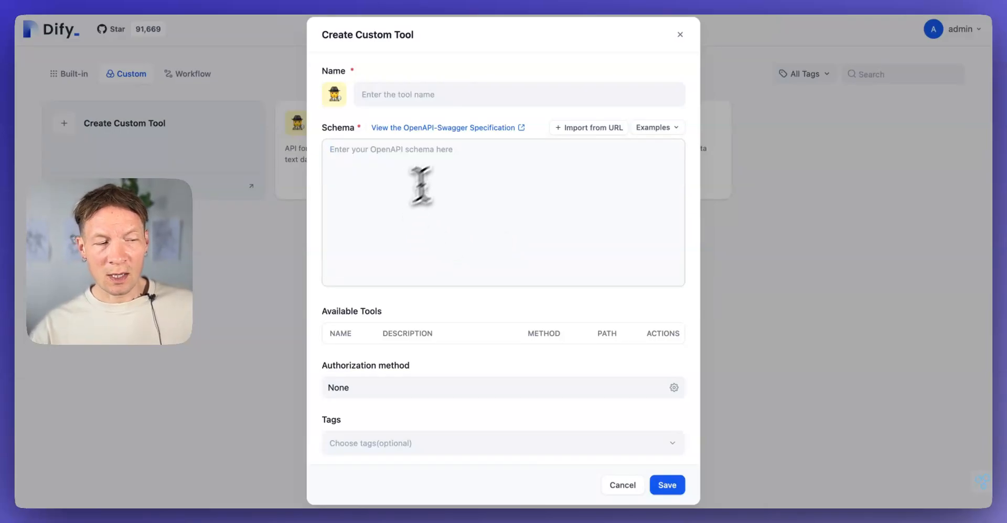
left_click(615, 486)
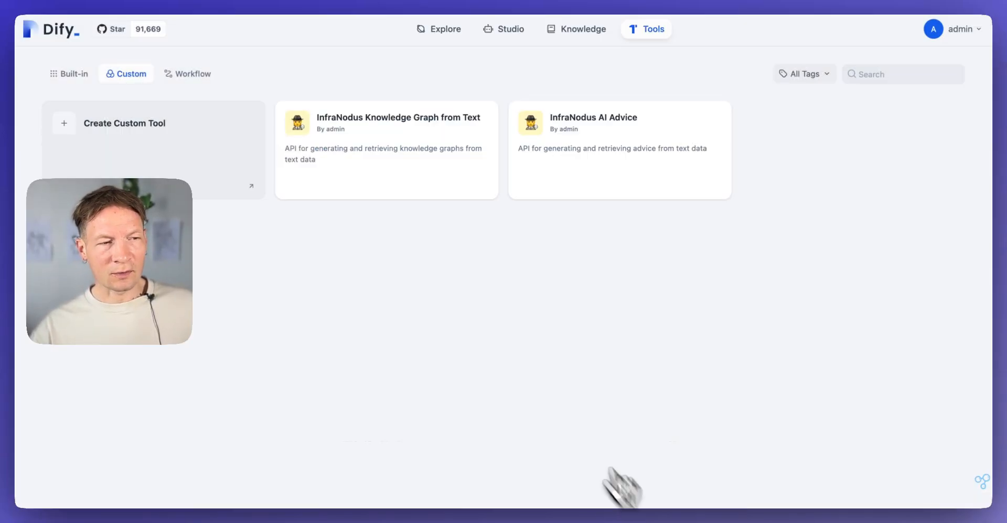
left_click(668, 157)
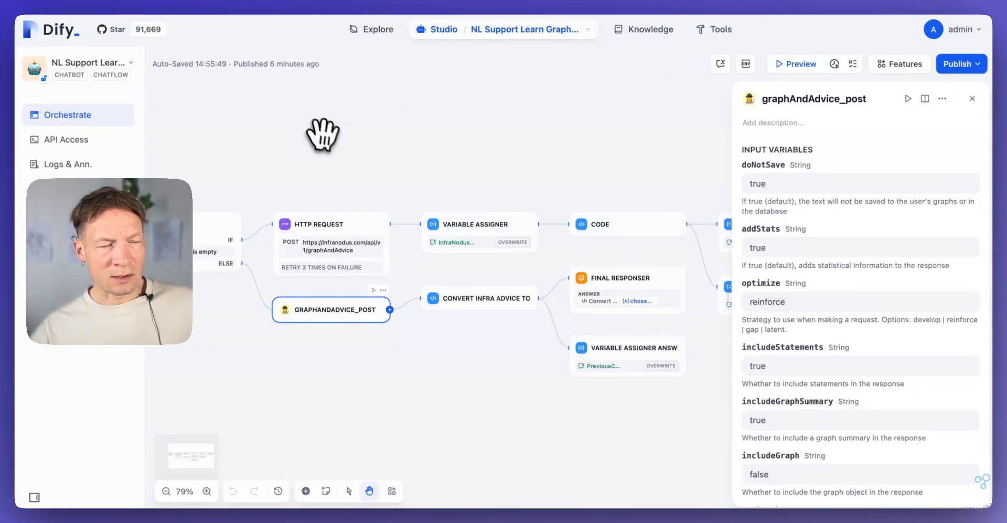
- Review the HTTP Request node's settings, and examine the blocks and custom InfraNodus tools that can be added to the chatflow
left_click_drag(322, 135, 427, 95)
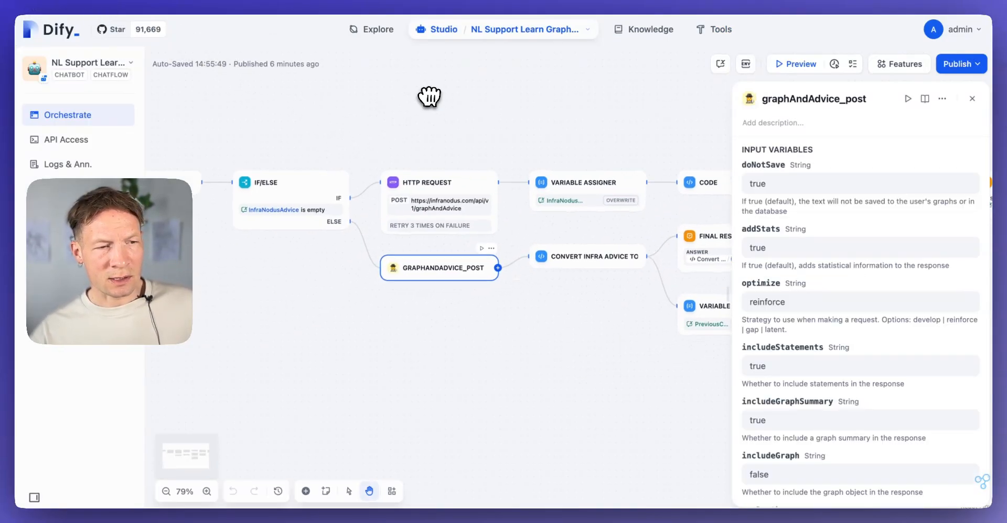
left_click(450, 222)
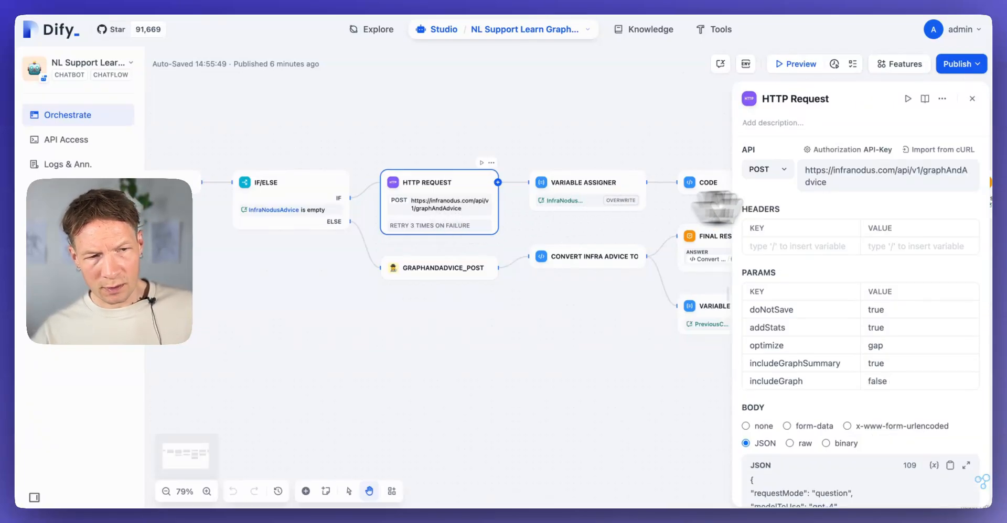
left_click(307, 492)
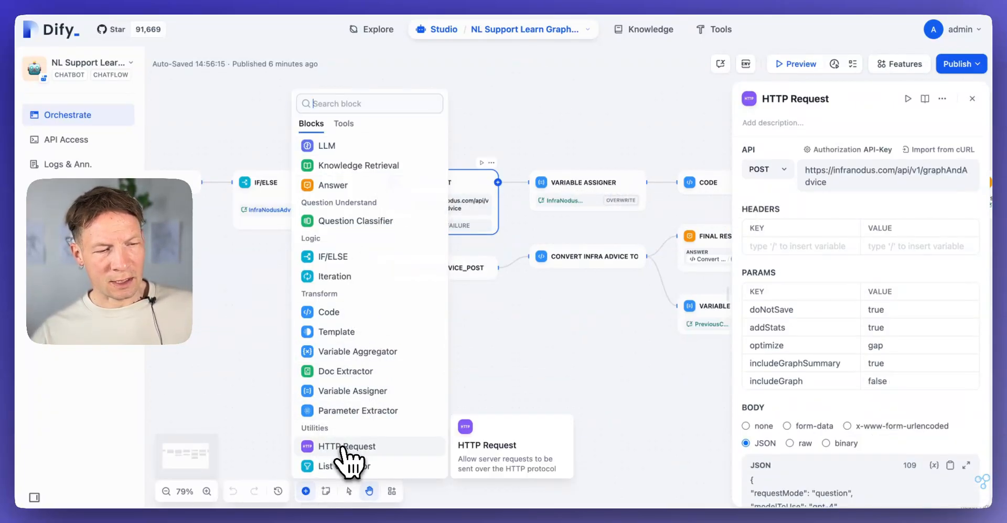
left_click(504, 335)
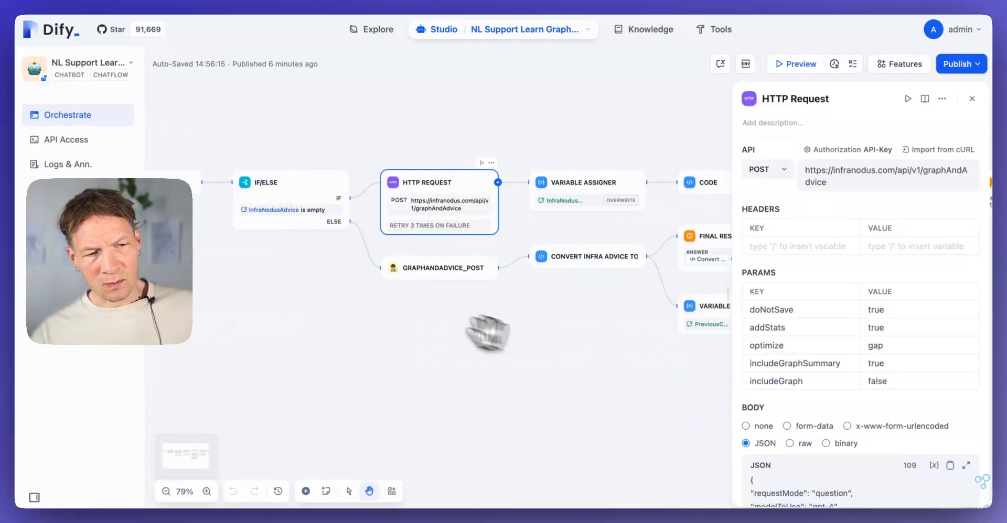
left_click(306, 491)
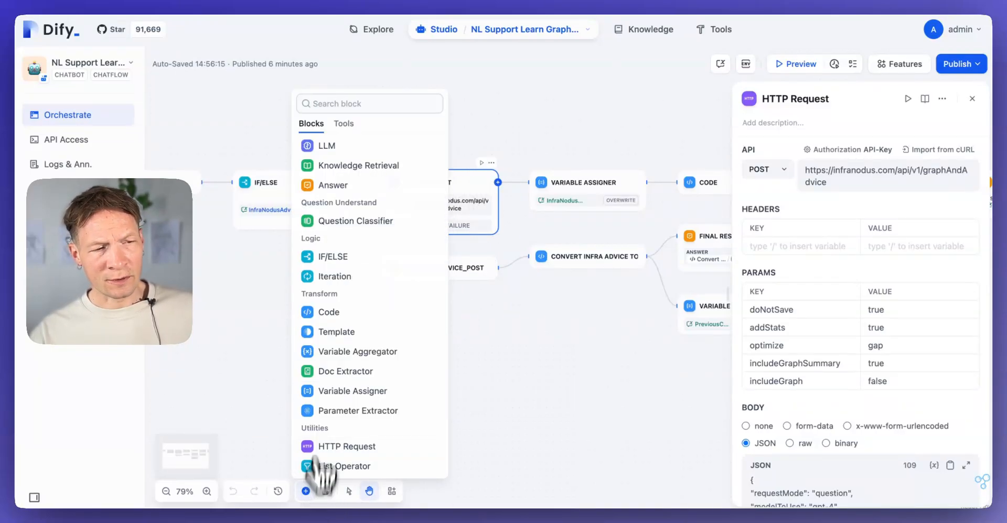
left_click(347, 123)
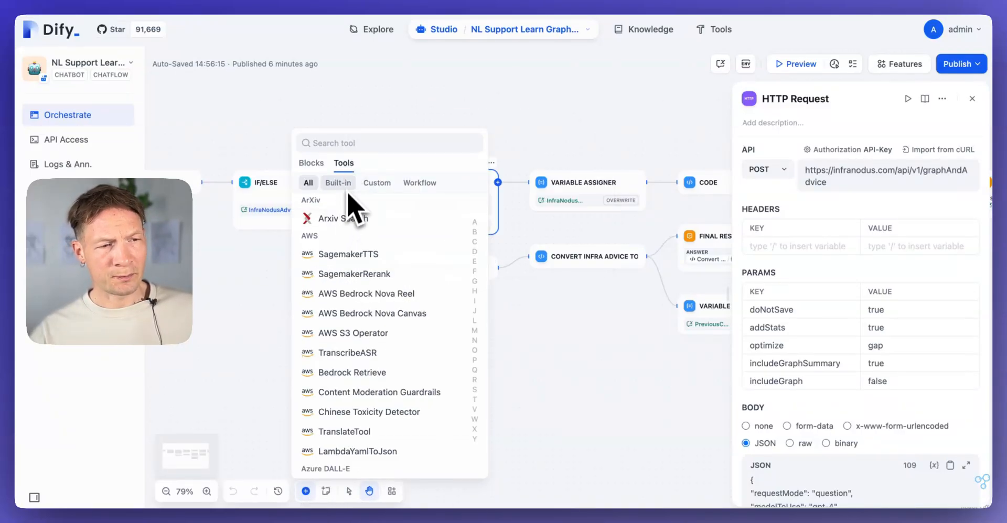
left_click(377, 183)
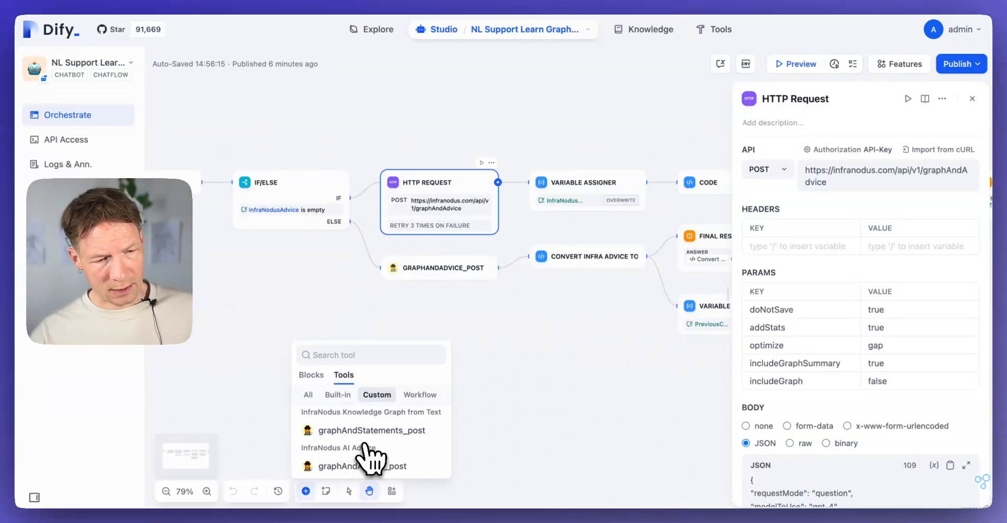
left_click(610, 365)
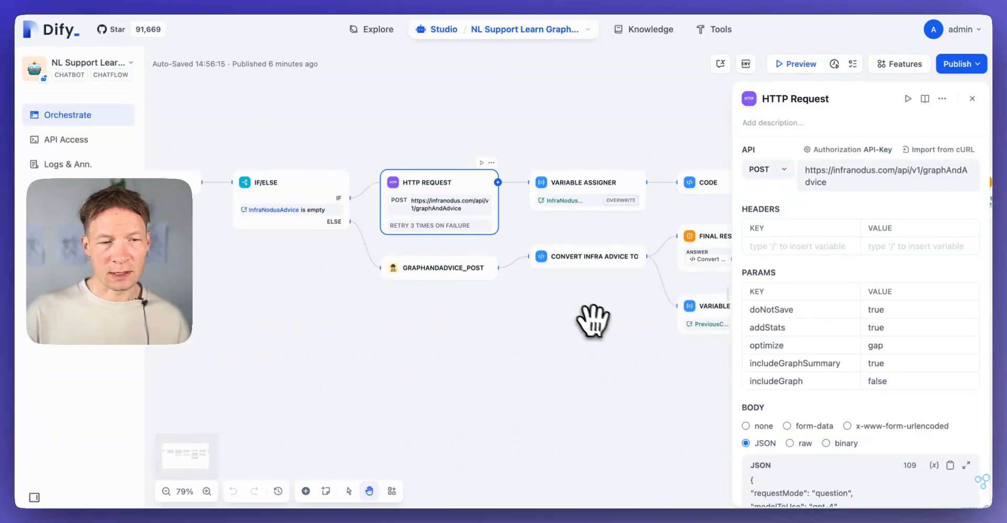
- Compare the HTTP Request branch with the graphAndAdvice_post branch, following their nodes across the chatflow
left_click_drag(589, 317, 466, 308)
left_click_drag(339, 356, 431, 357)
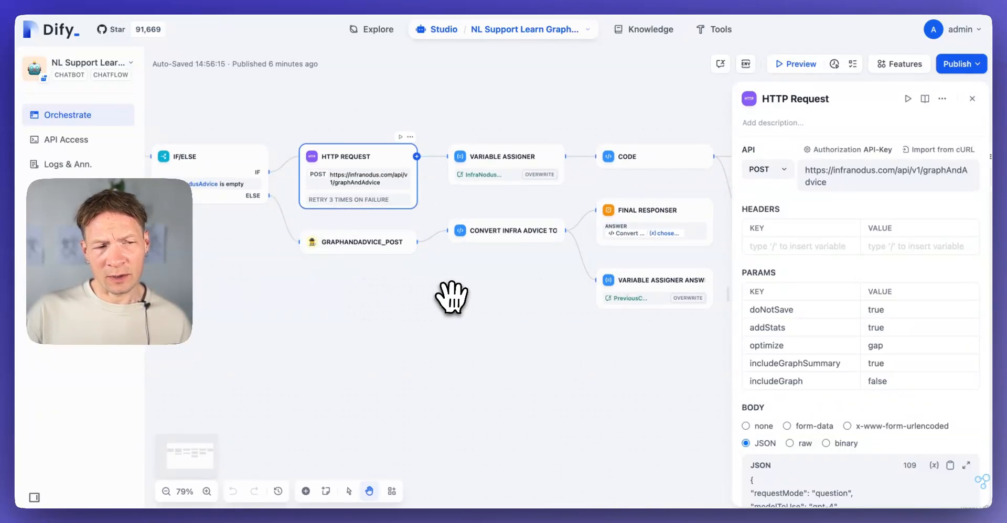
left_click_drag(452, 297, 542, 336)
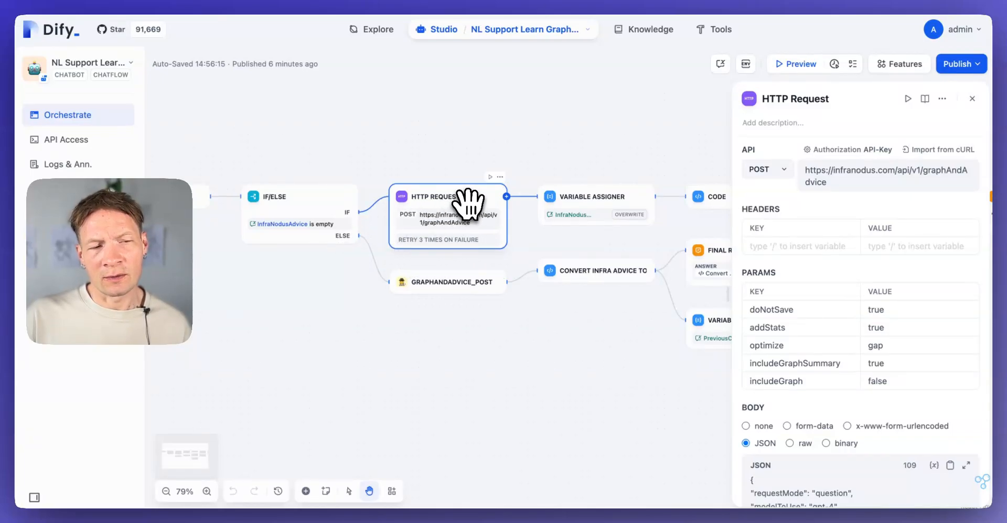
left_click(445, 284)
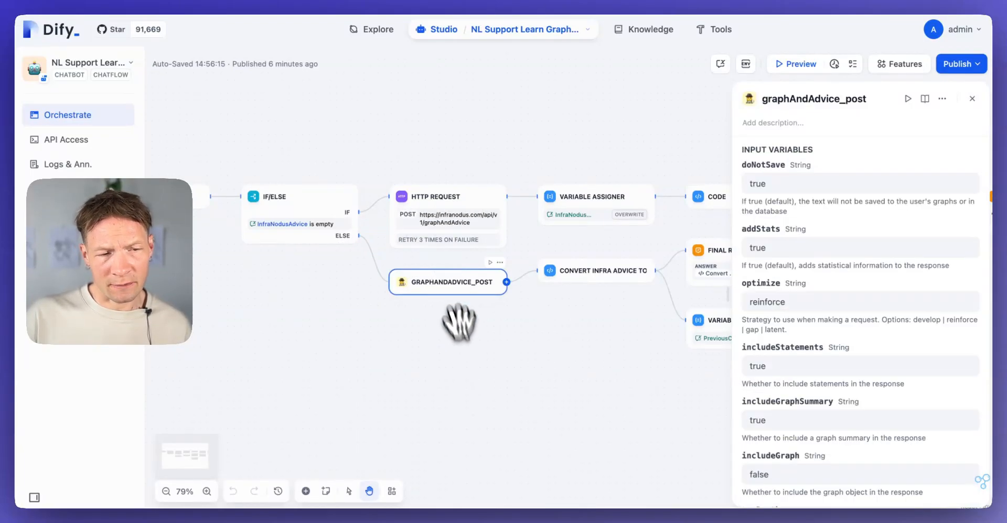
left_click_drag(341, 328, 344, 306)
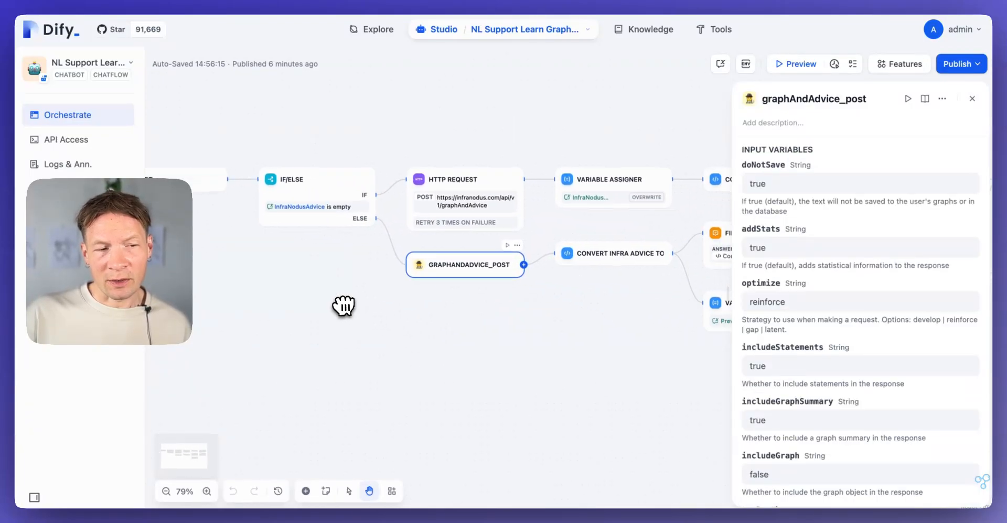
left_click_drag(548, 346, 434, 346)
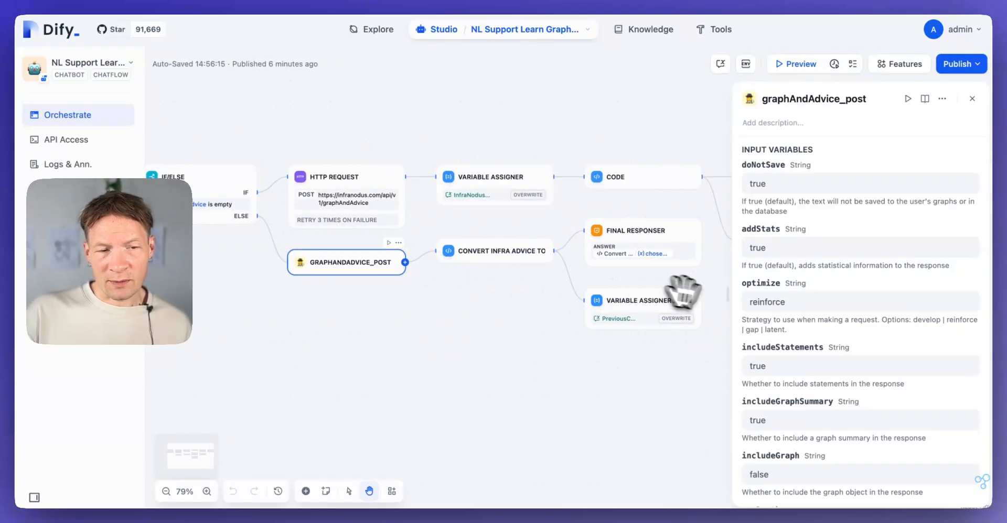
left_click_drag(602, 396, 441, 375)
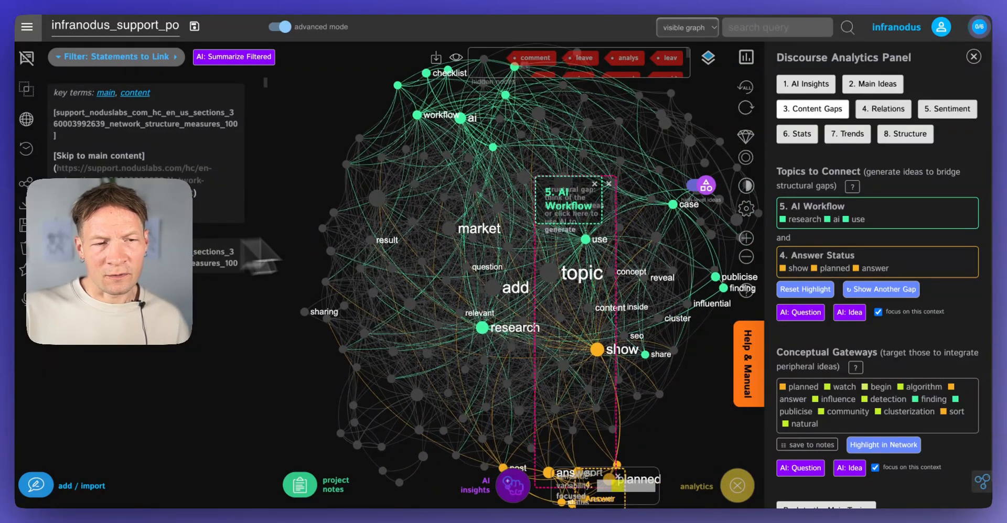
- Switch to the support portal graph in InfraNodus and generate an AI question for the content gap between AI Workflow and Answer Status
left_click(873, 85)
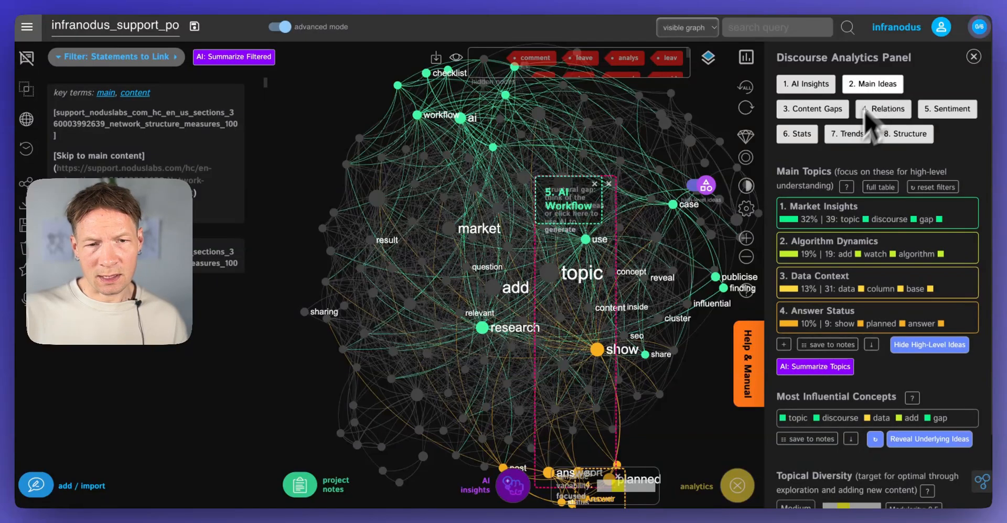
left_click(814, 109)
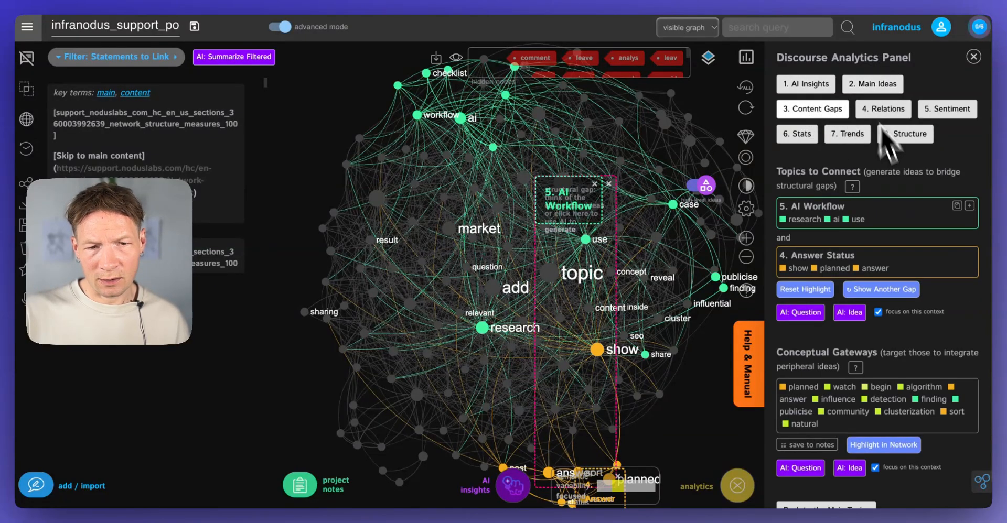
left_click(799, 312)
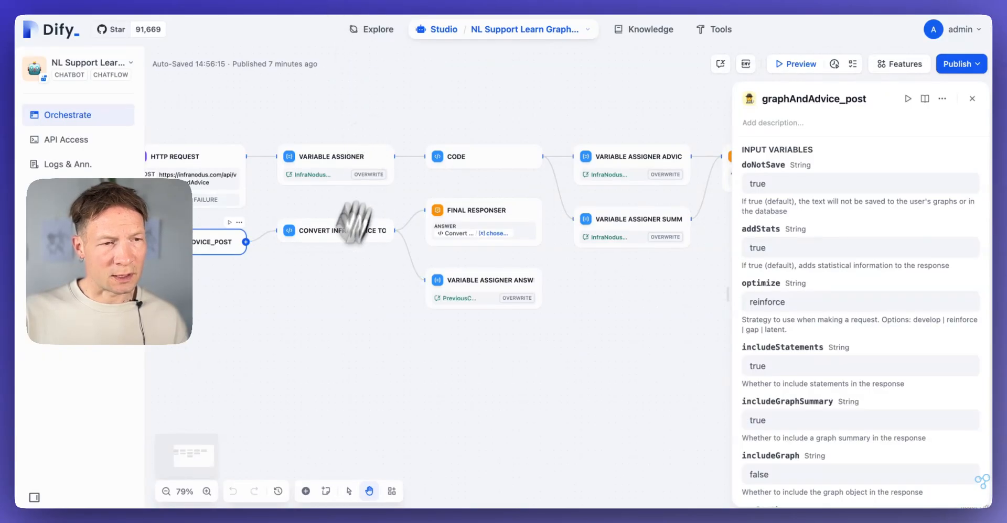
- Return to the Dify chatflow and examine the path from the HTTP Request node to the AI response node
scroll(381, 332, "left", 3)
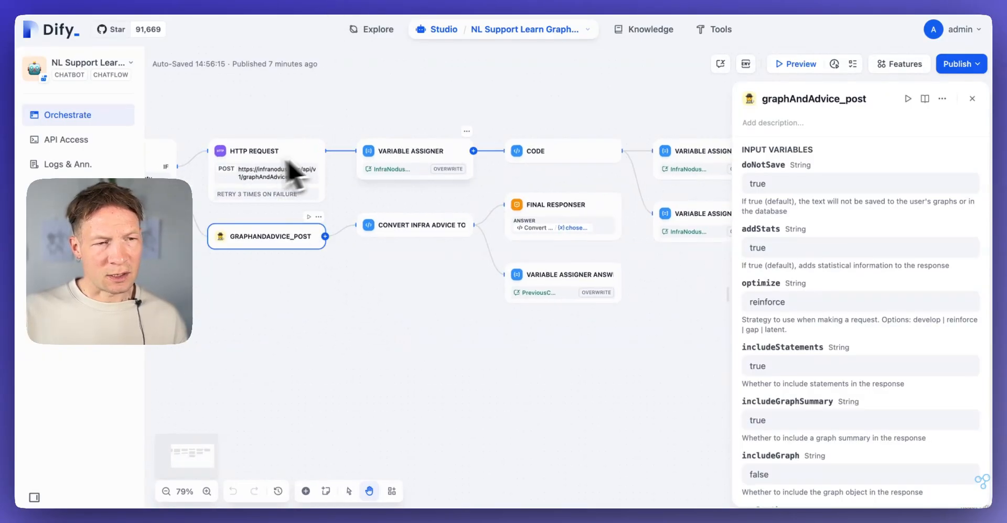
scroll(386, 173, "up", 5)
scroll(422, 173, "right", 10)
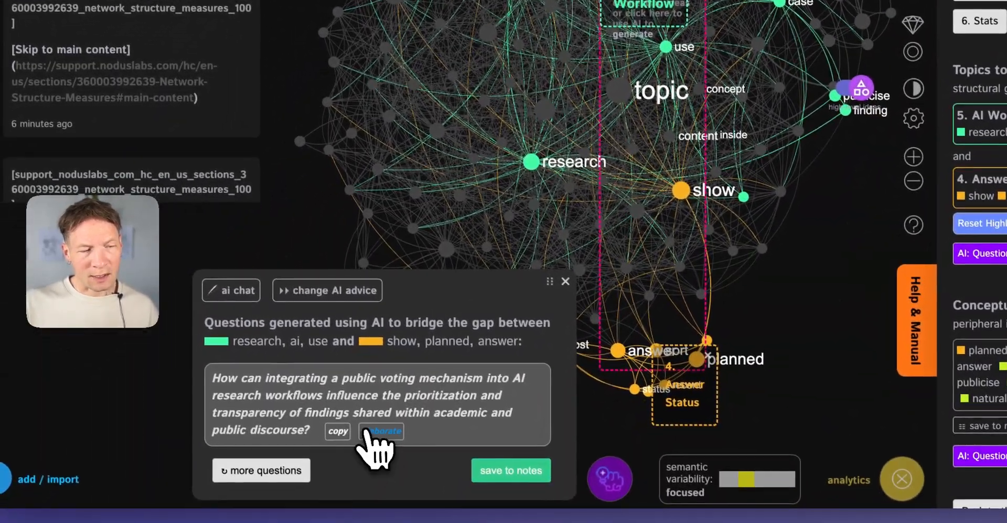
- Elaborate on the generated gap question in InfraNodus by requesting an AI response focused on the current context
left_click(379, 433)
scroll(286, 388, "down", 1)
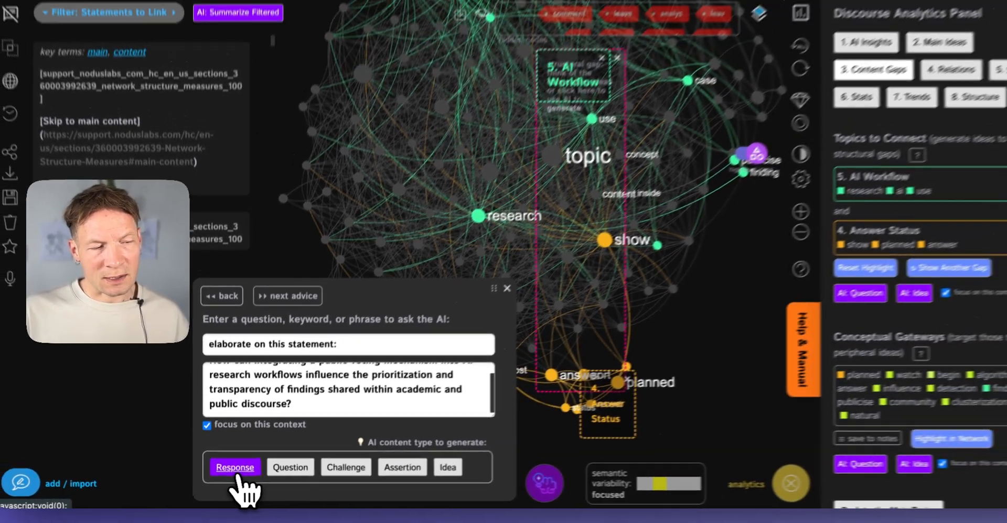
left_click(243, 460)
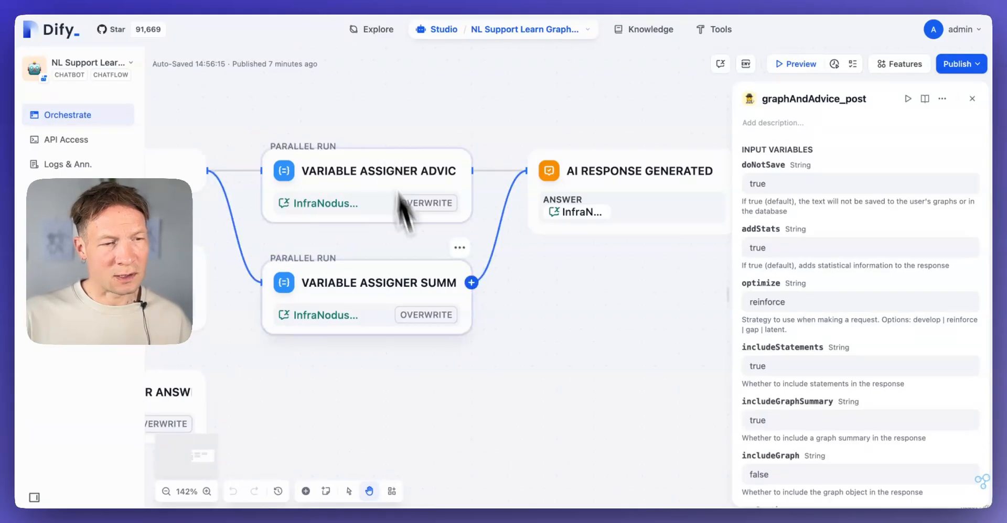
- Review the chatflow's answer nodes in Dify, and read and close the AI response in InfraNodus
scroll(427, 202, "left", 5)
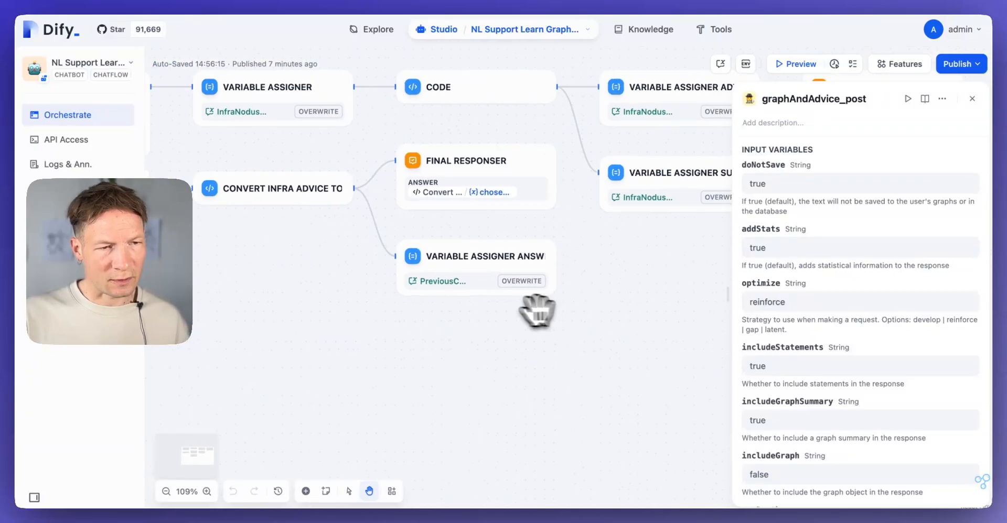
scroll(498, 309, "left", 5)
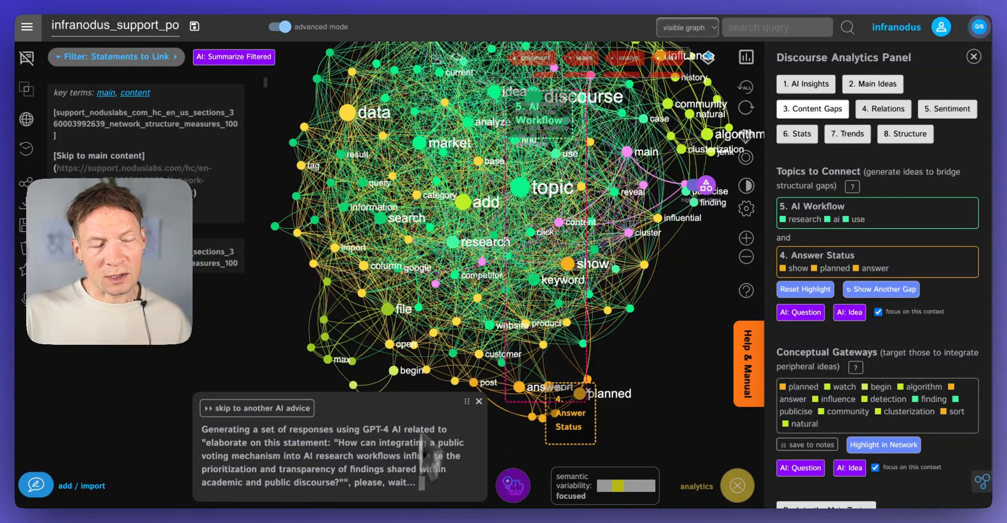
left_click_drag(667, 336, 618, 411)
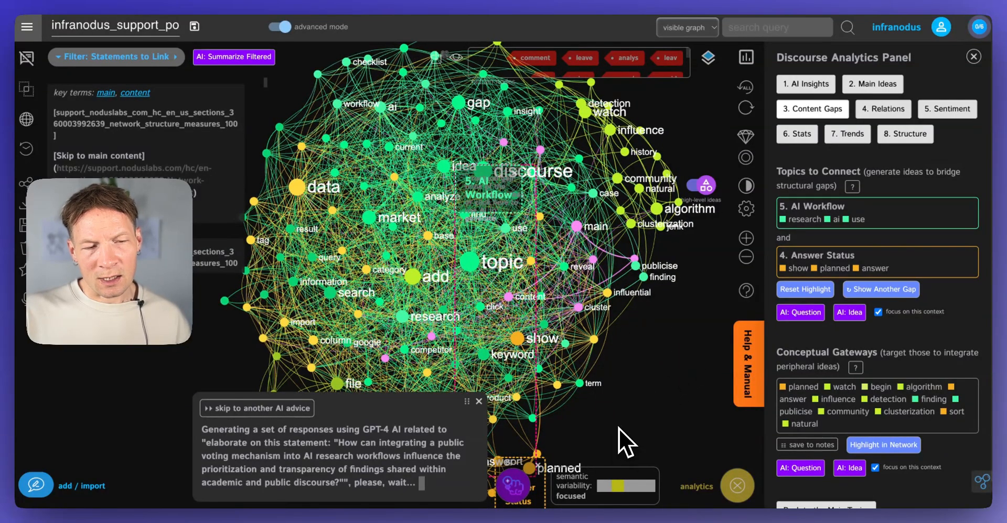
left_click_drag(619, 429, 675, 366)
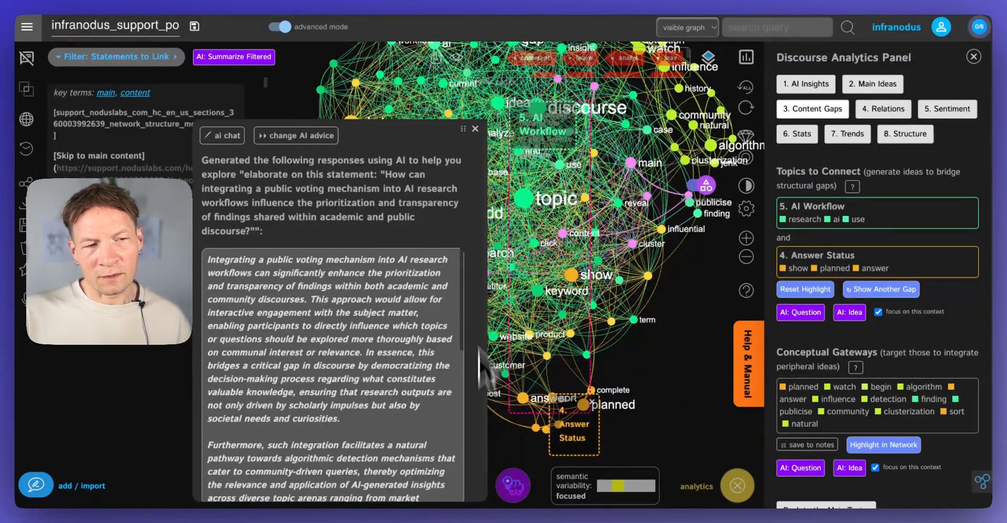
left_click(475, 129)
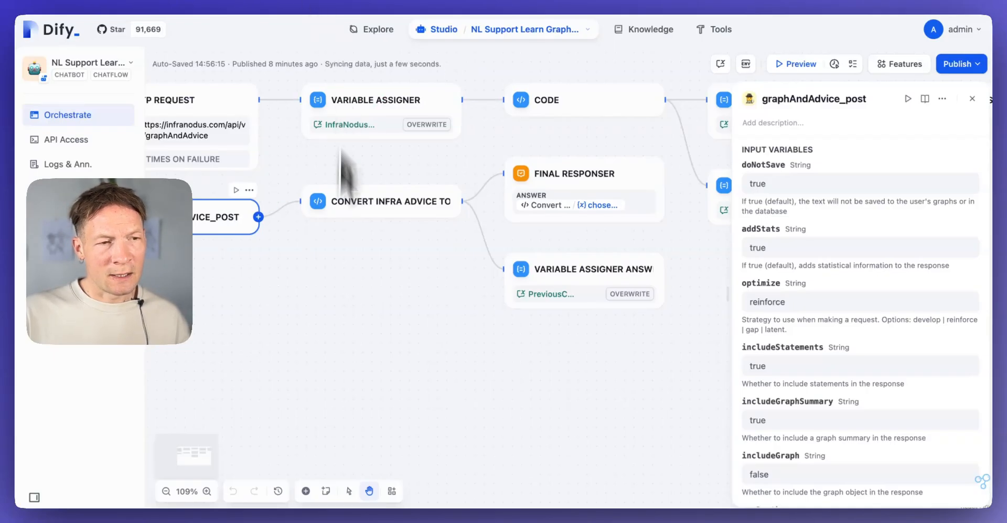
- Set requestMode to "idea" in the JSON body of the Dify HTTP Request node and open the chatflow preview
scroll(344, 168, "left", 5)
left_click(356, 124)
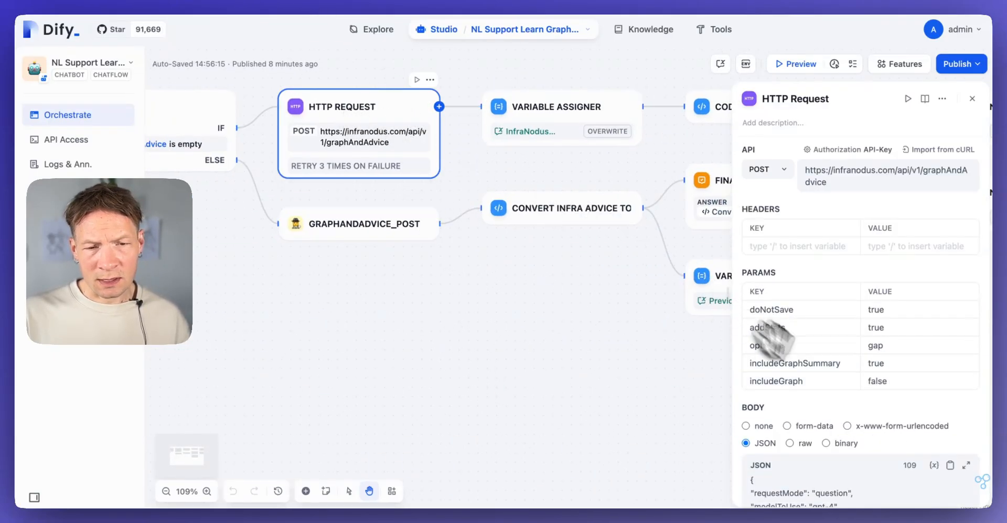
scroll(764, 337, "down", 5)
double_click(824, 280)
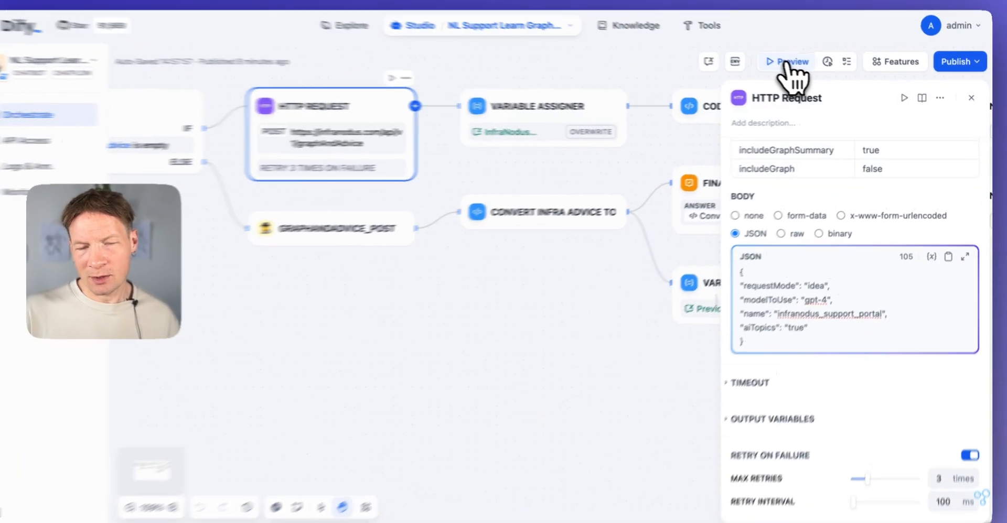
left_click(787, 62)
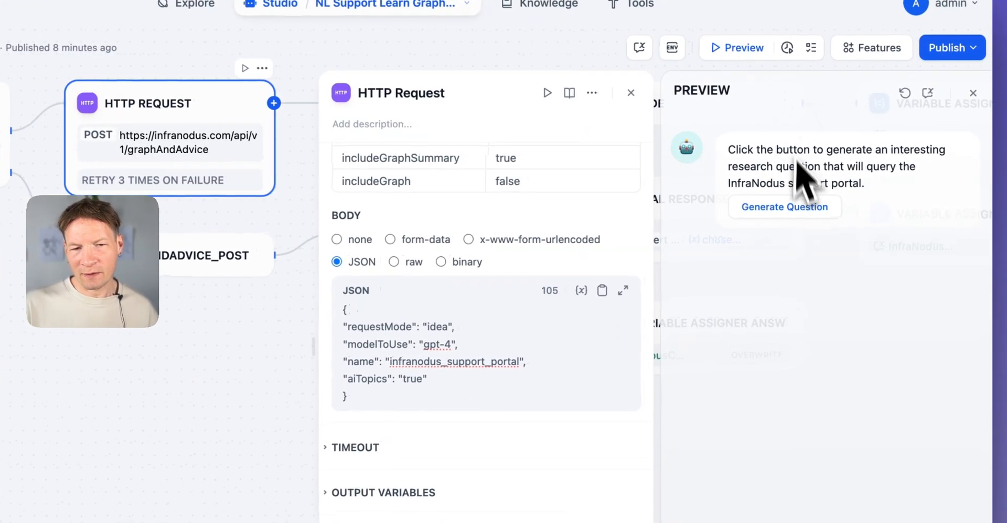
- Run the question generation in the chatflow preview and reopen the HTTP Request node's settings
left_click(815, 194)
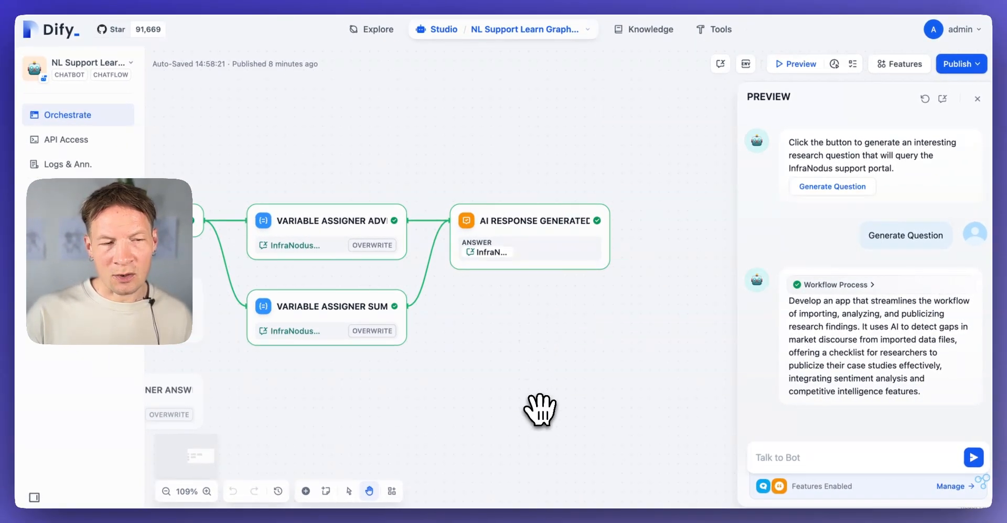
left_click_drag(452, 402, 619, 366)
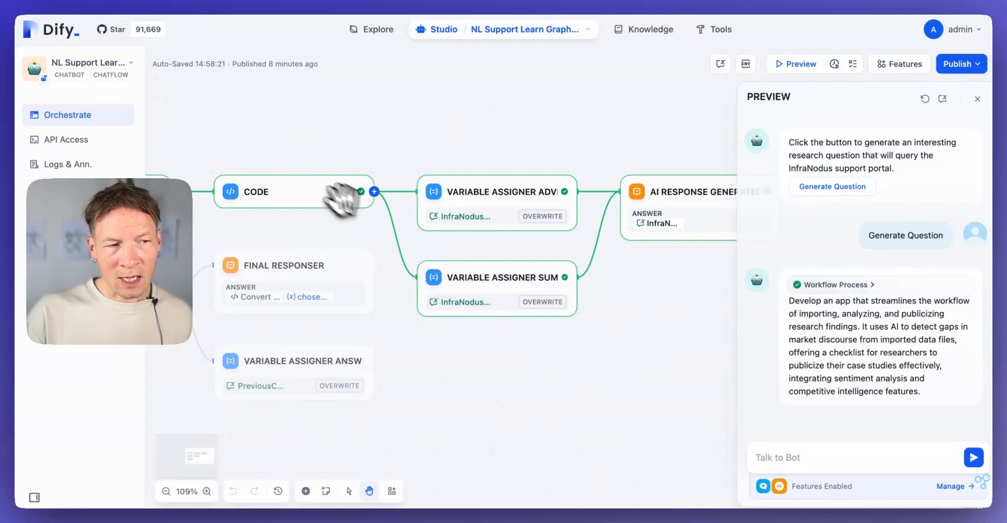
left_click_drag(205, 230, 365, 234)
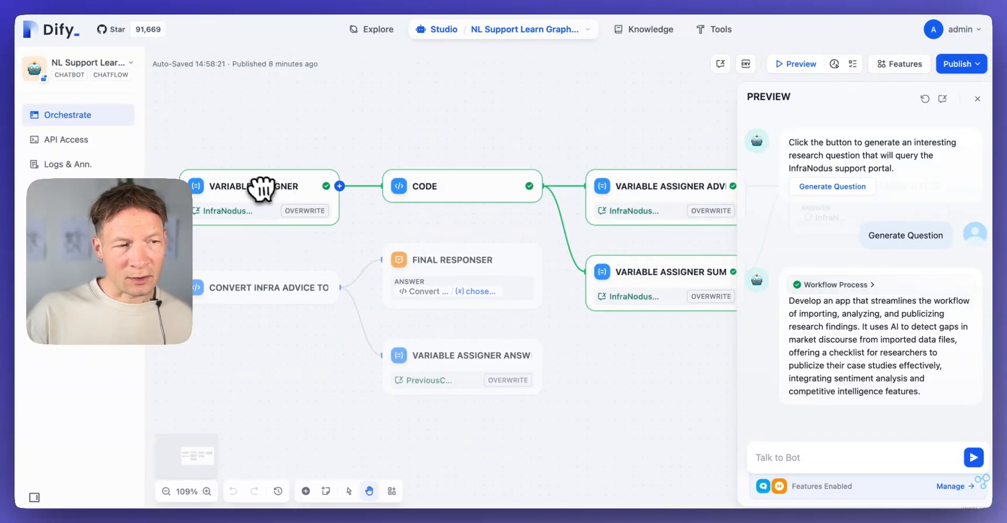
left_click_drag(203, 258, 585, 252)
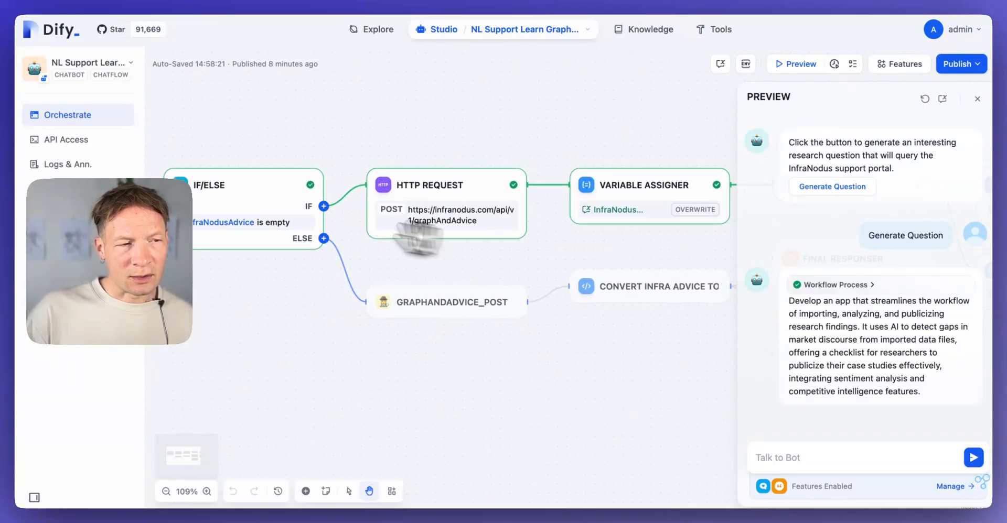
left_click_drag(235, 355, 293, 370)
left_click(509, 196)
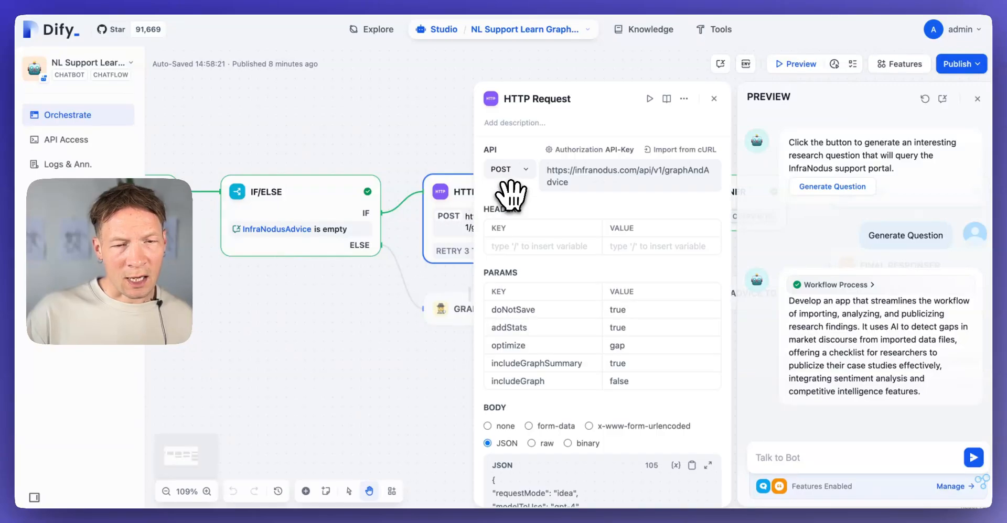
- Add a gapDepth parameter with the value 2 to the HTTP Request node
left_click(635, 381)
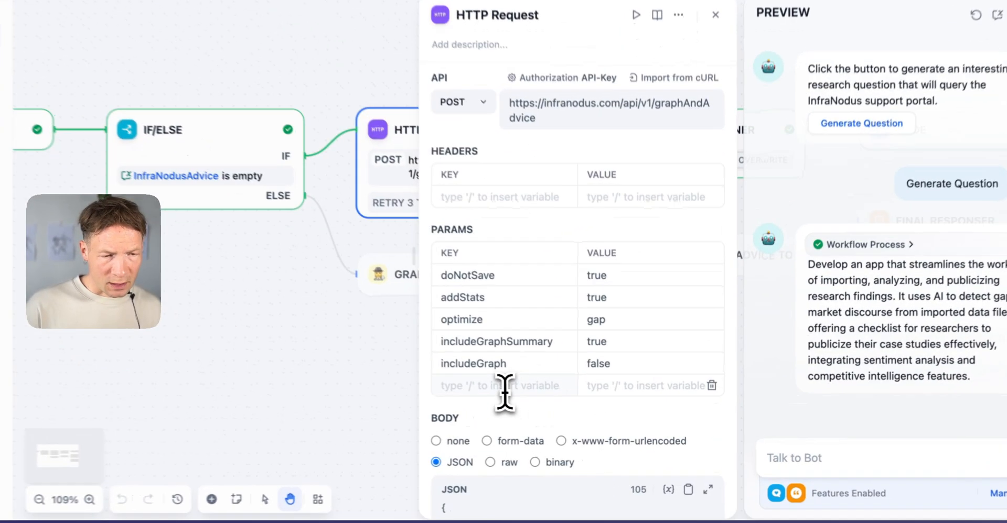
left_click(550, 403)
type("gapDep")
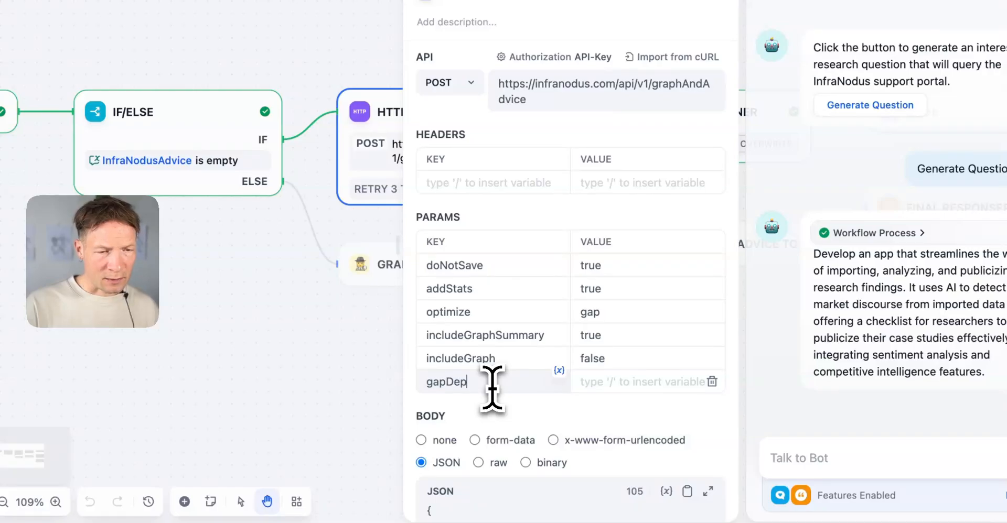
type("th")
left_click(596, 373)
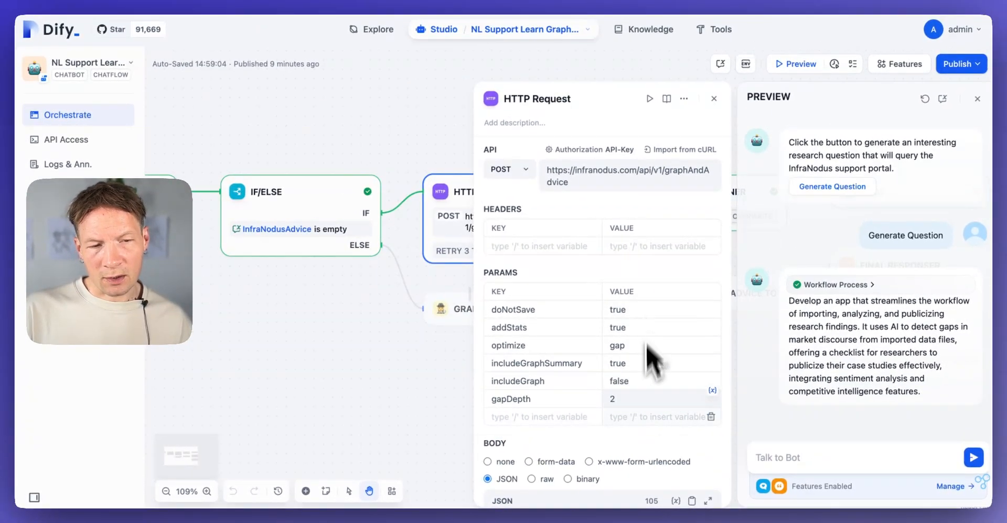
- Set requestMode to "question" in the HTTP Request node's JSON body and close the node's settings
scroll(645, 254, "down", 4)
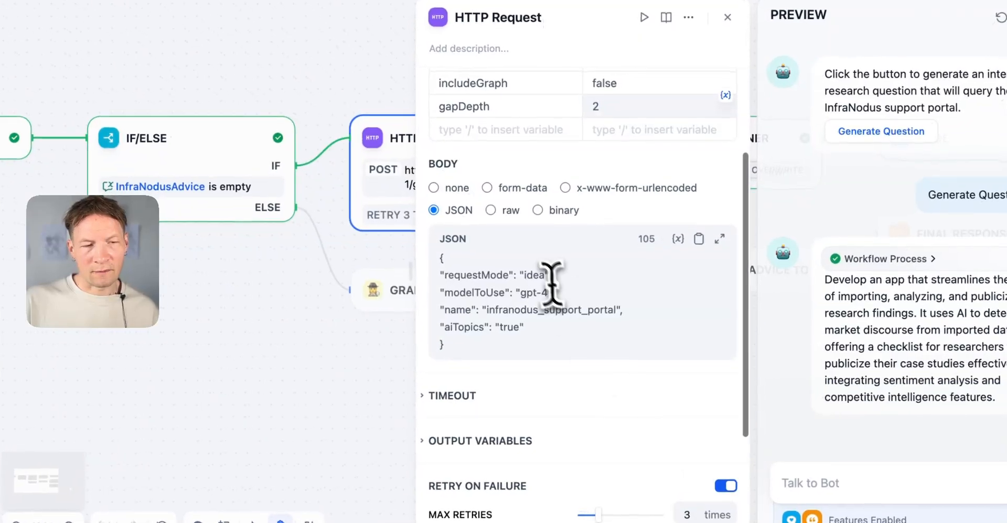
double_click(564, 299)
type("question")
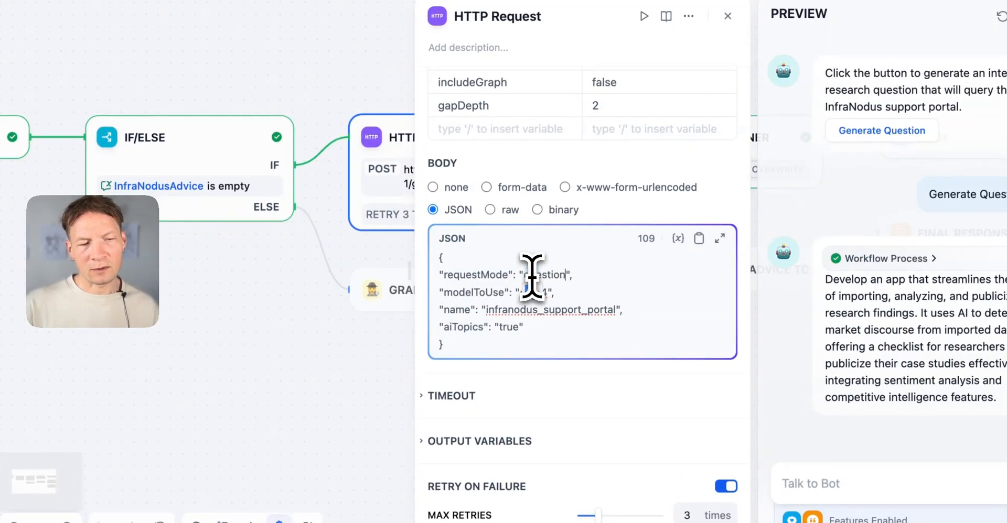
scroll(590, 109, "up", 3)
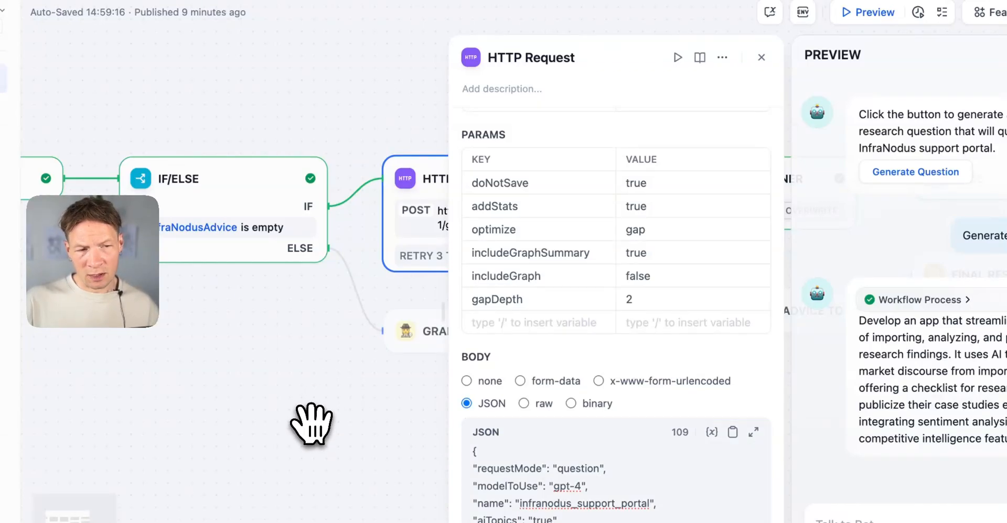
left_click(761, 57)
- Examine the graphAndAdvice_post node's input variables, including the graph name and prompt, and return to the chatflow overview
left_click(421, 350)
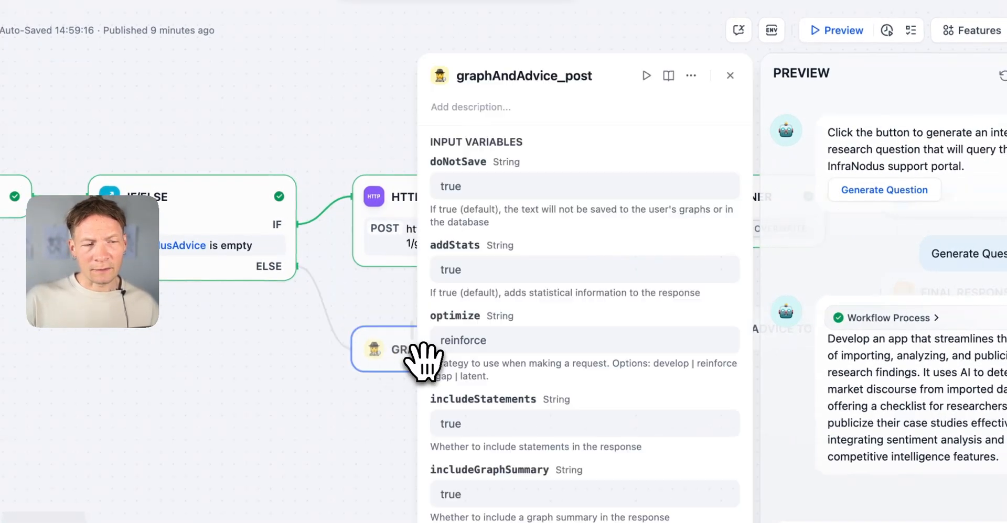
scroll(596, 467, "down", 5)
scroll(594, 474, "down", 4)
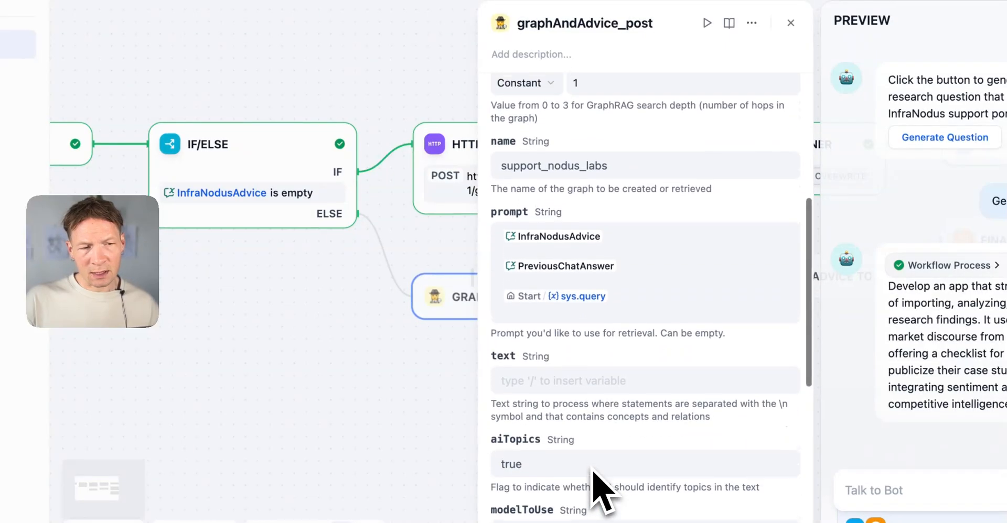
scroll(594, 472, "up", 3)
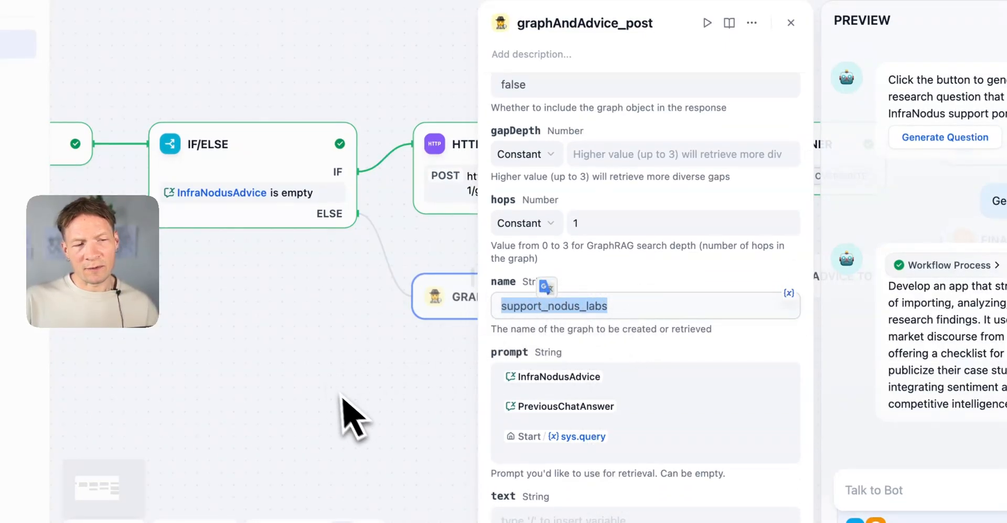
left_click(300, 422)
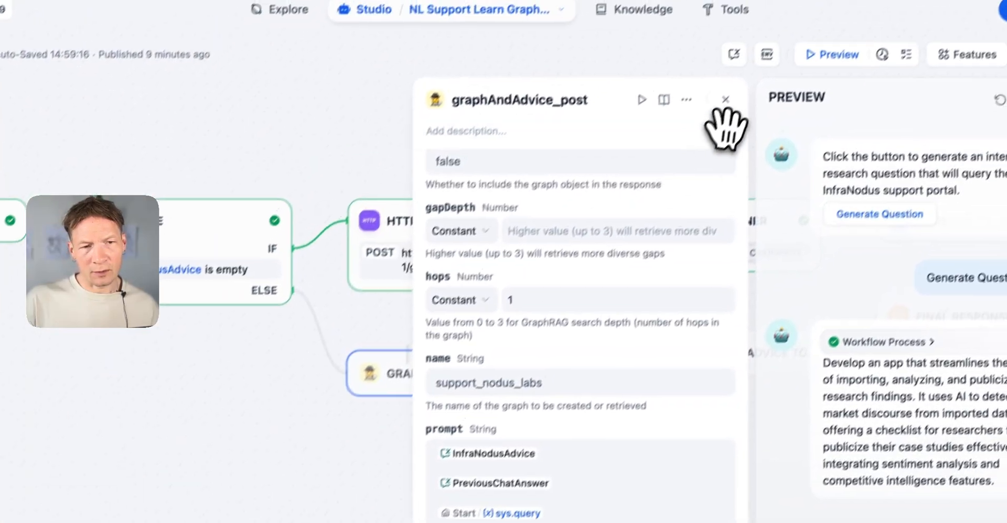
left_click(706, 123)
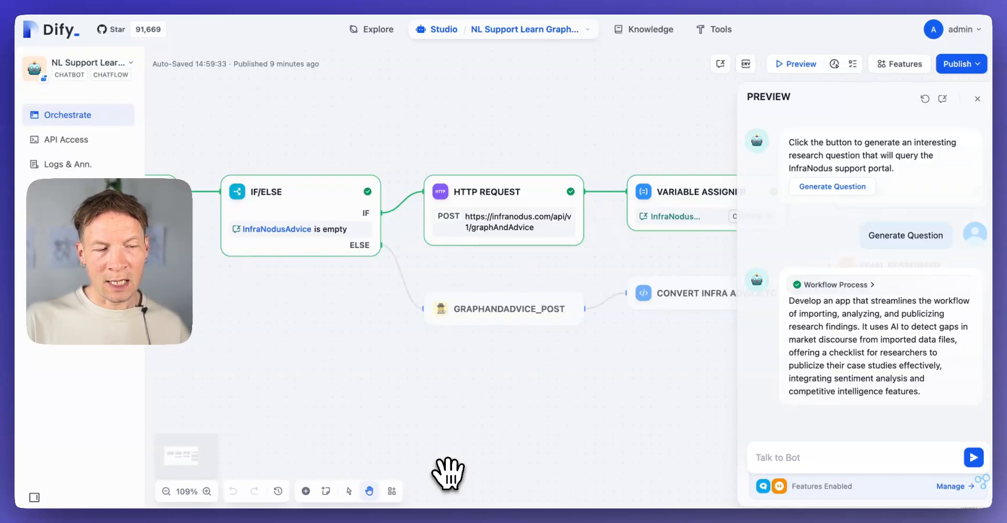
scroll(423, 412, "down", 5)
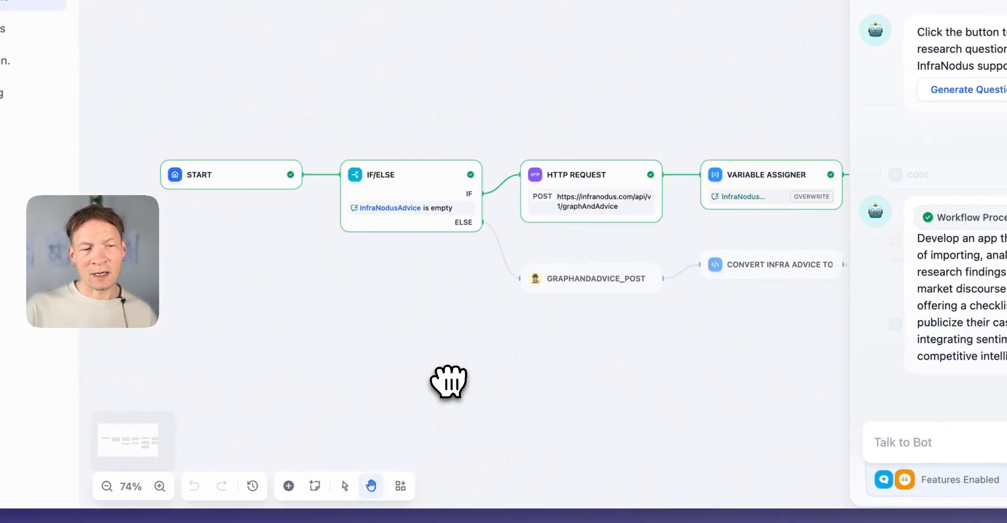